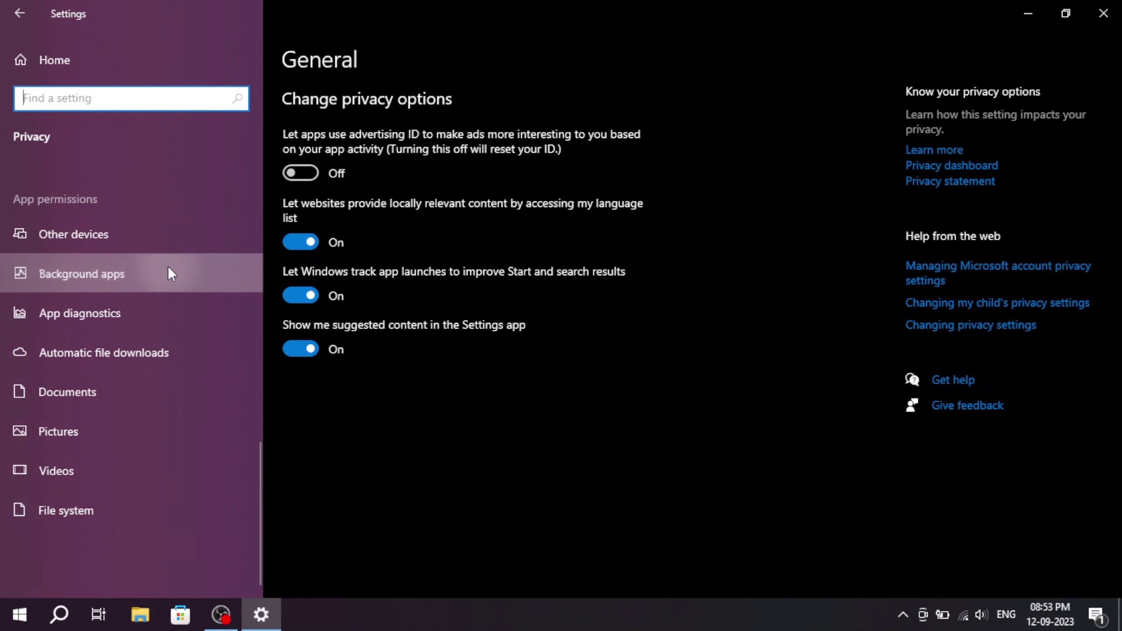
- Turn off permission for apps to run in the background in the privacy settings and close Settings
{"action": "left_click", "coordinate": [172, 274]}
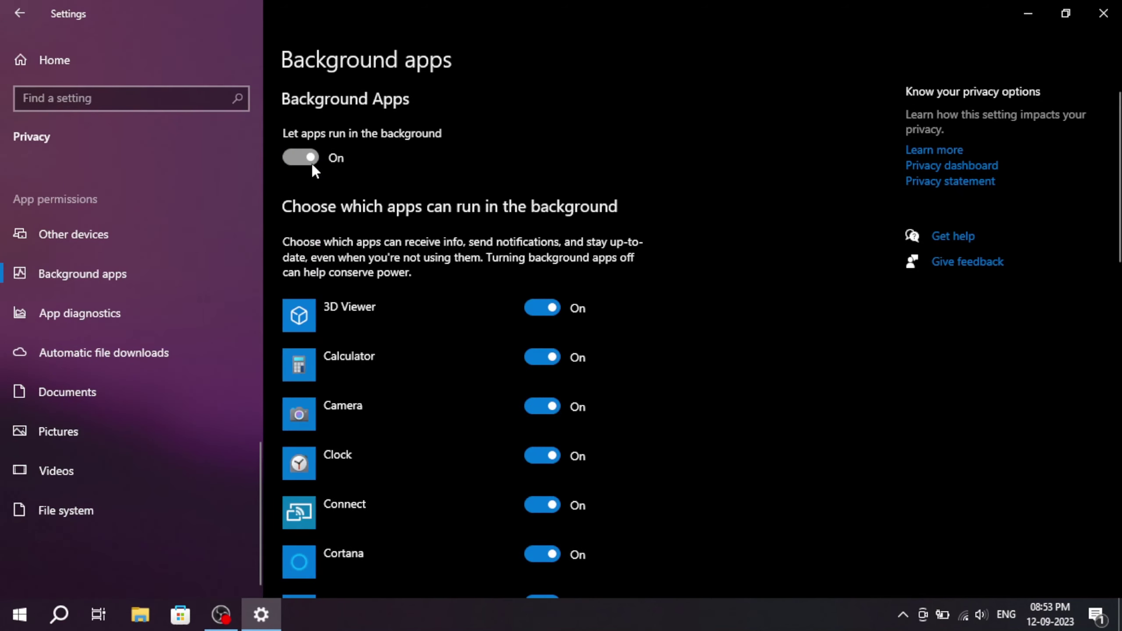
{"action": "left_click", "coordinate": [312, 163]}
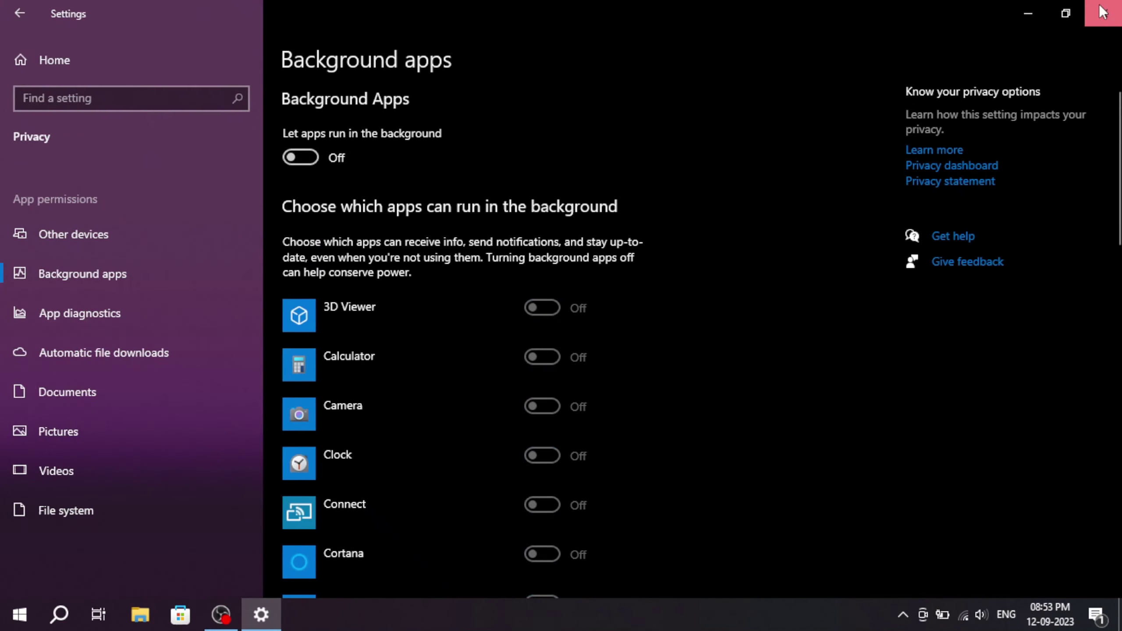
{"action": "left_click", "coordinate": [1103, 12]}
- Find Roblox Player through Windows search and open the install folder that its shortcut points to
{"action": "key", "text": "super"}
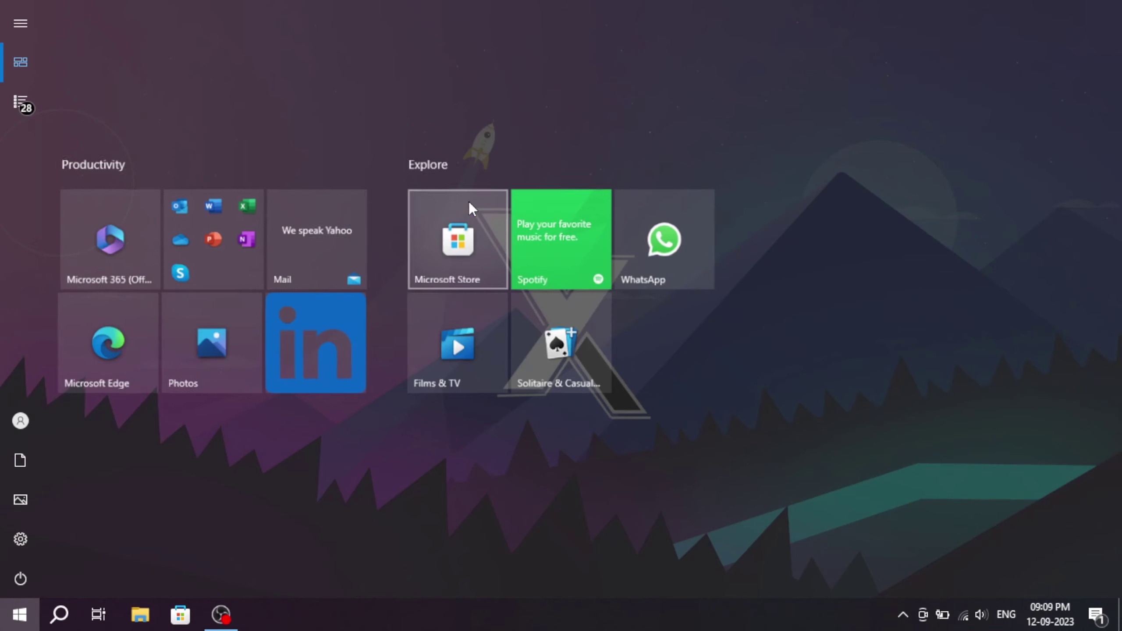
{"action": "type", "text": "ro"}
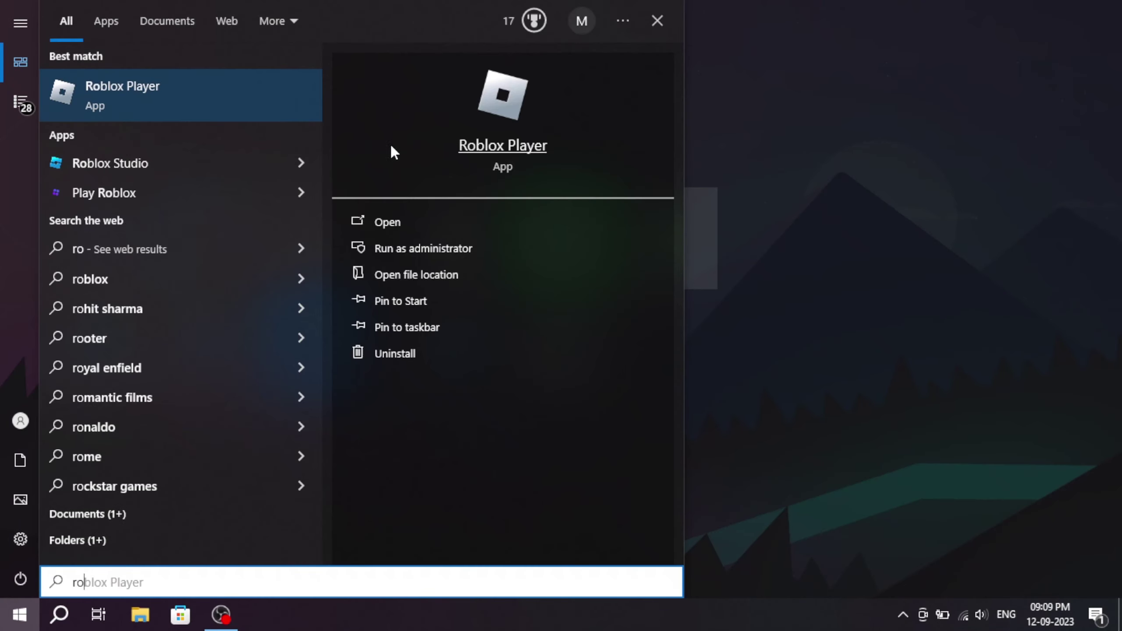
{"action": "left_click", "coordinate": [393, 264]}
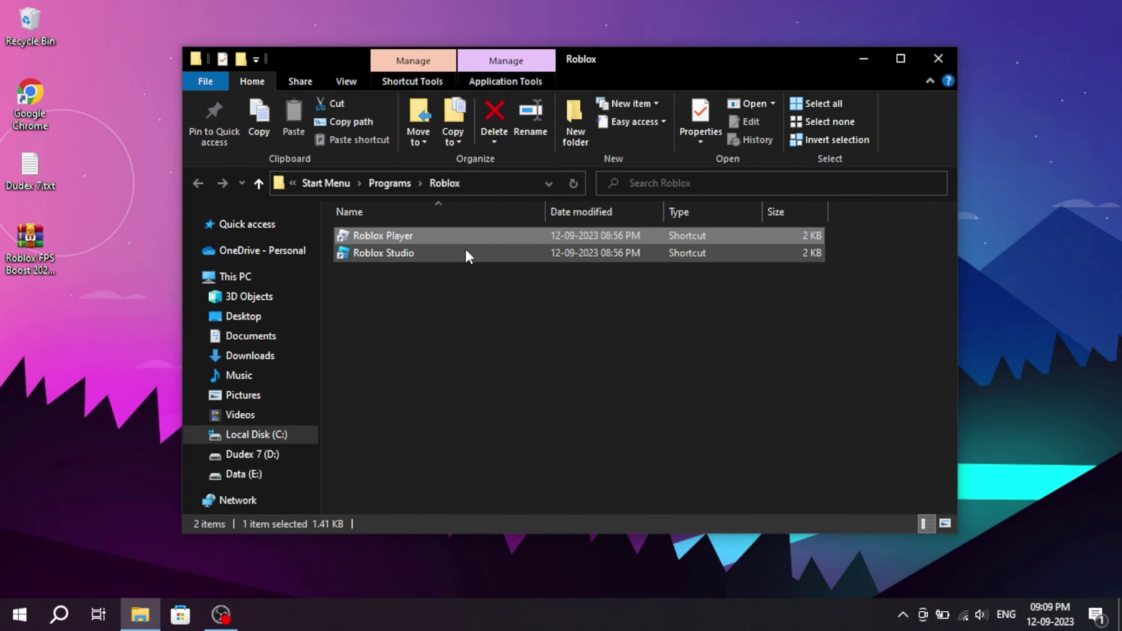
{"action": "double_click", "coordinate": [459, 232]}
{"action": "right_click", "coordinate": [460, 232]}
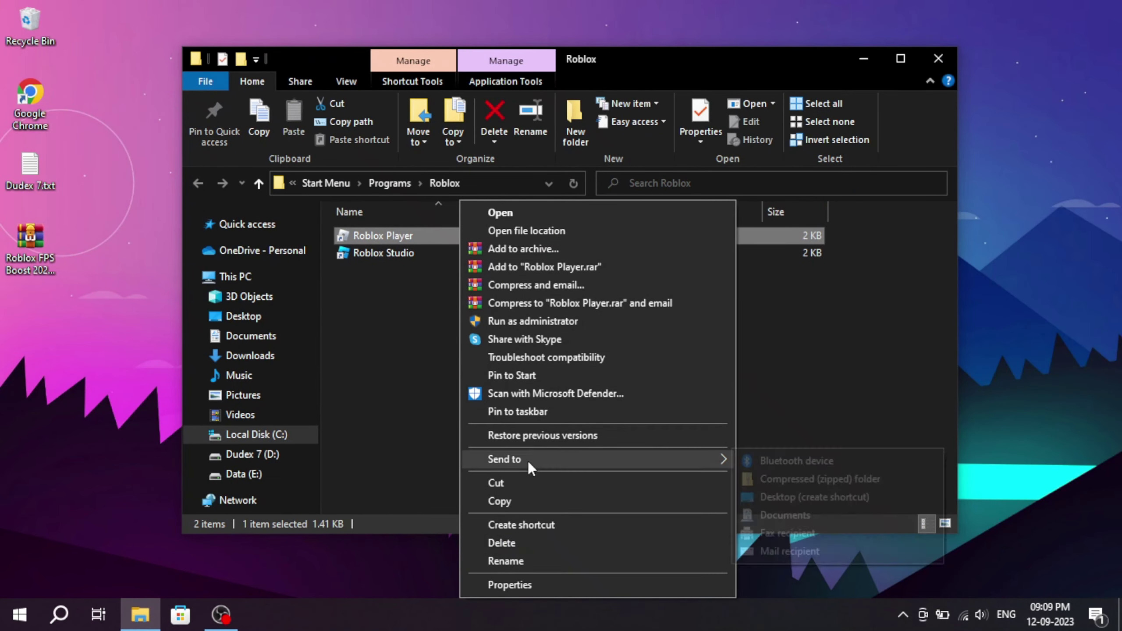
{"action": "left_click", "coordinate": [522, 228]}
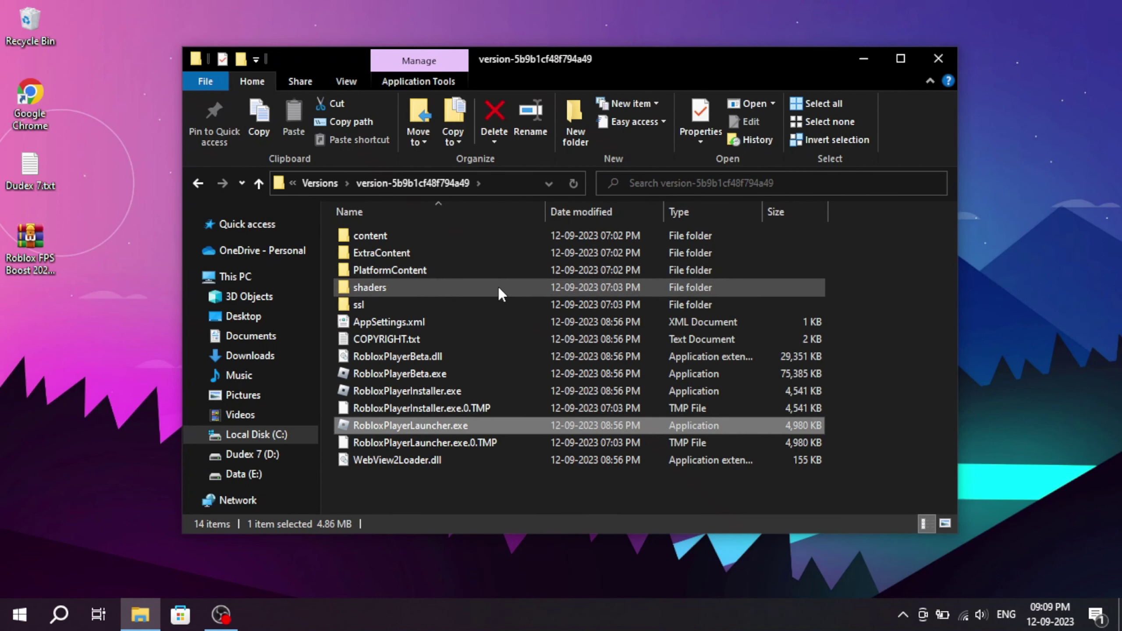
- Disable fullscreen optimizations in the compatibility properties of RobloxPlayerBeta.exe and apply the change
{"action": "left_click", "coordinate": [458, 376]}
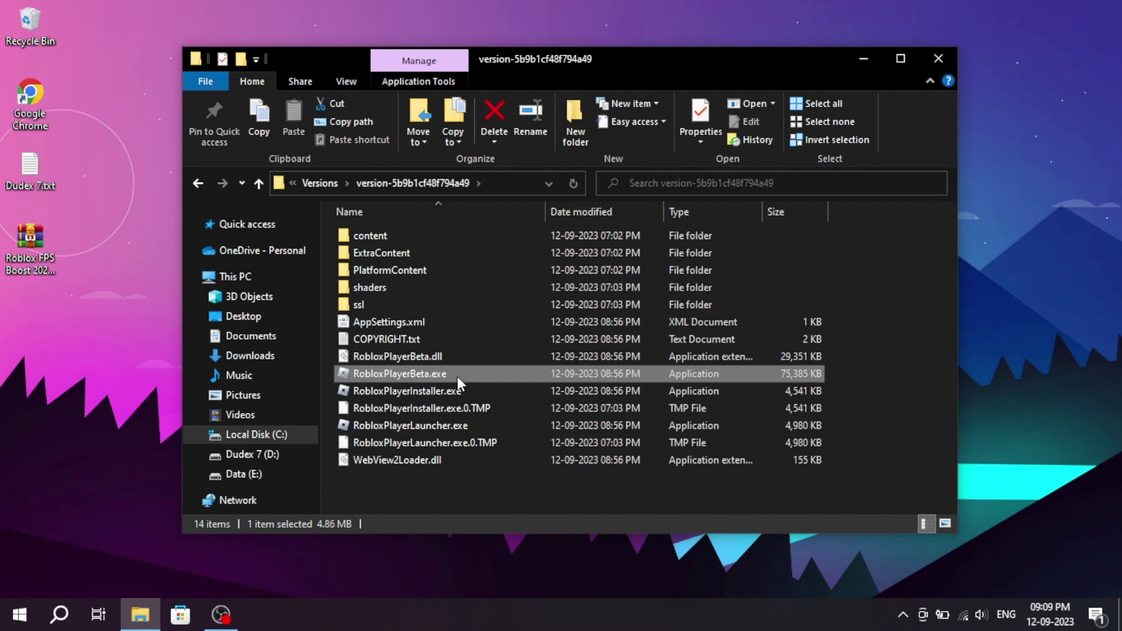
{"action": "right_click", "coordinate": [469, 375]}
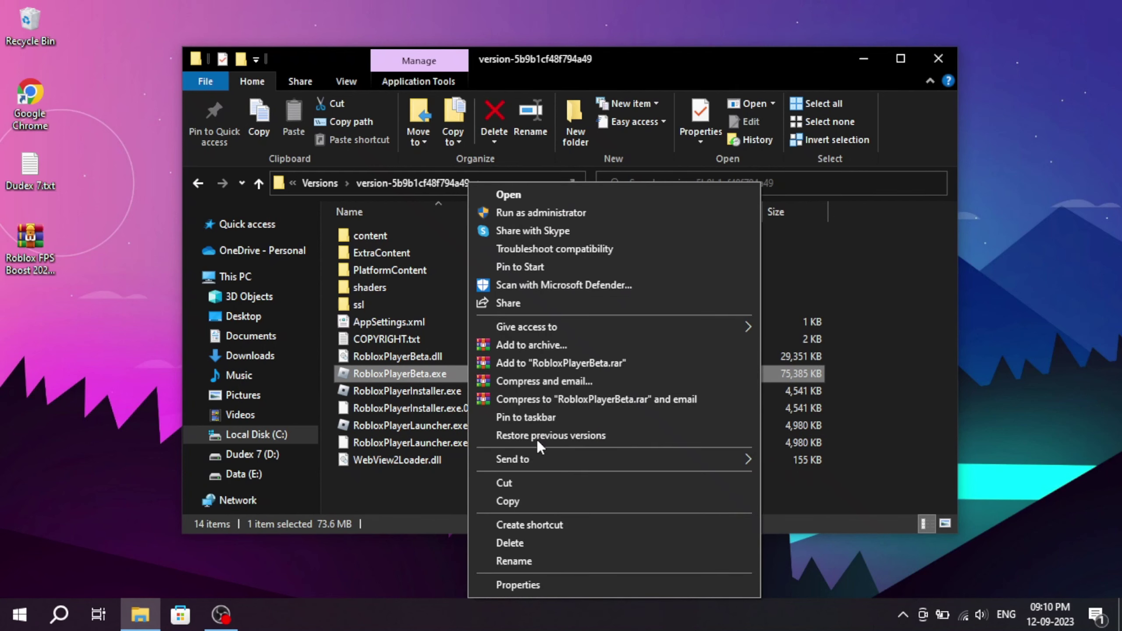
{"action": "left_click", "coordinate": [569, 584]}
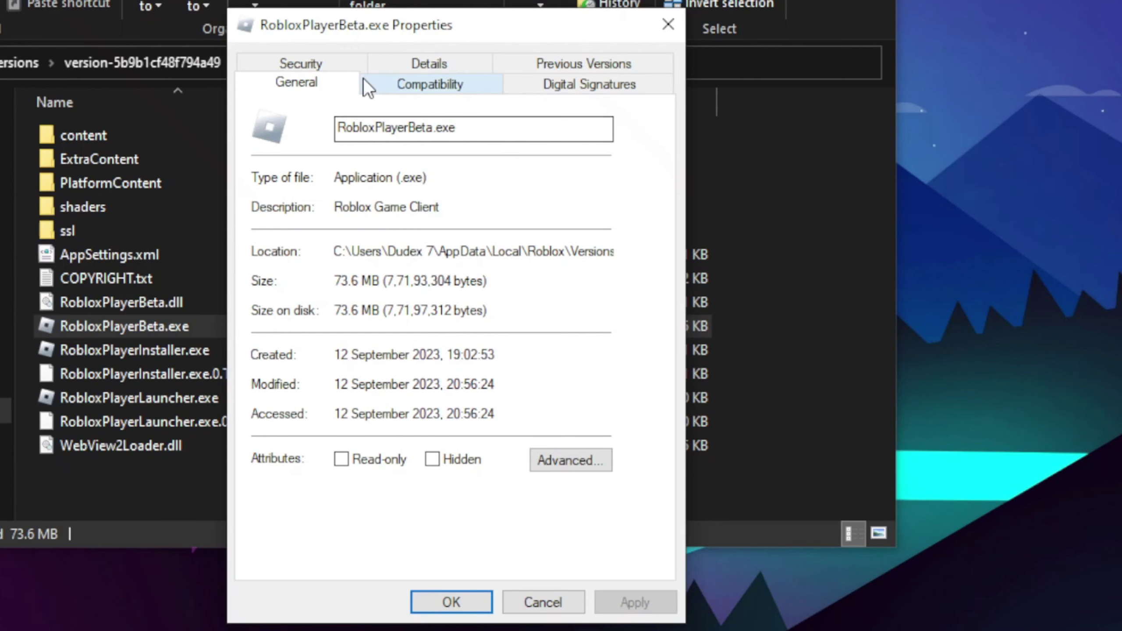
{"action": "left_click", "coordinate": [600, 200]}
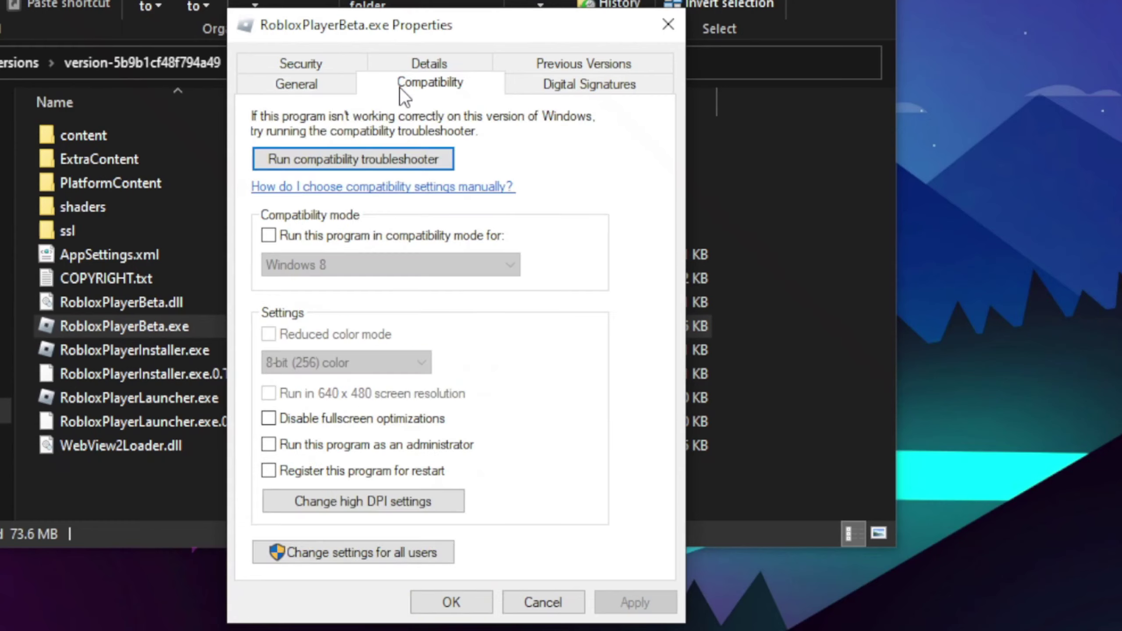
{"action": "left_click", "coordinate": [276, 421]}
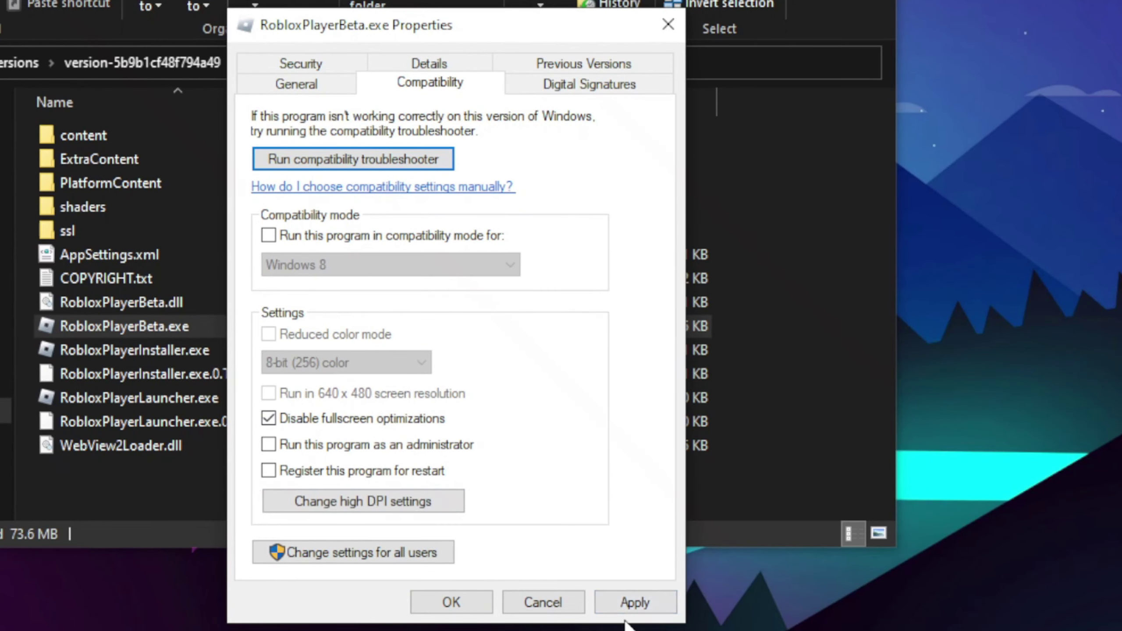
{"action": "left_click", "coordinate": [635, 602]}
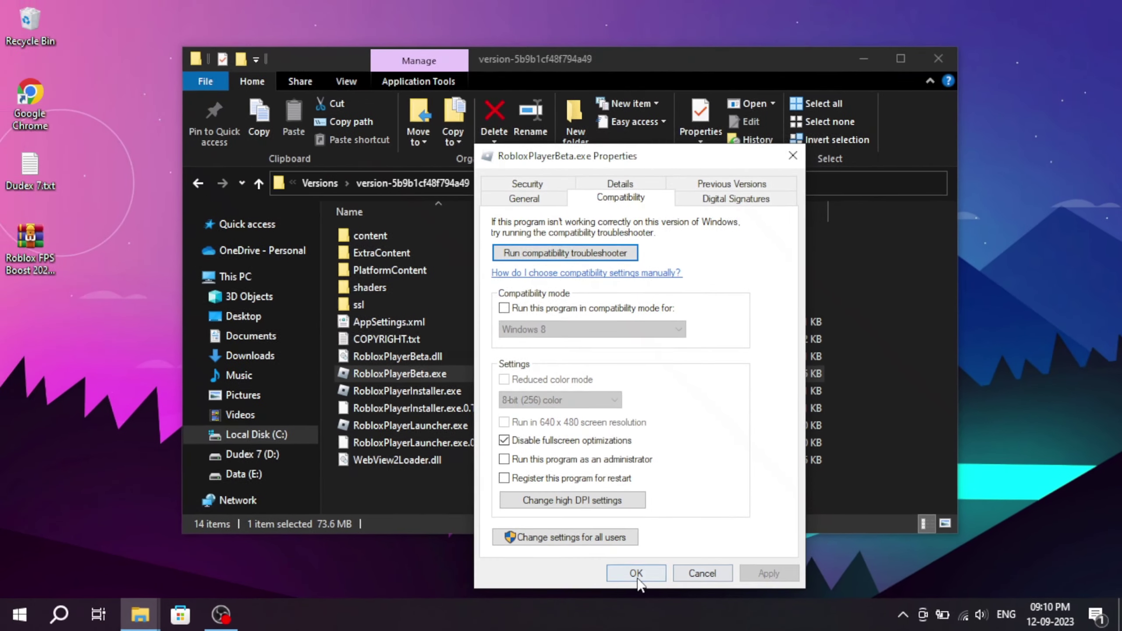
{"action": "left_click", "coordinate": [636, 573]}
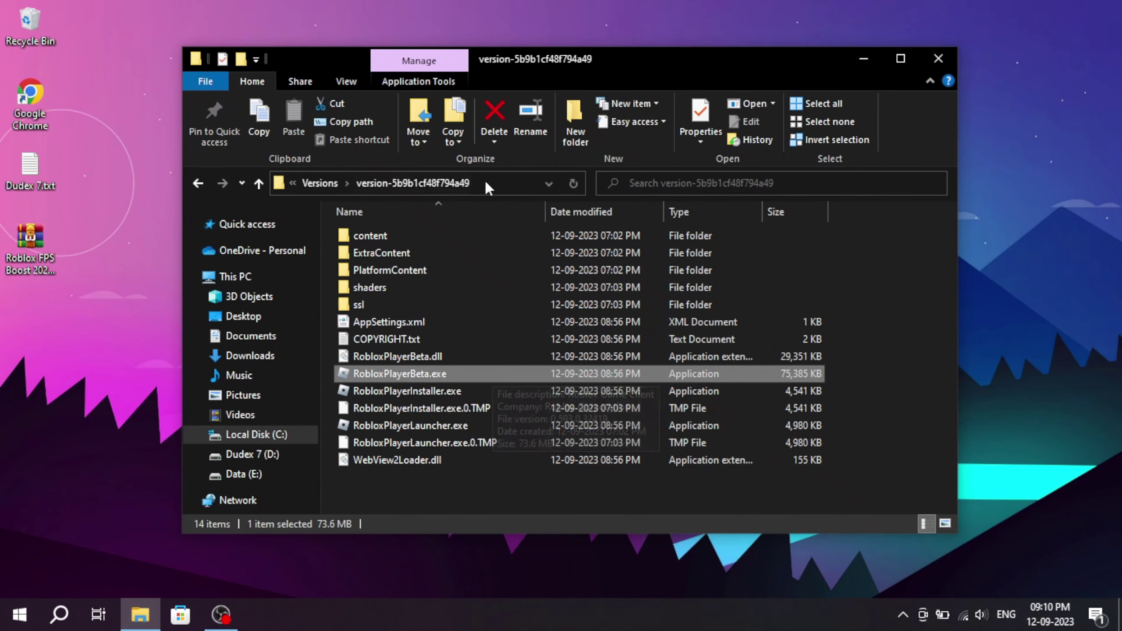
- Copy the full path of the Roblox version folder and close the File Explorer window
{"action": "left_click", "coordinate": [535, 183]}
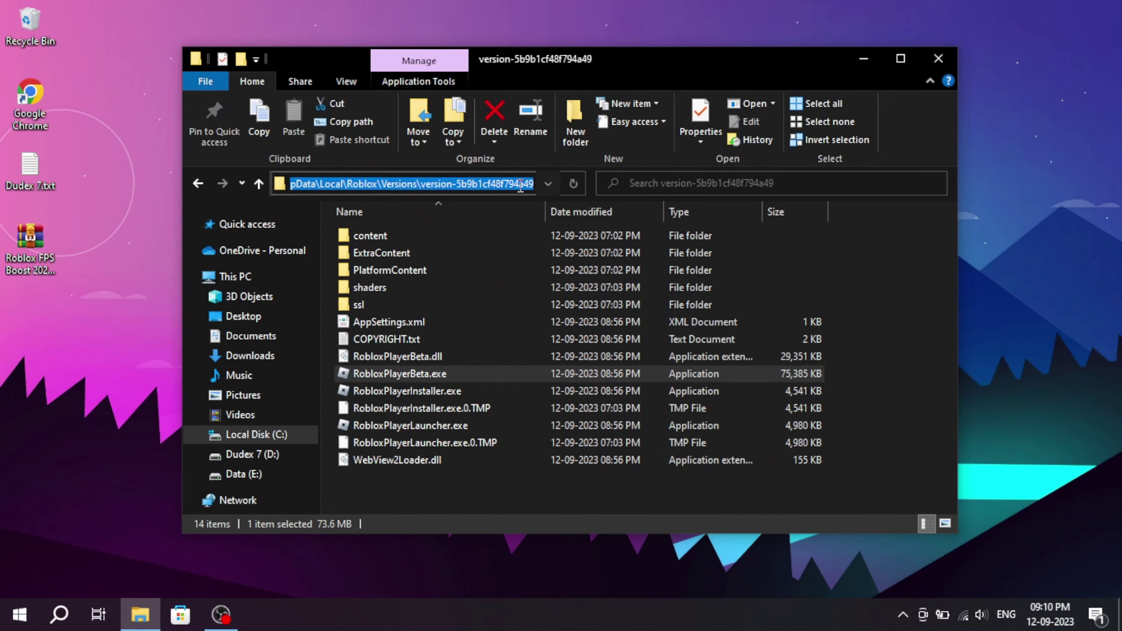
{"action": "right_click", "coordinate": [521, 186]}
{"action": "left_click", "coordinate": [557, 186]}
{"action": "left_click", "coordinate": [928, 58]}
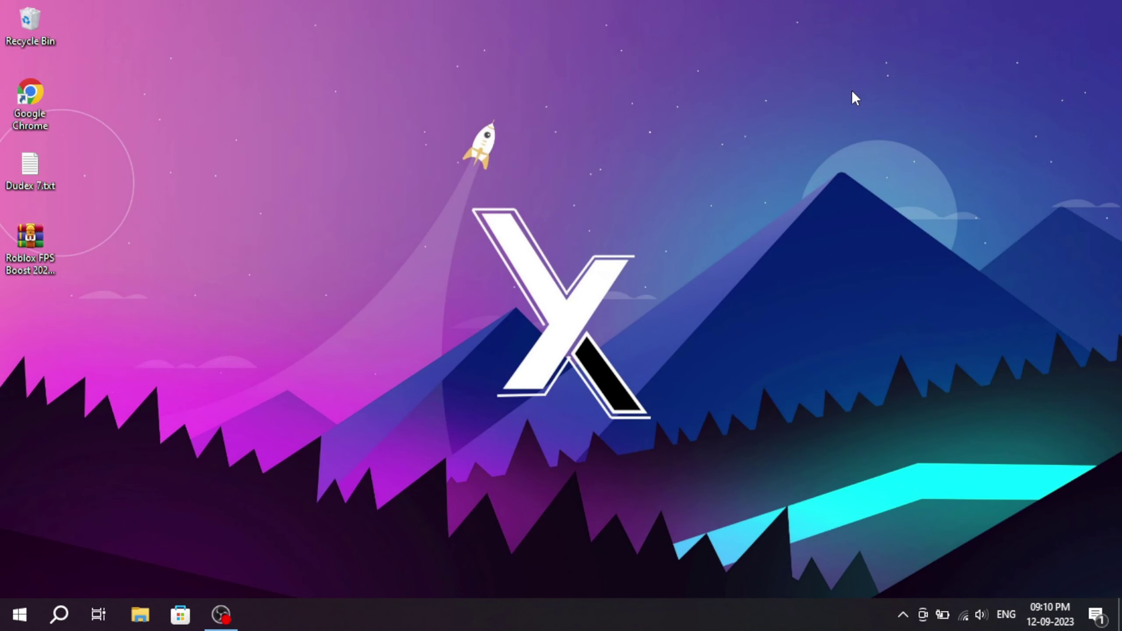
- Open the Windows Graphics settings and expand the Roblox Game Client entry
{"action": "key", "text": "super"}
{"action": "type", "text": "gr"}
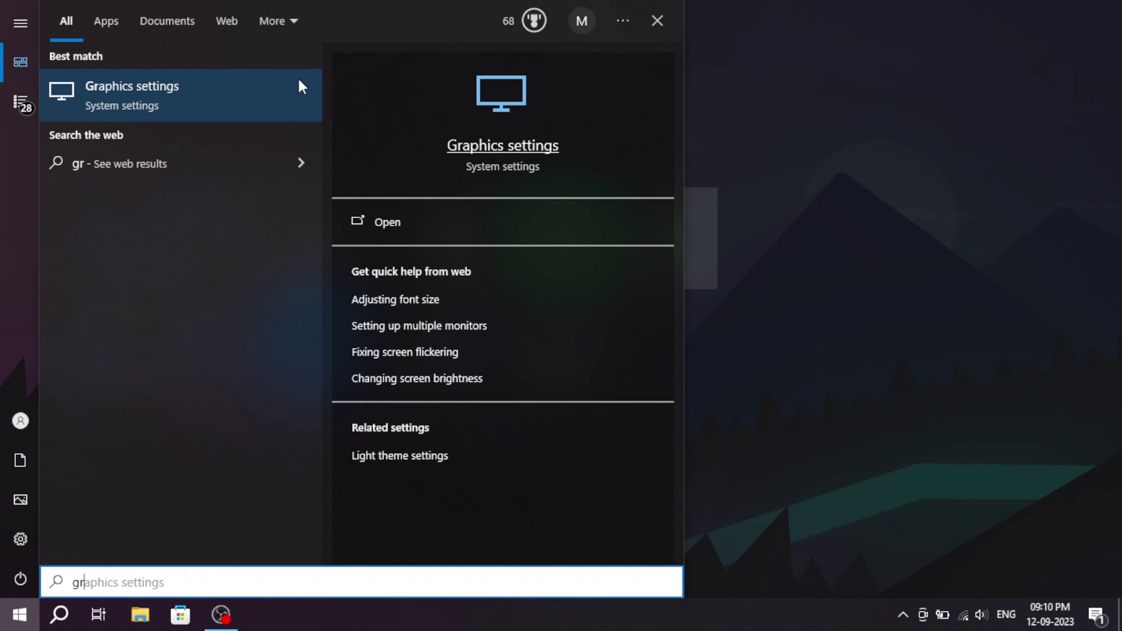
{"action": "type", "text": "a"}
{"action": "left_click", "coordinate": [241, 102]}
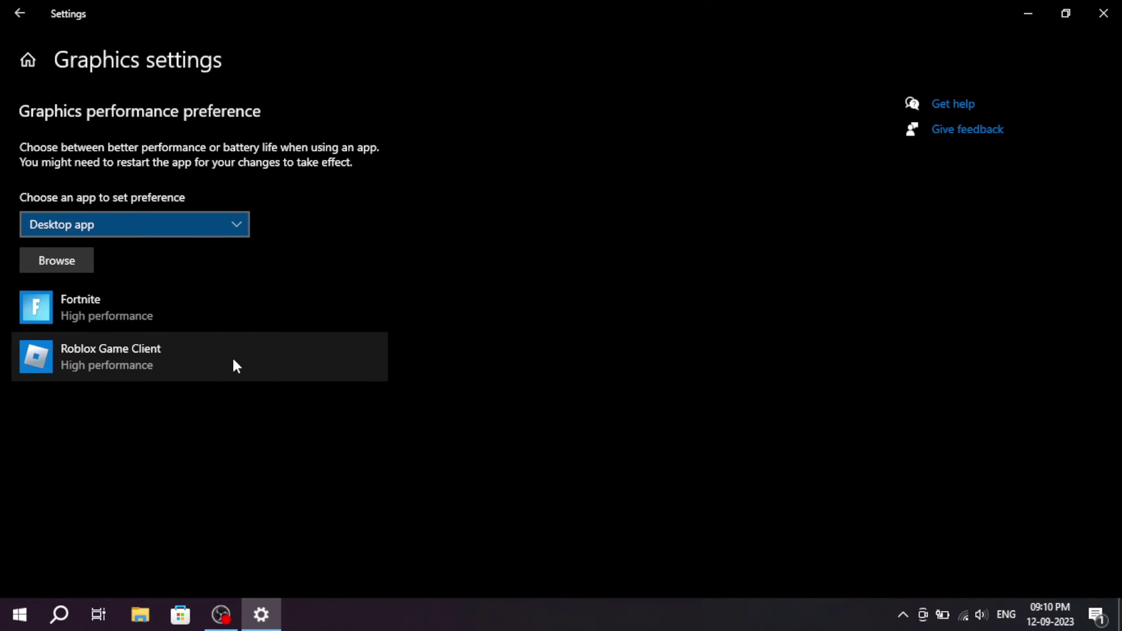
{"action": "left_click", "coordinate": [237, 365]}
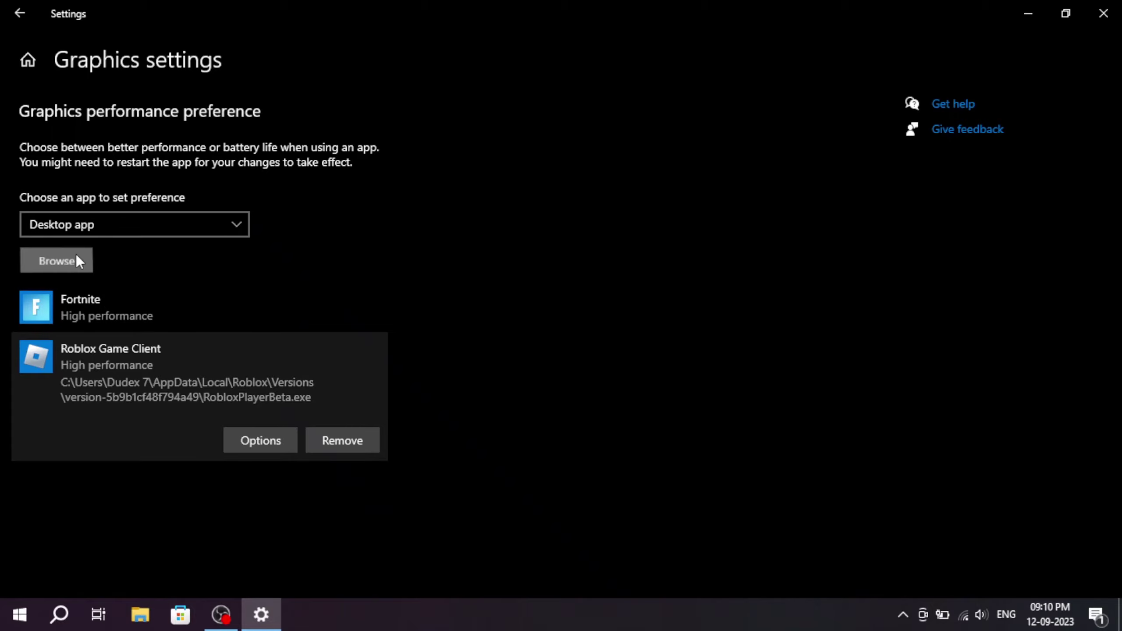
- Try to add RobloxPlayerBeta.exe from the copied folder path as a desktop app with a graphics preference
{"action": "left_click", "coordinate": [91, 260]}
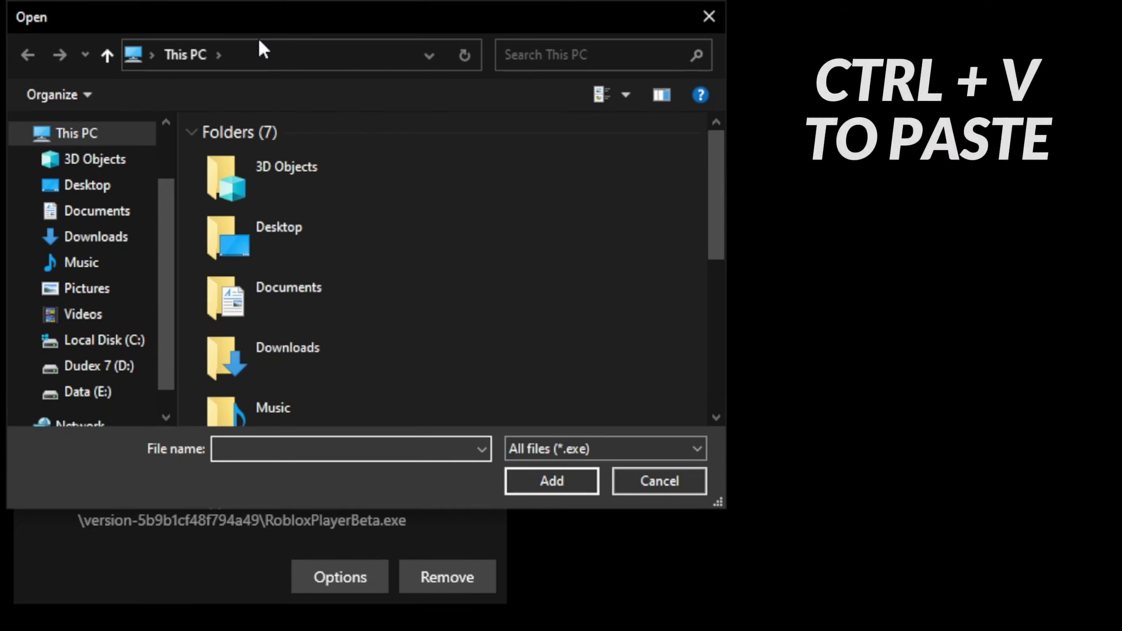
{"action": "left_click", "coordinate": [198, 33]}
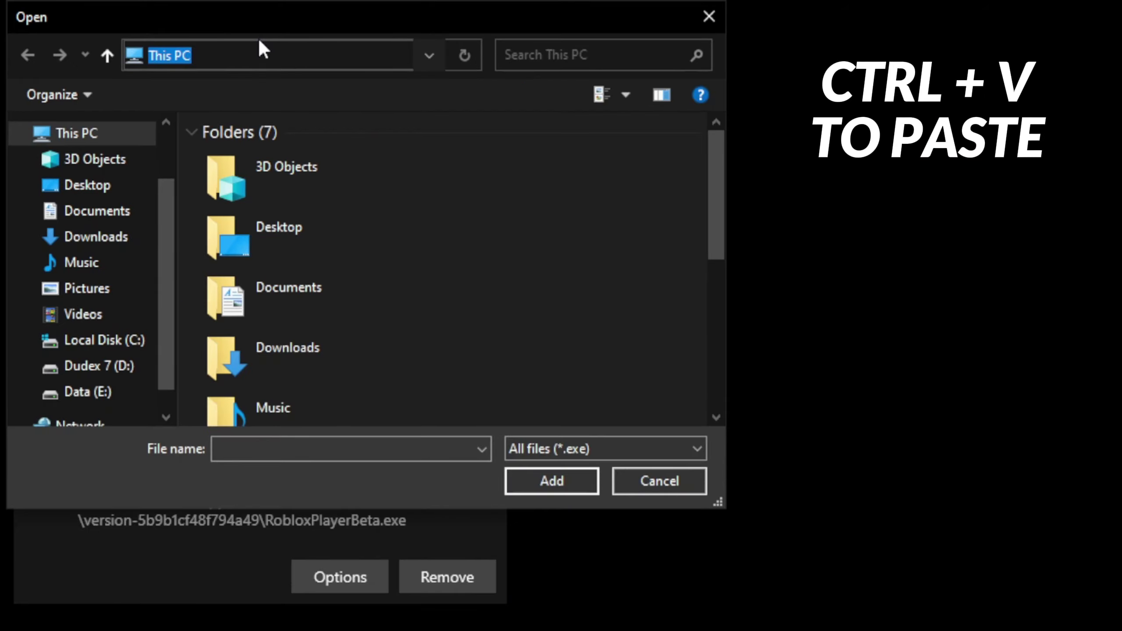
{"action": "key", "text": "ctrl+v"}
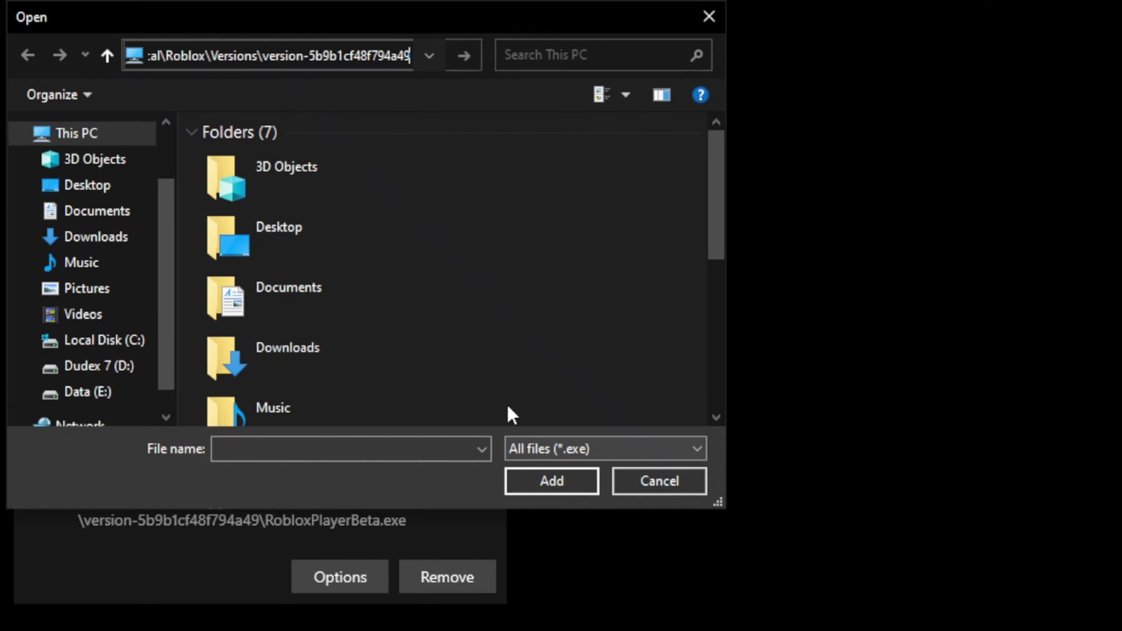
{"action": "key", "text": "Return"}
{"action": "left_click", "coordinate": [379, 277]}
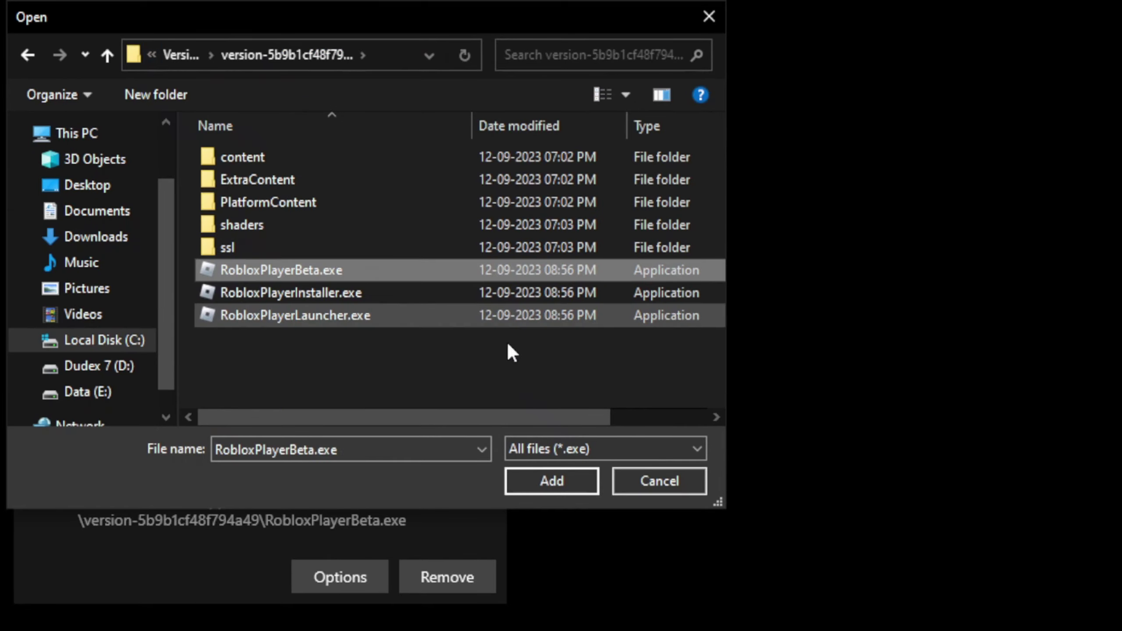
{"action": "left_click", "coordinate": [582, 489]}
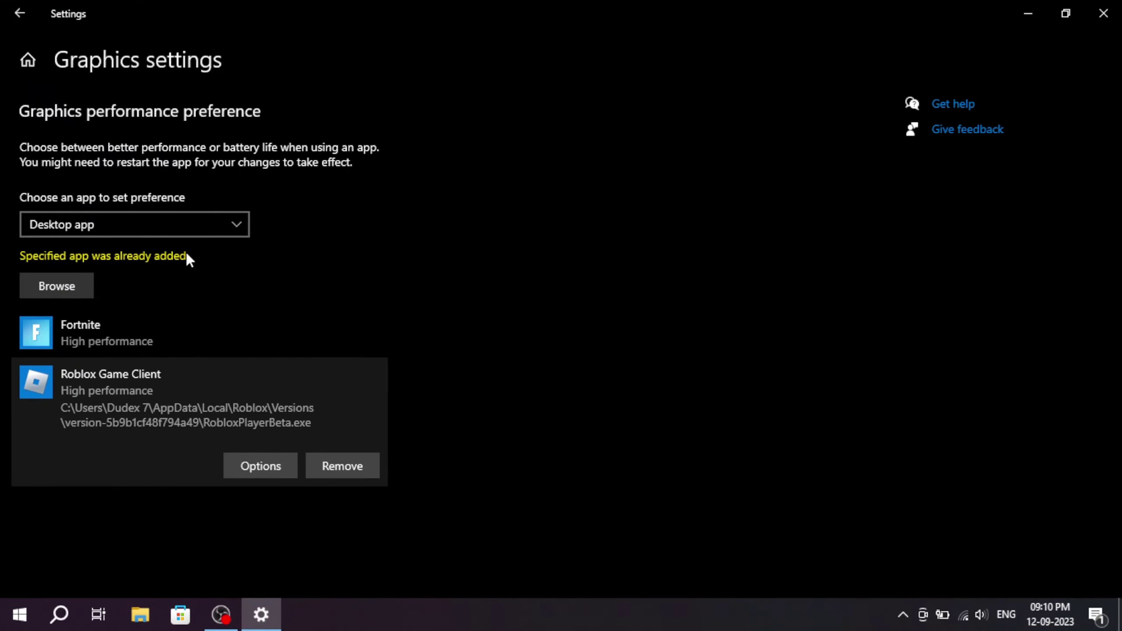
- Save High performance as the graphics preference for Roblox Game Client and close Settings
{"action": "left_click", "coordinate": [286, 474]}
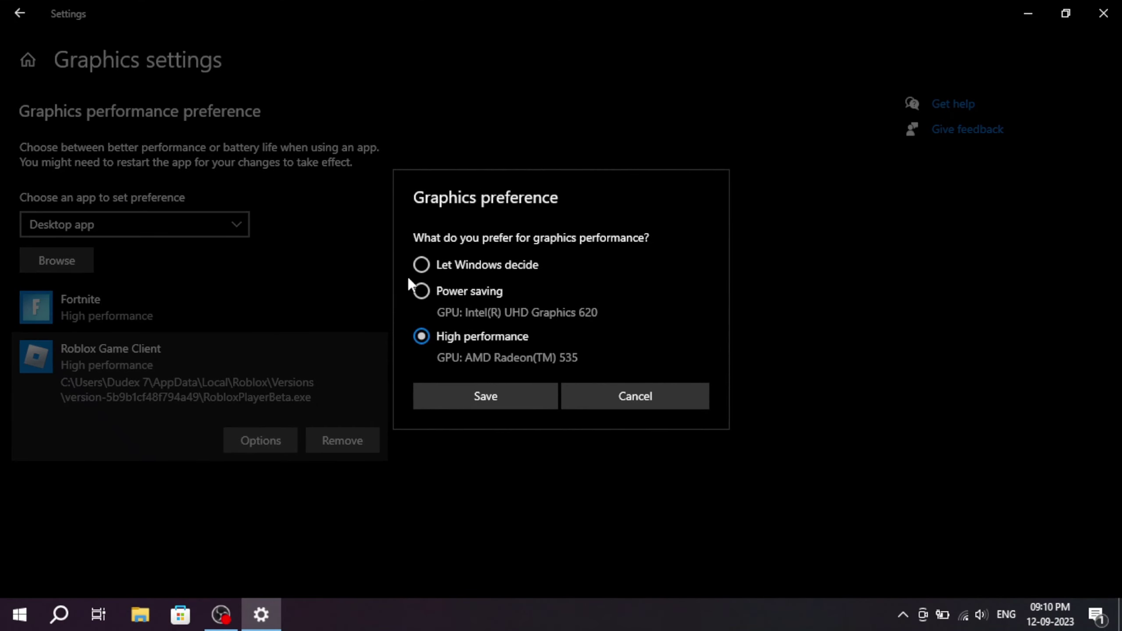
{"action": "left_click", "coordinate": [421, 265]}
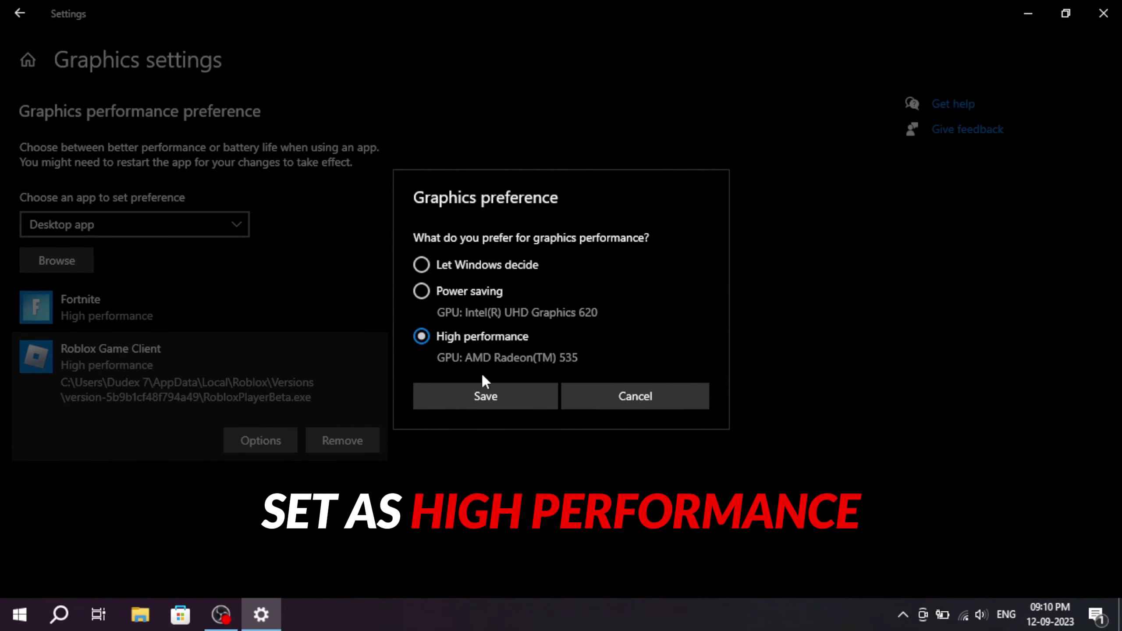
{"action": "left_click", "coordinate": [480, 400]}
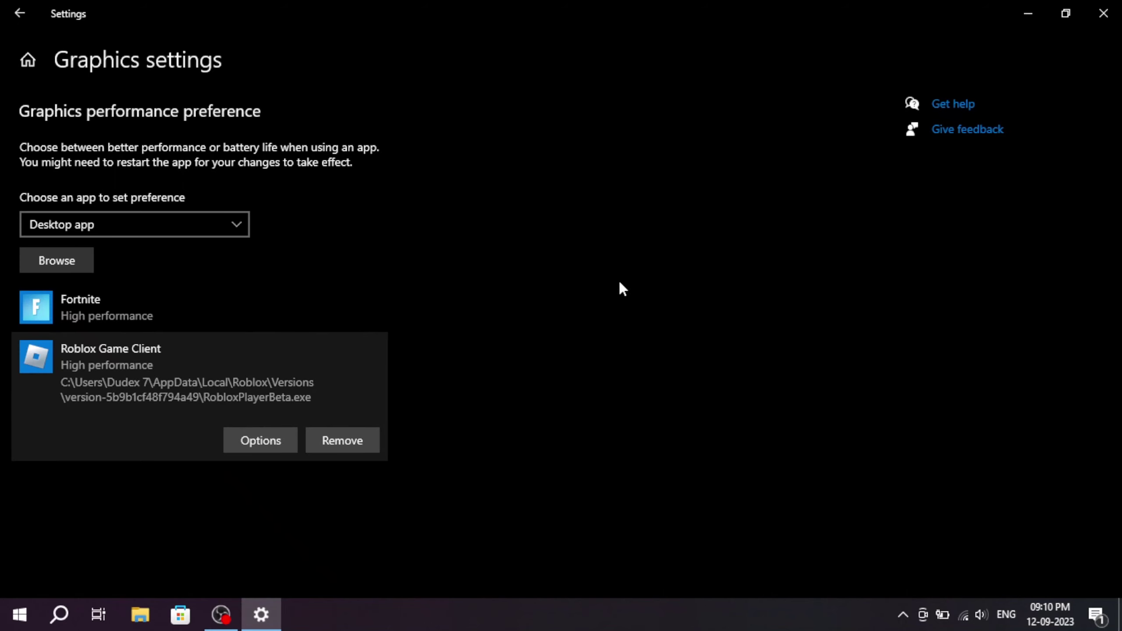
{"action": "left_click", "coordinate": [1103, 13]}
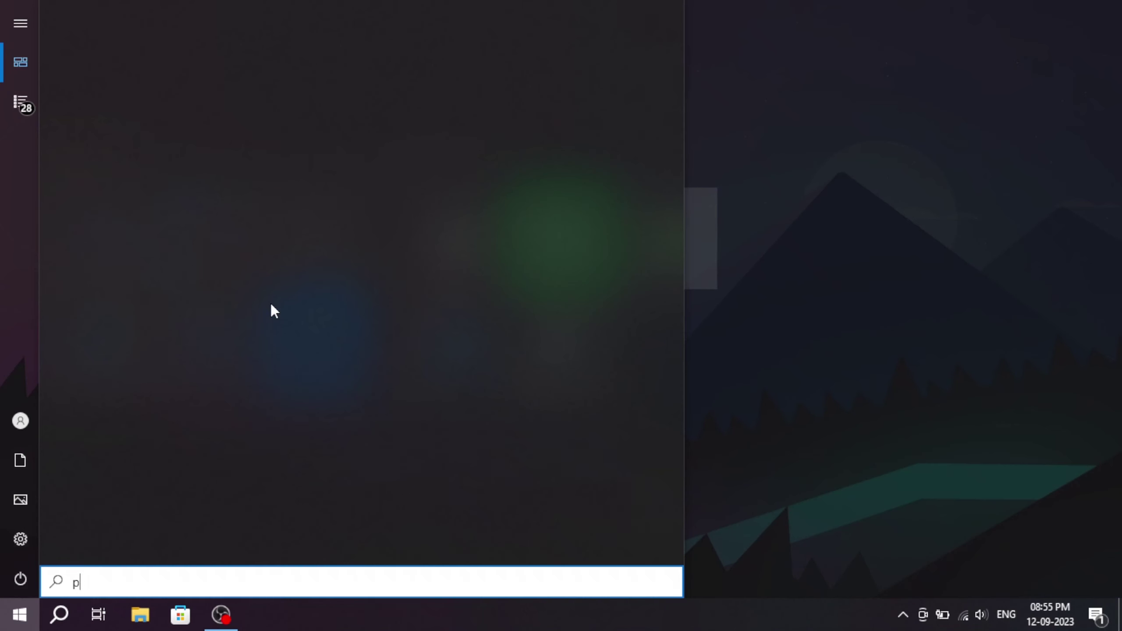
- Search Windows for "performance" and open the settings that adjust the appearance and performance of Windows
{"action": "type", "text": "erfor"}
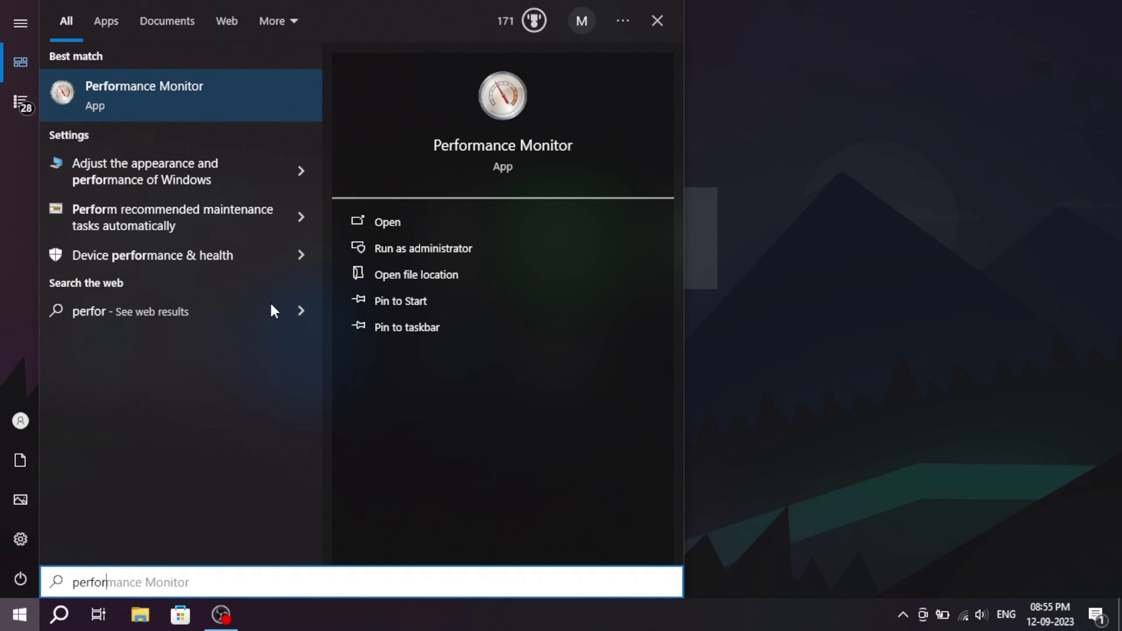
{"action": "type", "text": "mance"}
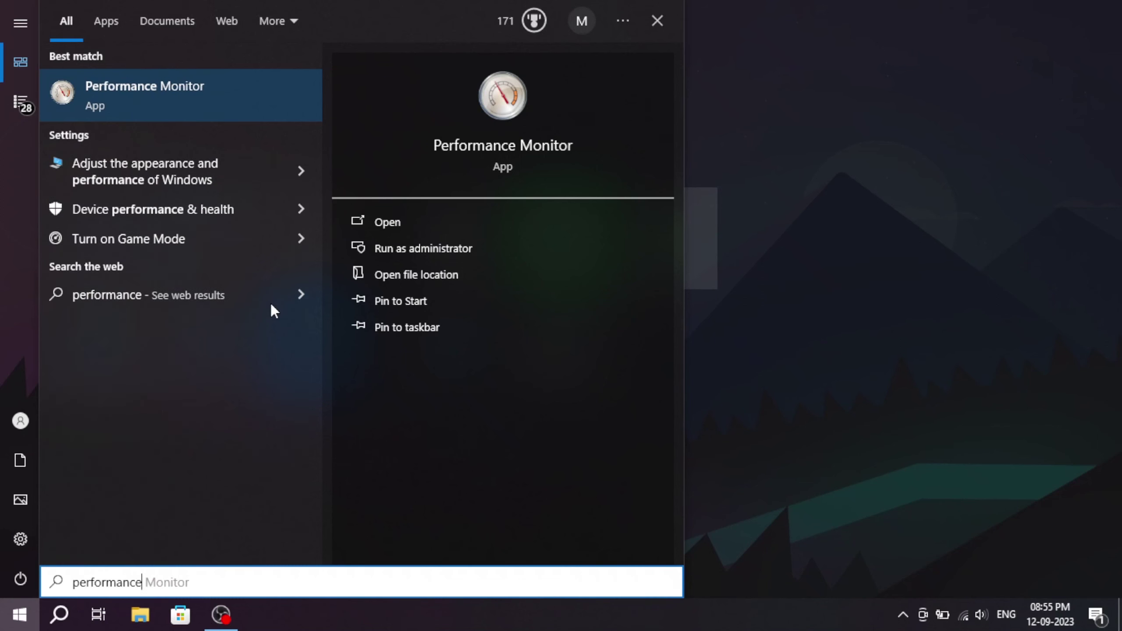
{"action": "left_click", "coordinate": [141, 164]}
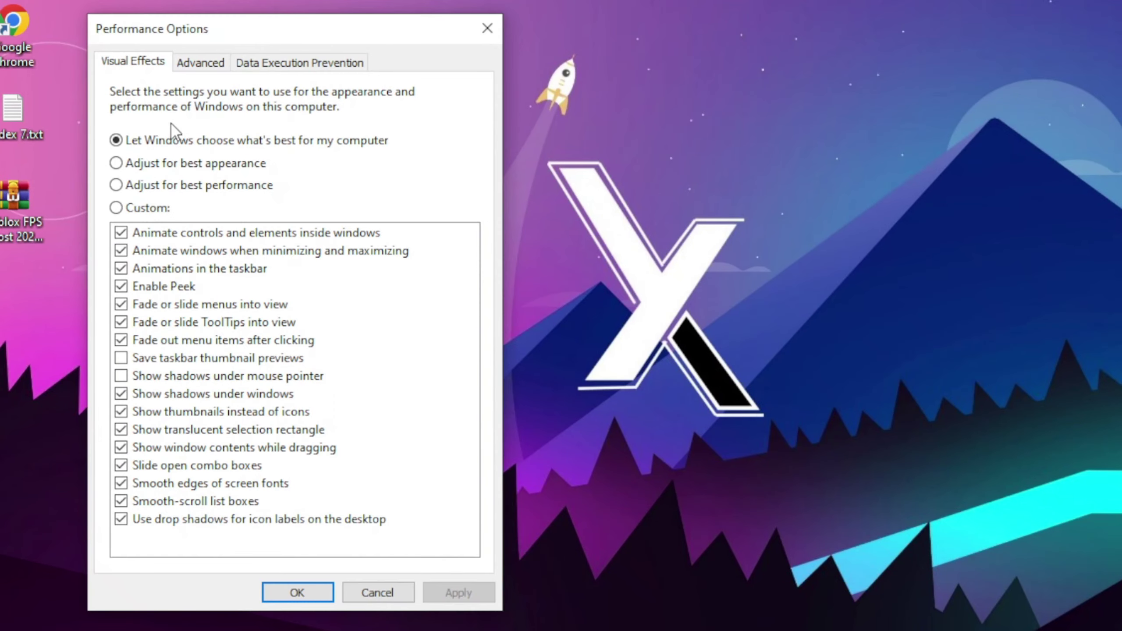
- Adjust visual effects for best performance, re-enable only thumbnails instead of icons and smooth edges of screen fonts, and apply
{"action": "left_click", "coordinate": [117, 185]}
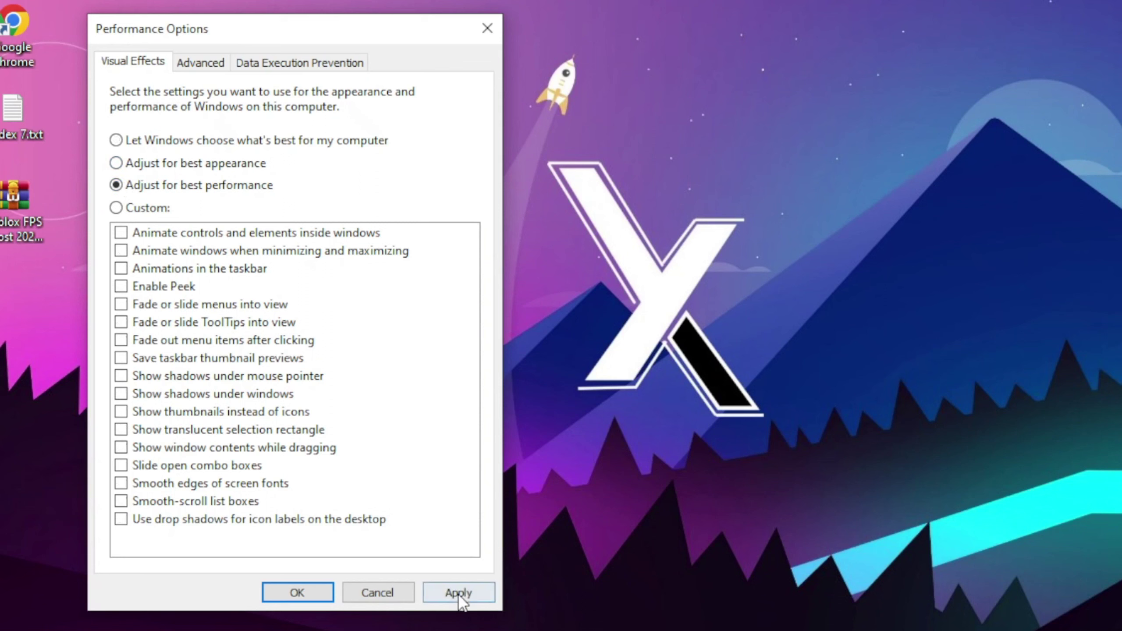
{"action": "left_click", "coordinate": [120, 412]}
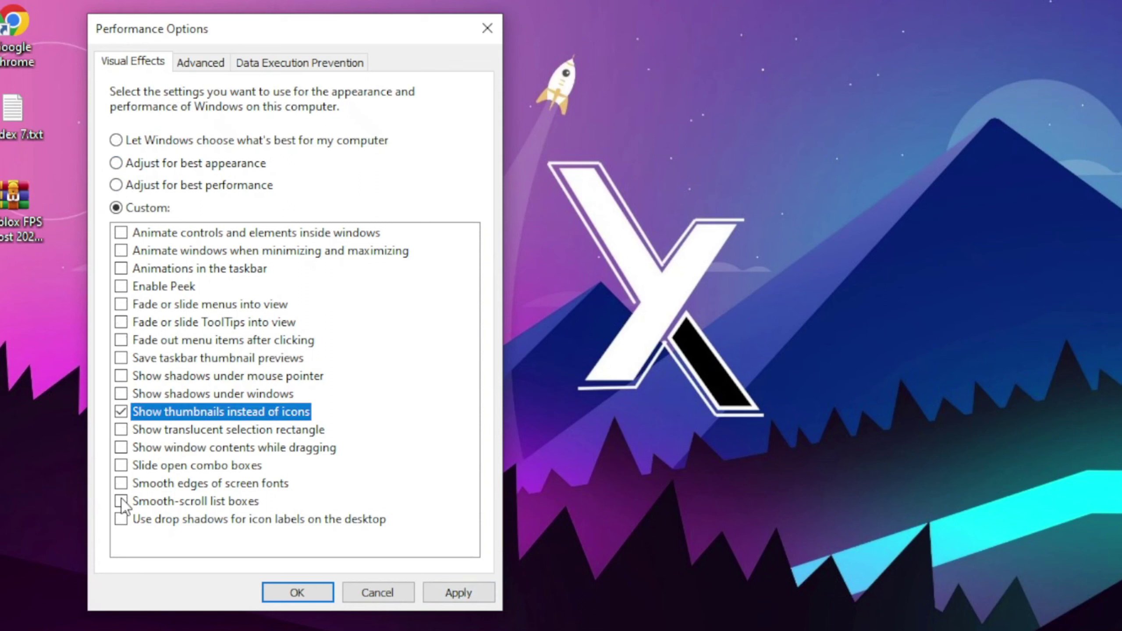
{"action": "left_click", "coordinate": [121, 484]}
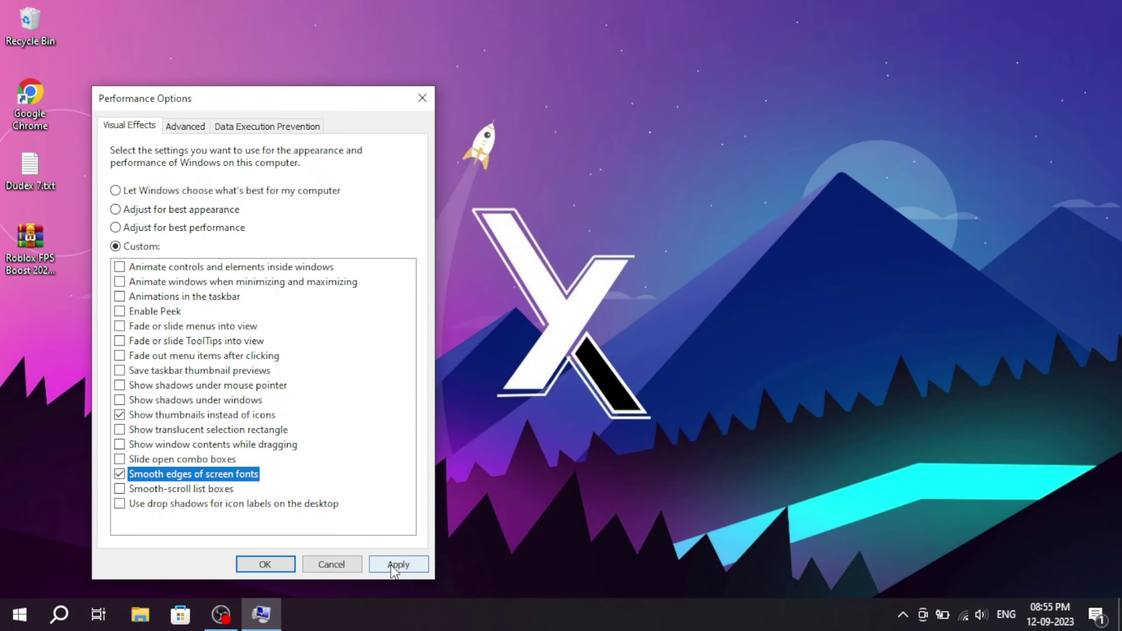
{"action": "left_click", "coordinate": [458, 592]}
{"action": "left_click", "coordinate": [265, 564]}
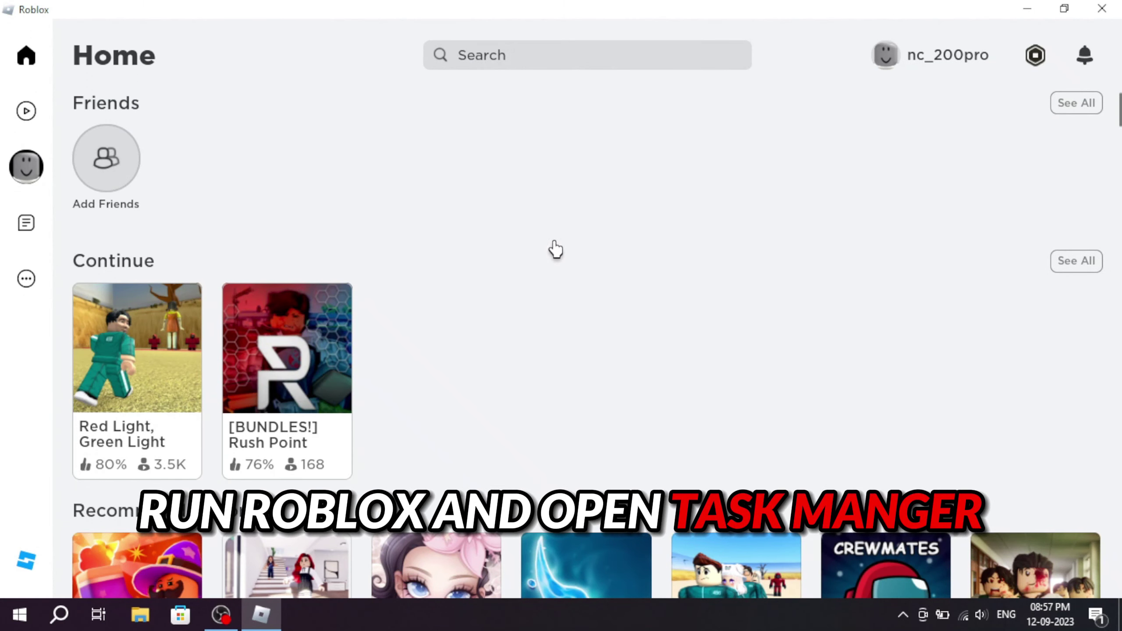
- Open Task Manager, expand Roblox Game Client and go to the details of its process
{"action": "key", "text": "super"}
{"action": "type", "text": "t"}
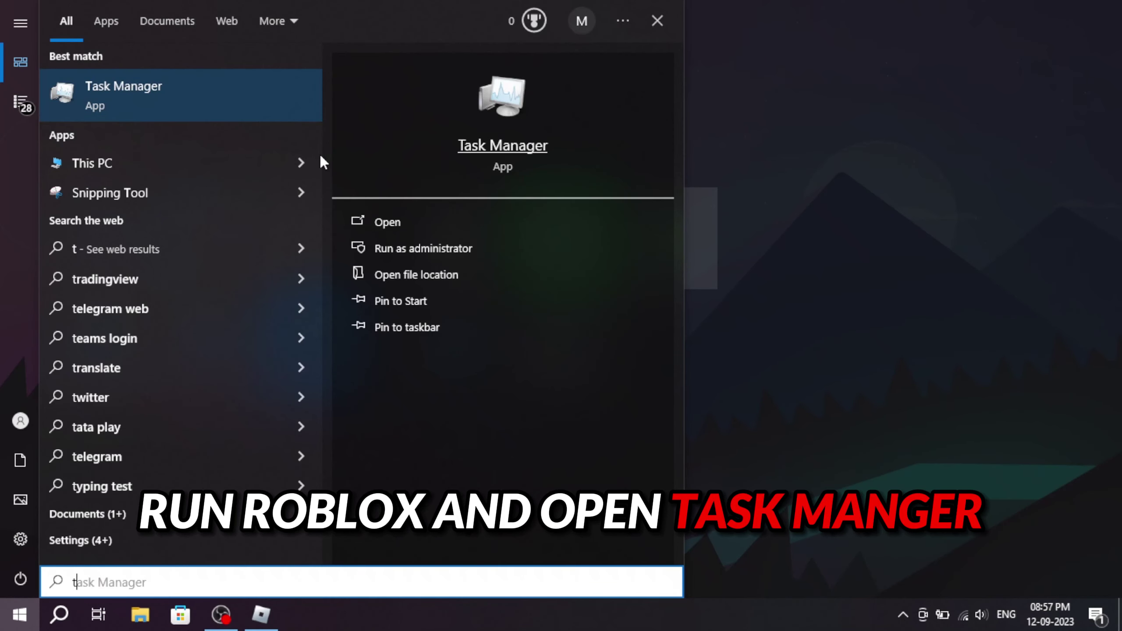
{"action": "left_click", "coordinate": [246, 113]}
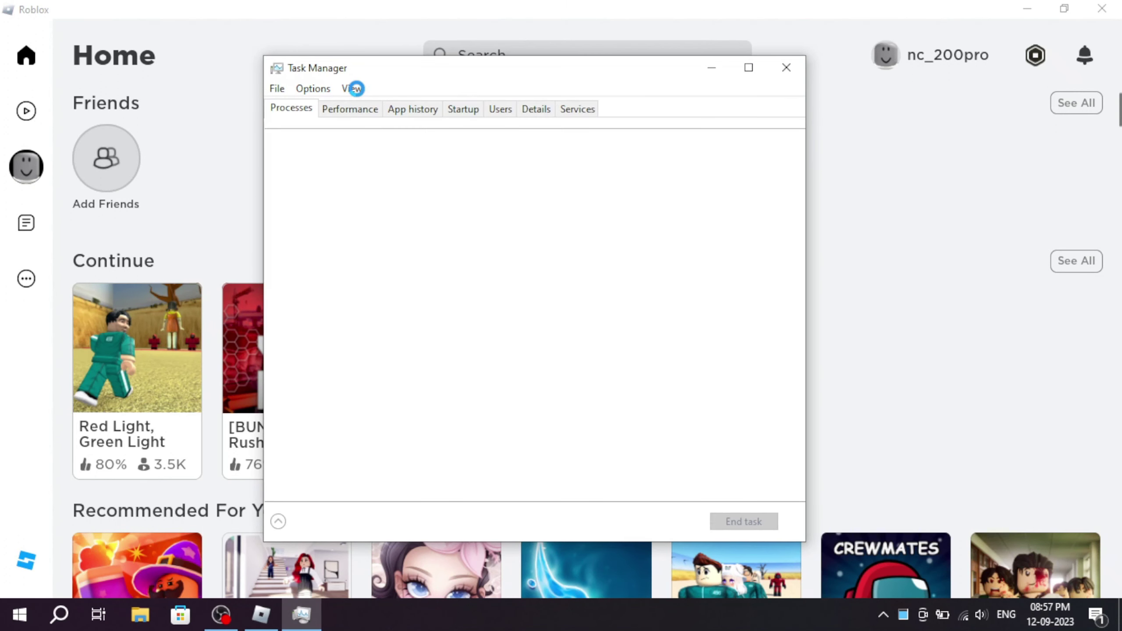
{"action": "left_click", "coordinate": [274, 230]}
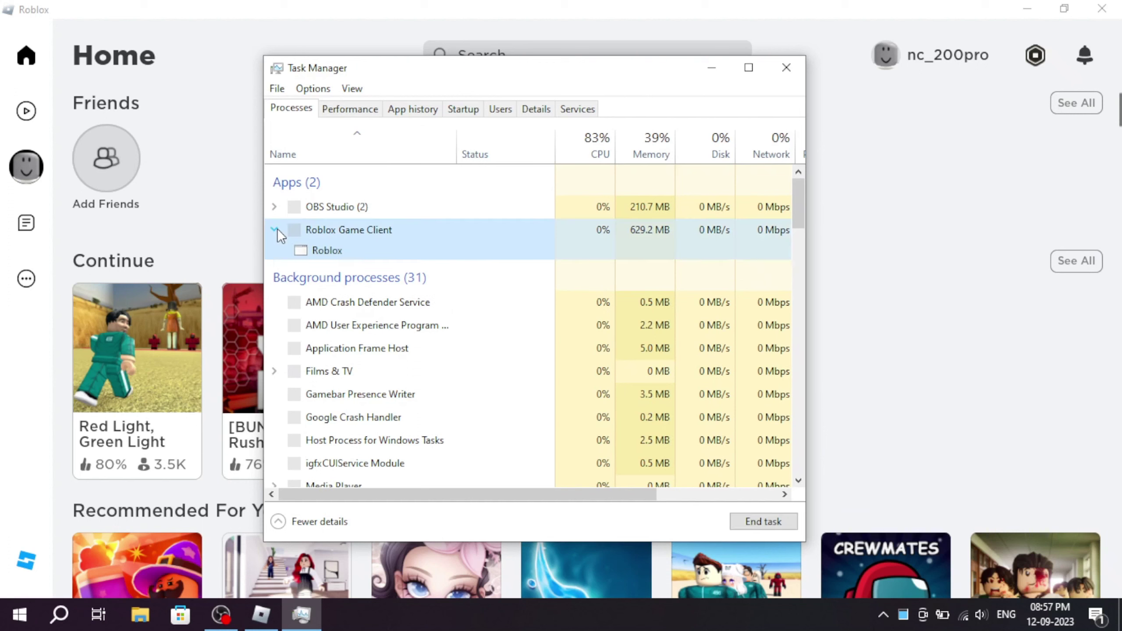
{"action": "right_click", "coordinate": [323, 248]}
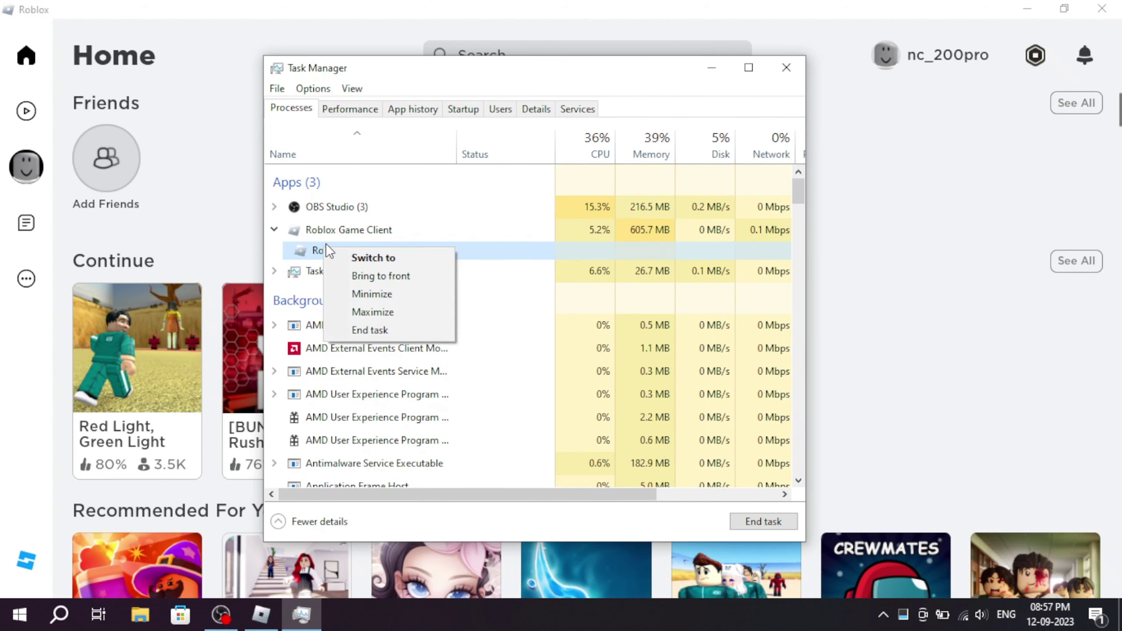
{"action": "right_click", "coordinate": [311, 230]}
{"action": "left_click", "coordinate": [378, 339]}
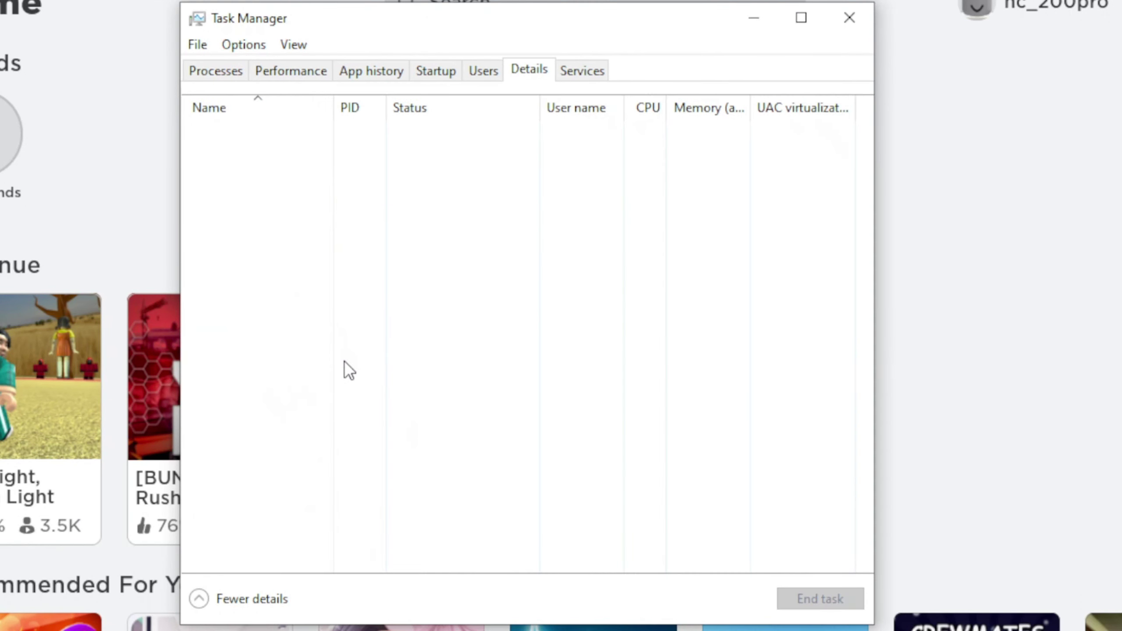
- Set the priority of RobloxPlayerBeta.exe to High, confirm the change and close Task Manager
{"action": "scroll", "coordinate": [303, 528], "scroll_direction": "down", "scroll_amount": 1}
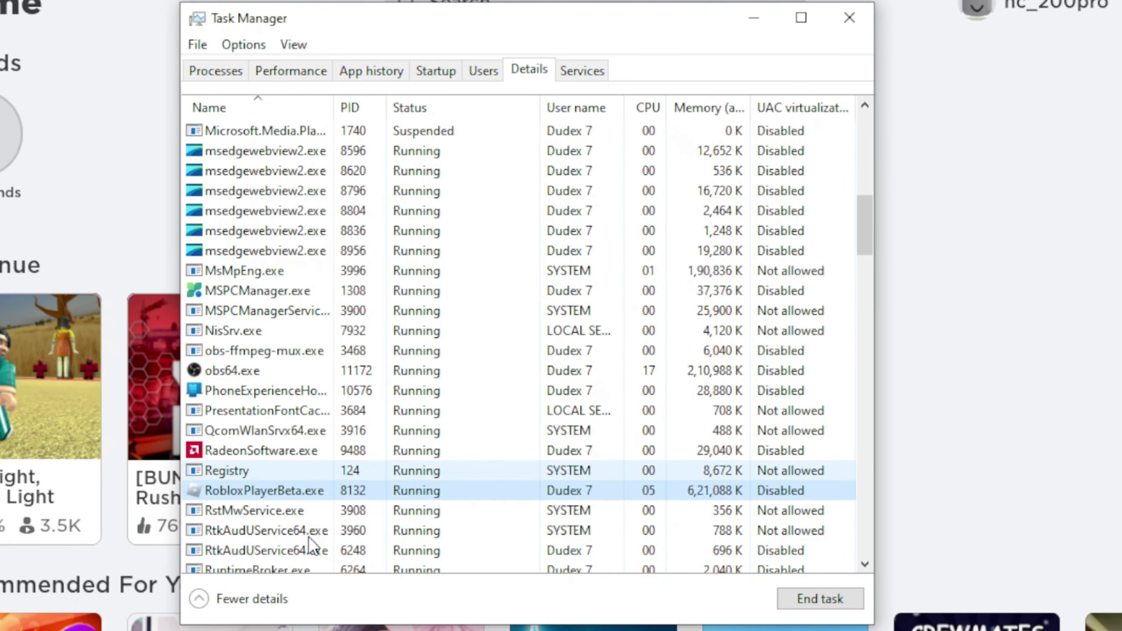
{"action": "right_click", "coordinate": [291, 487]}
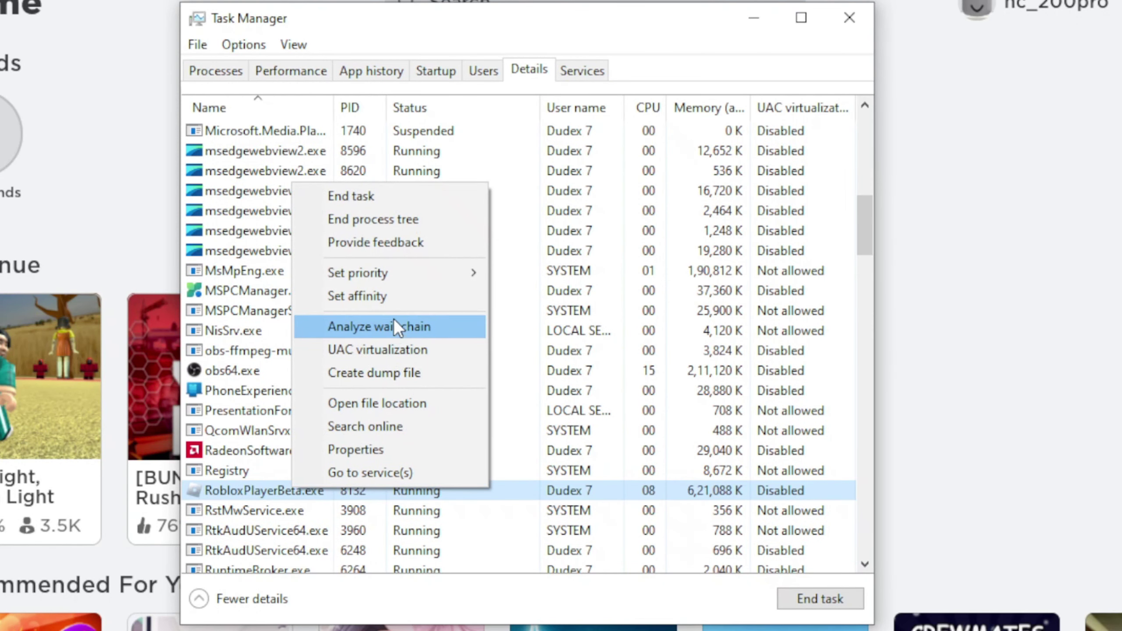
{"action": "mouse_move", "coordinate": [466, 274]}
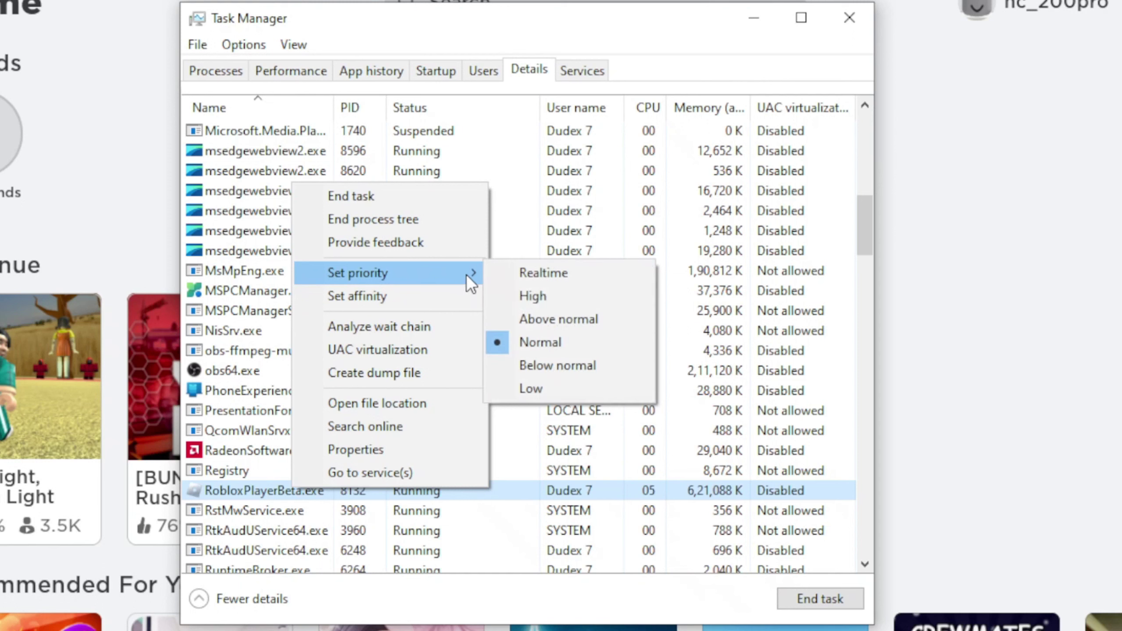
{"action": "left_click", "coordinate": [526, 297]}
{"action": "left_click", "coordinate": [595, 351]}
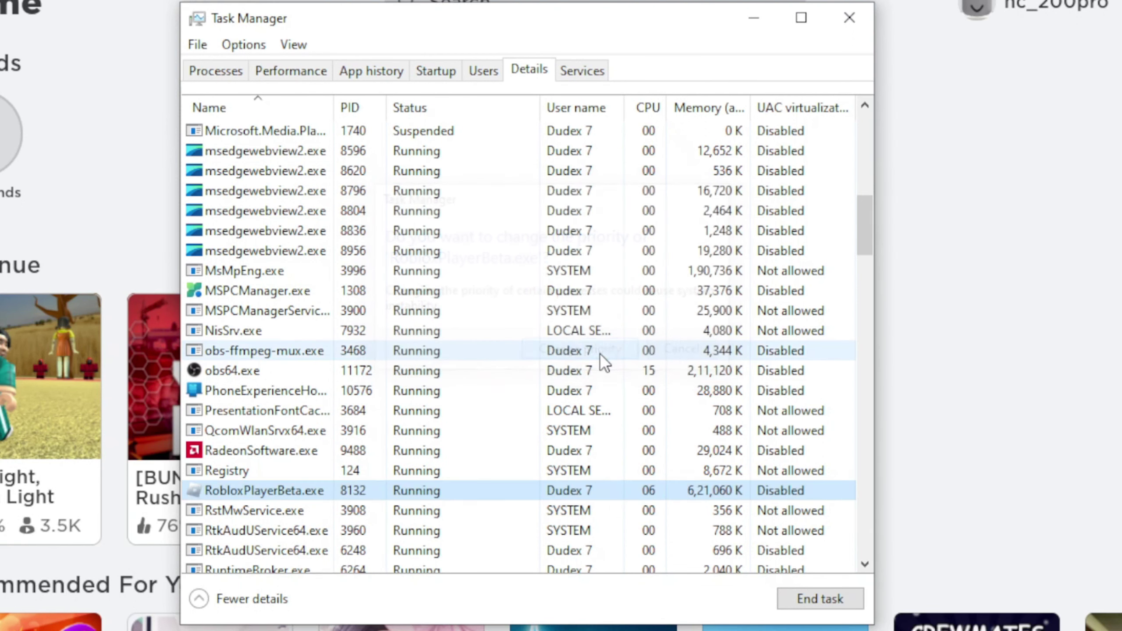
{"action": "left_click", "coordinate": [857, 22]}
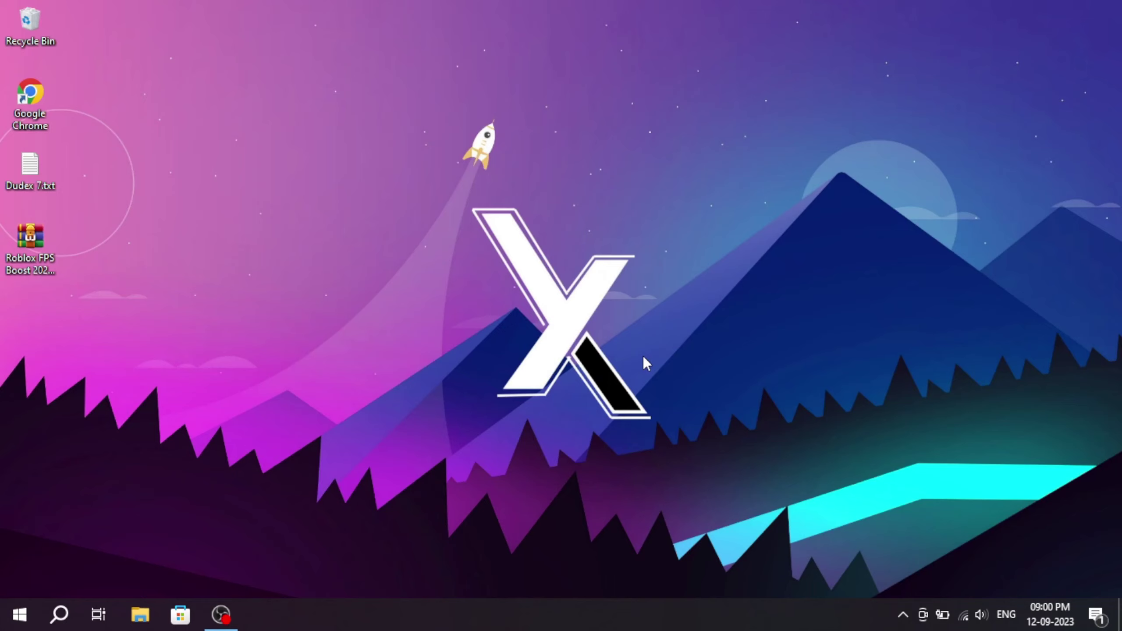
- Search Windows for "RESTORE" and open the settings for creating a restore point
{"action": "key", "text": "super"}
{"action": "type", "text": "RE"}
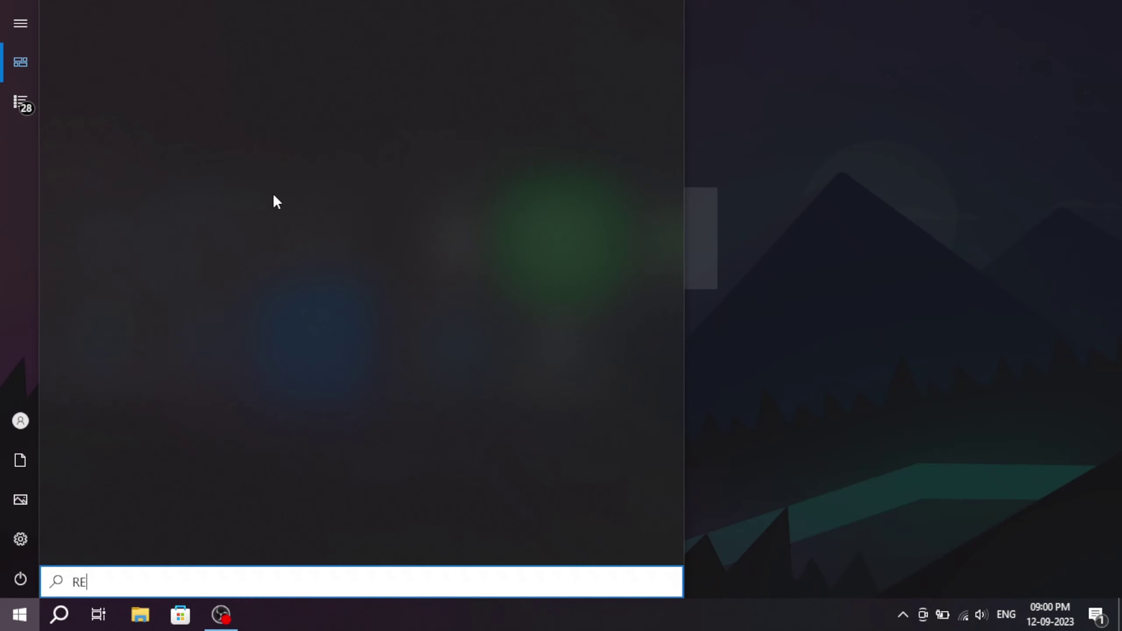
{"action": "type", "text": "STORE"}
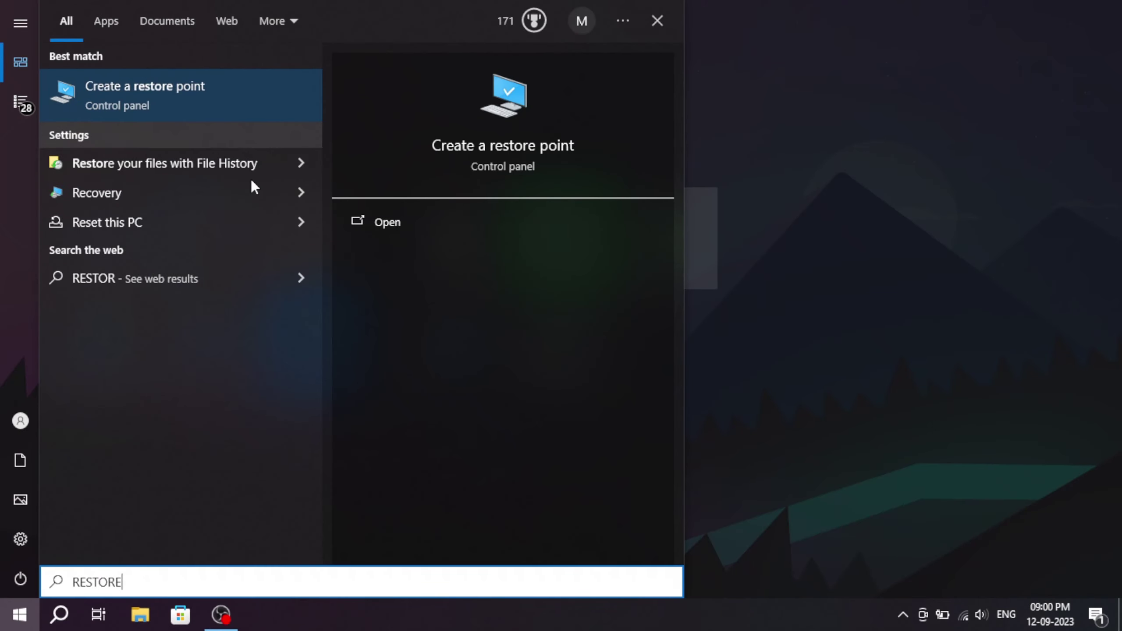
{"action": "left_click", "coordinate": [241, 116]}
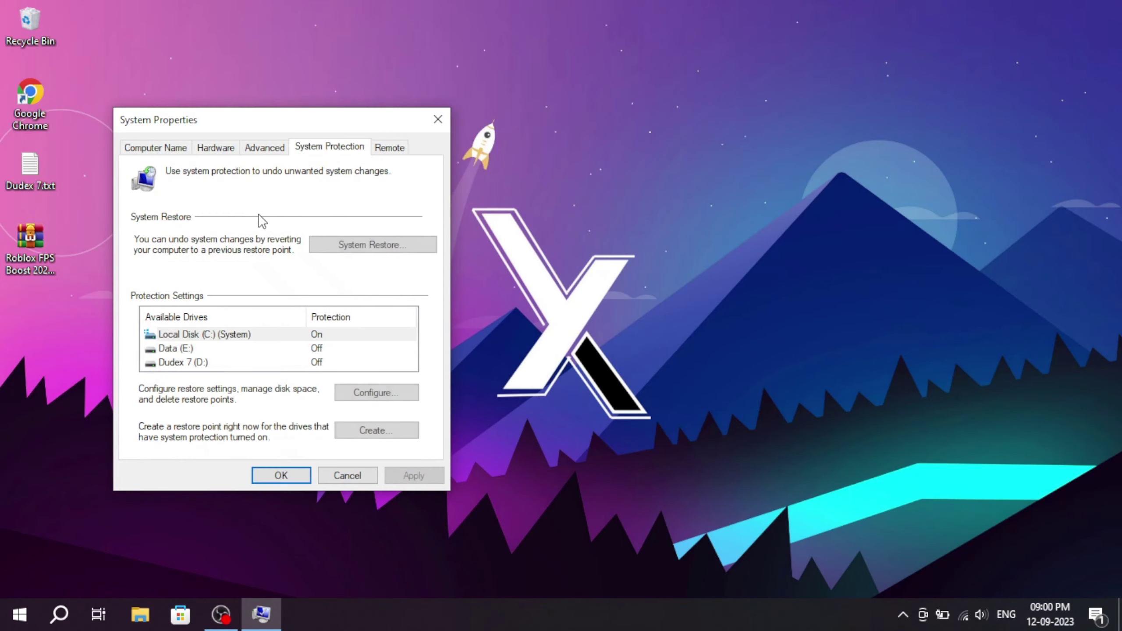
- Turn on system protection for Local Disk (C:) and apply the restore settings
{"action": "left_click", "coordinate": [274, 334]}
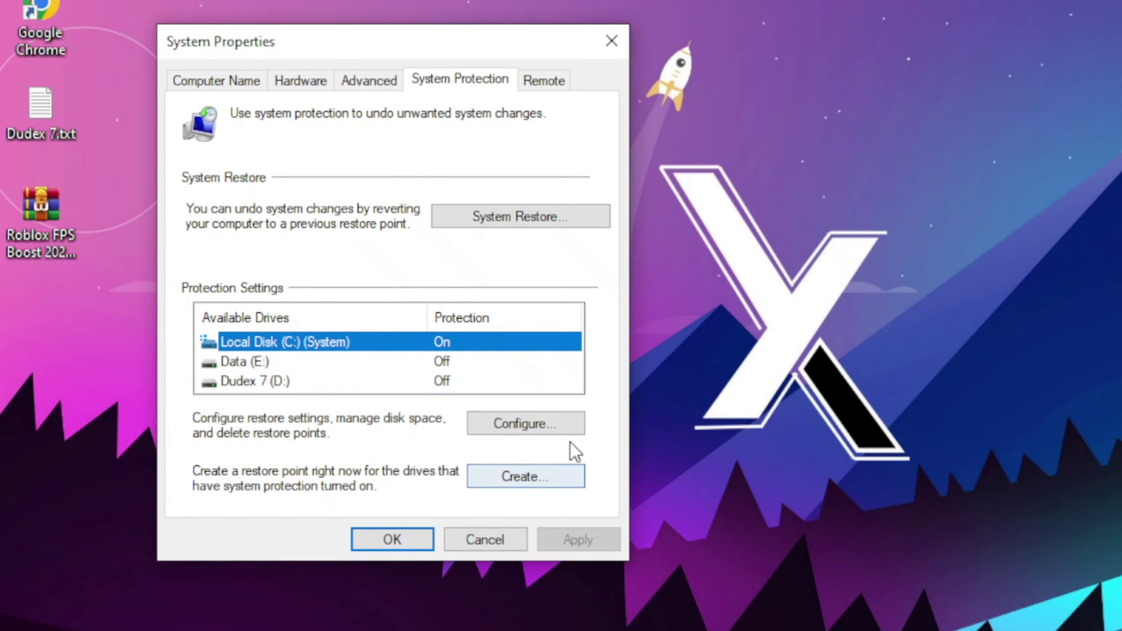
{"action": "left_click", "coordinate": [538, 421]}
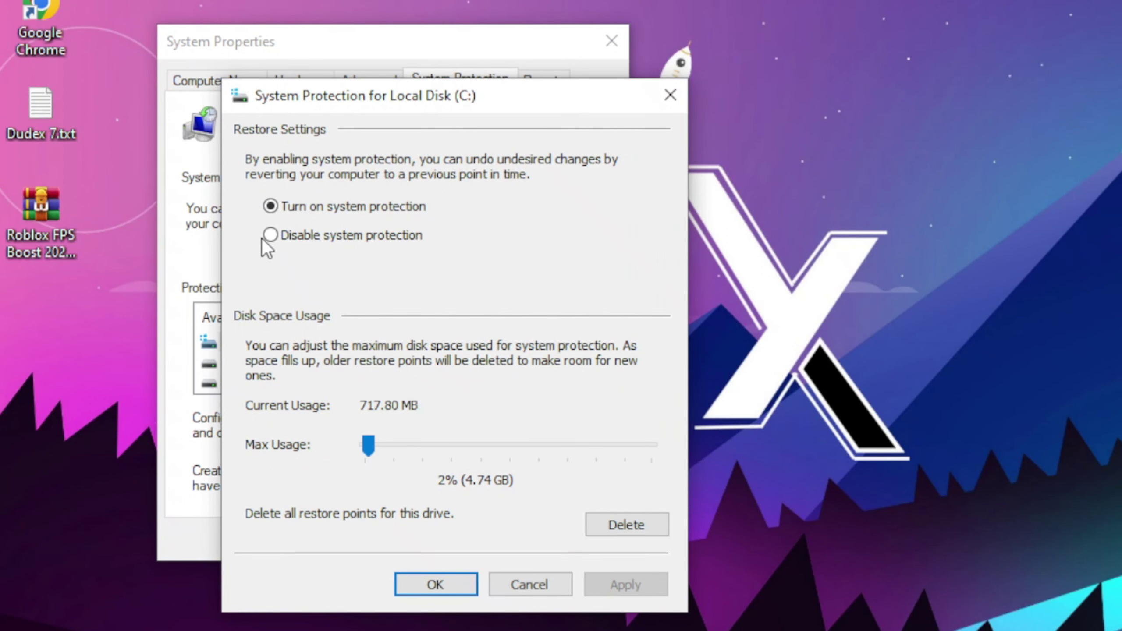
{"action": "left_click", "coordinate": [271, 206]}
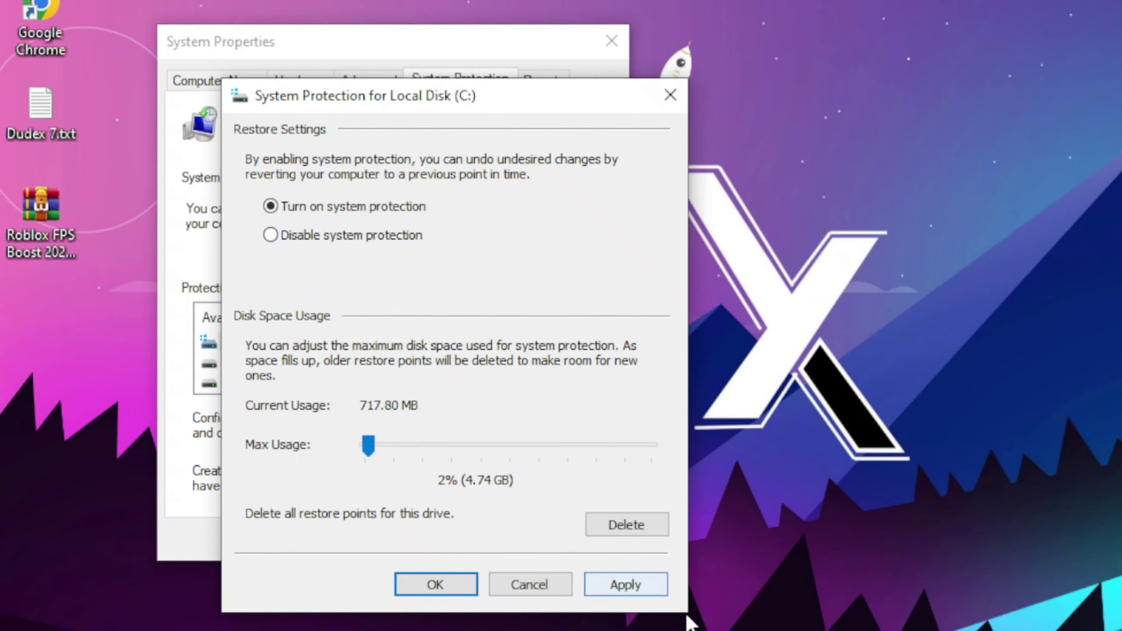
{"action": "left_click", "coordinate": [639, 593]}
{"action": "left_click", "coordinate": [446, 577]}
- Create a restore point with the description "RESTORE" and close System Properties
{"action": "left_click", "coordinate": [525, 482]}
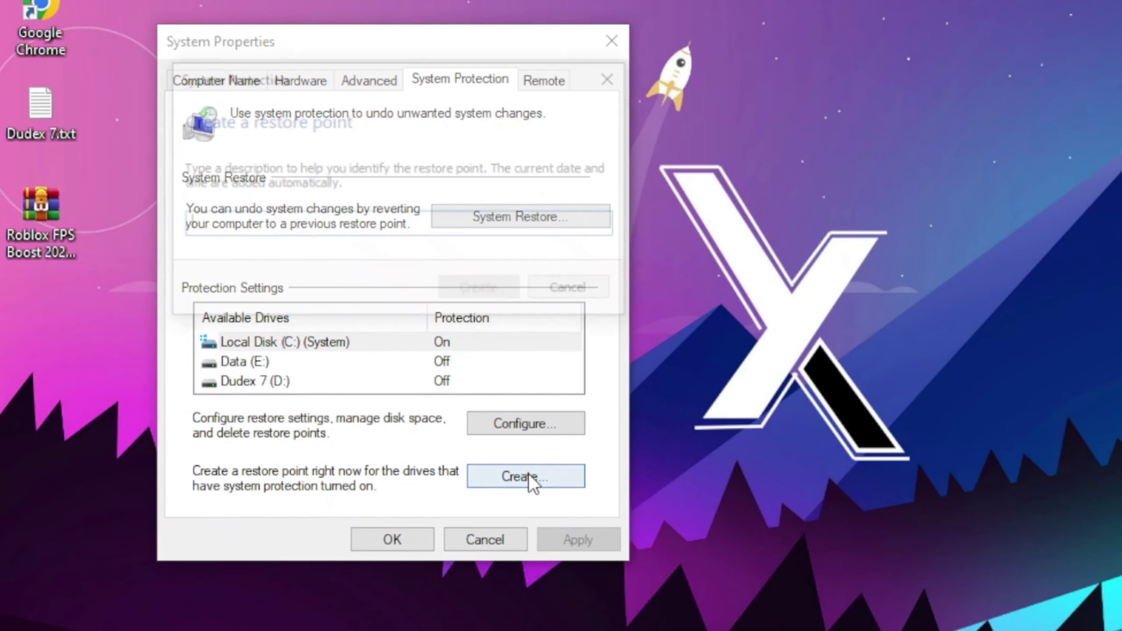
{"action": "type", "text": "RESTORE"}
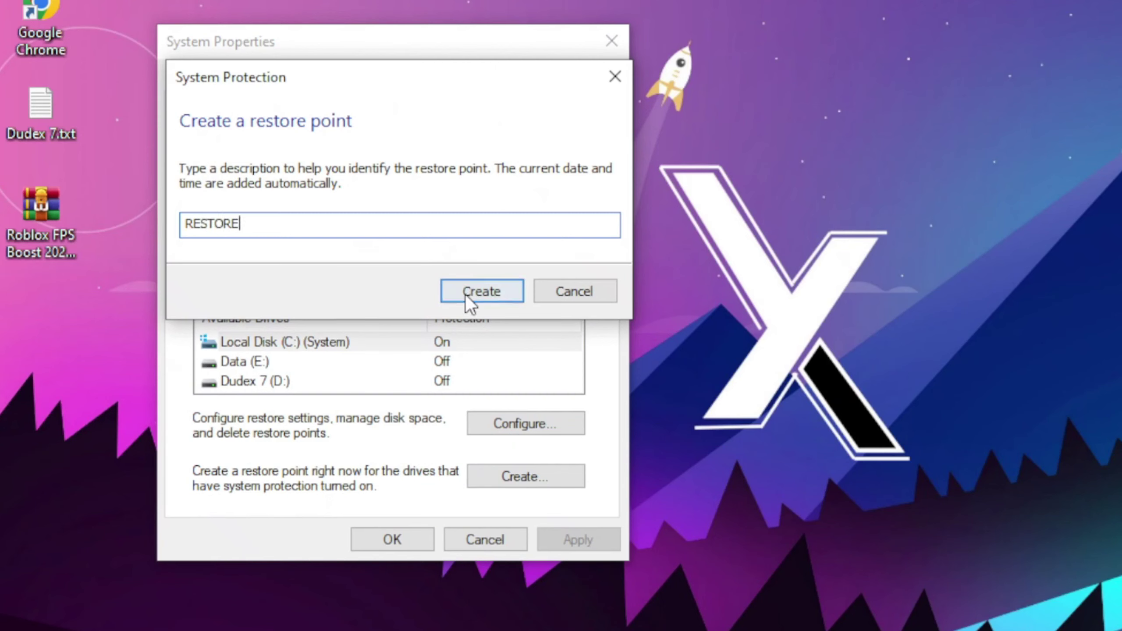
{"action": "left_click", "coordinate": [466, 293]}
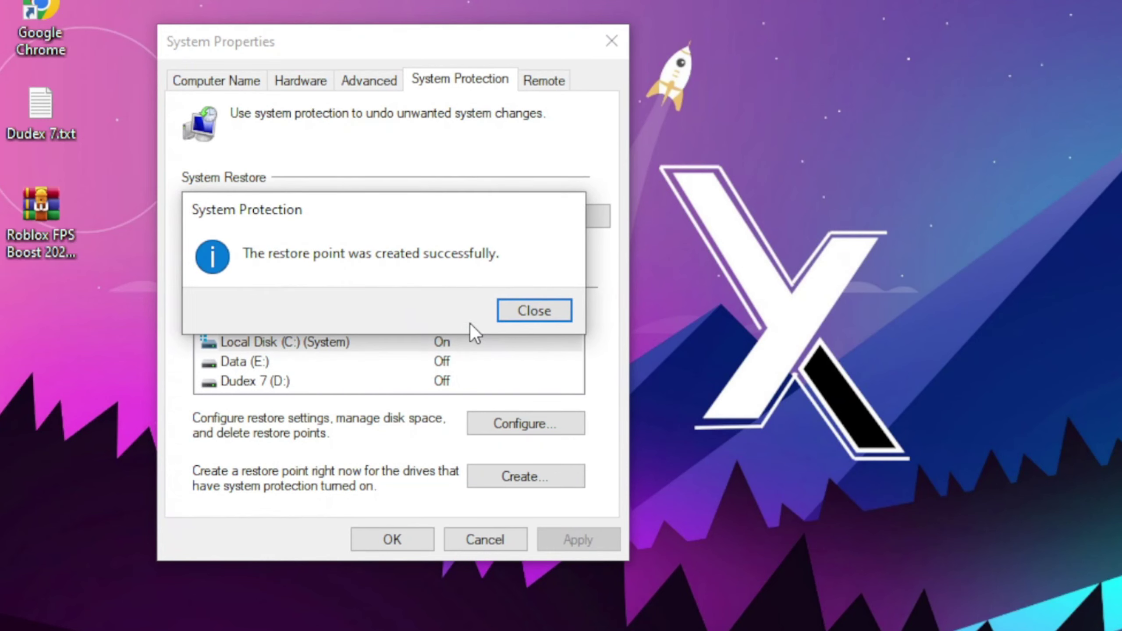
{"action": "left_click", "coordinate": [504, 311]}
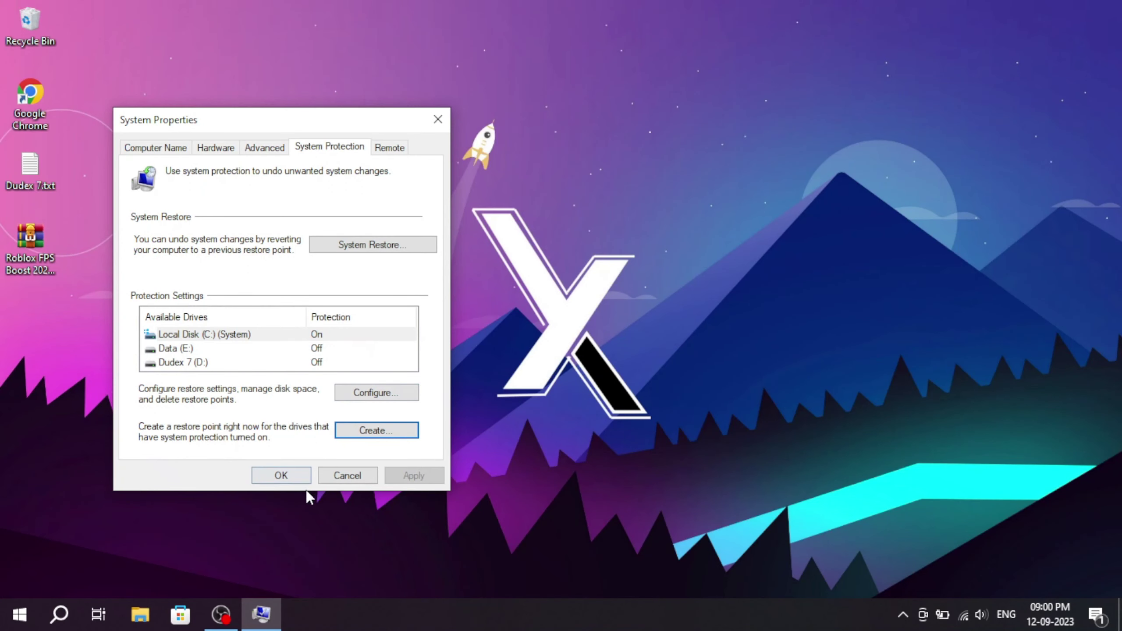
{"action": "left_click", "coordinate": [296, 481]}
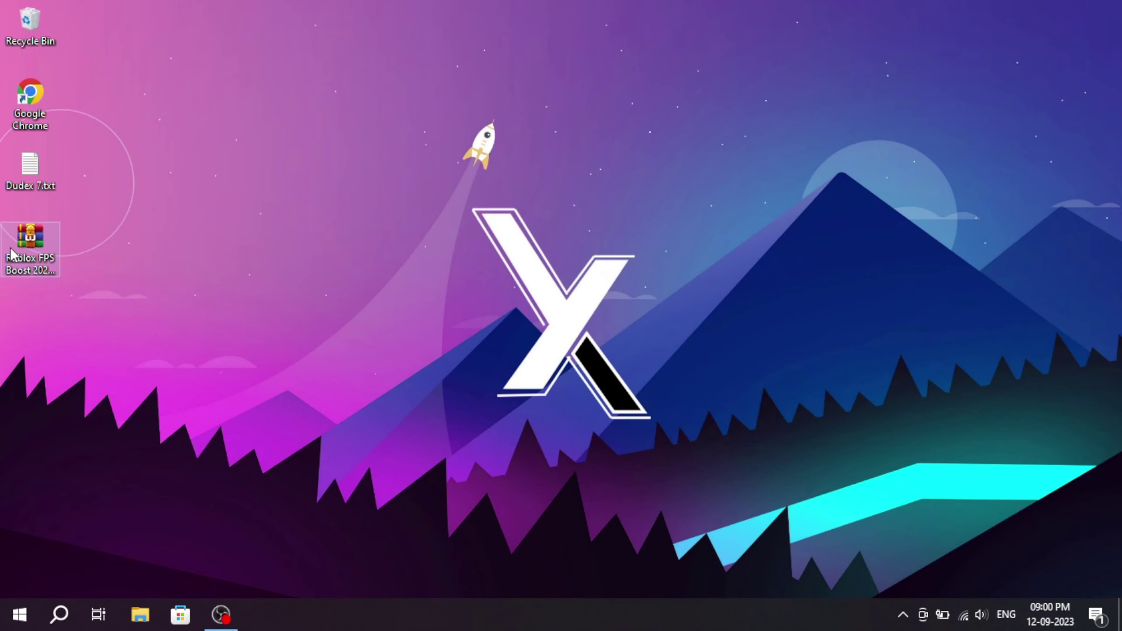
- Extract the Roblox FPS Boost archive onto the desktop and move the extracted folder to a clear spot
{"action": "right_click", "coordinate": [20, 249]}
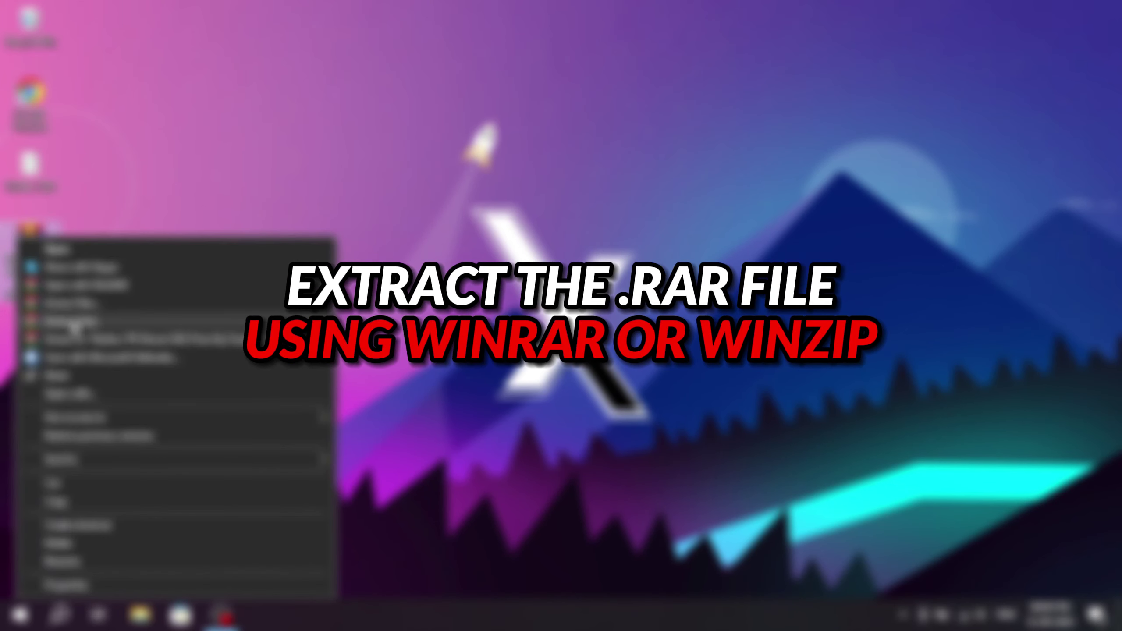
{"action": "left_click", "coordinate": [86, 327]}
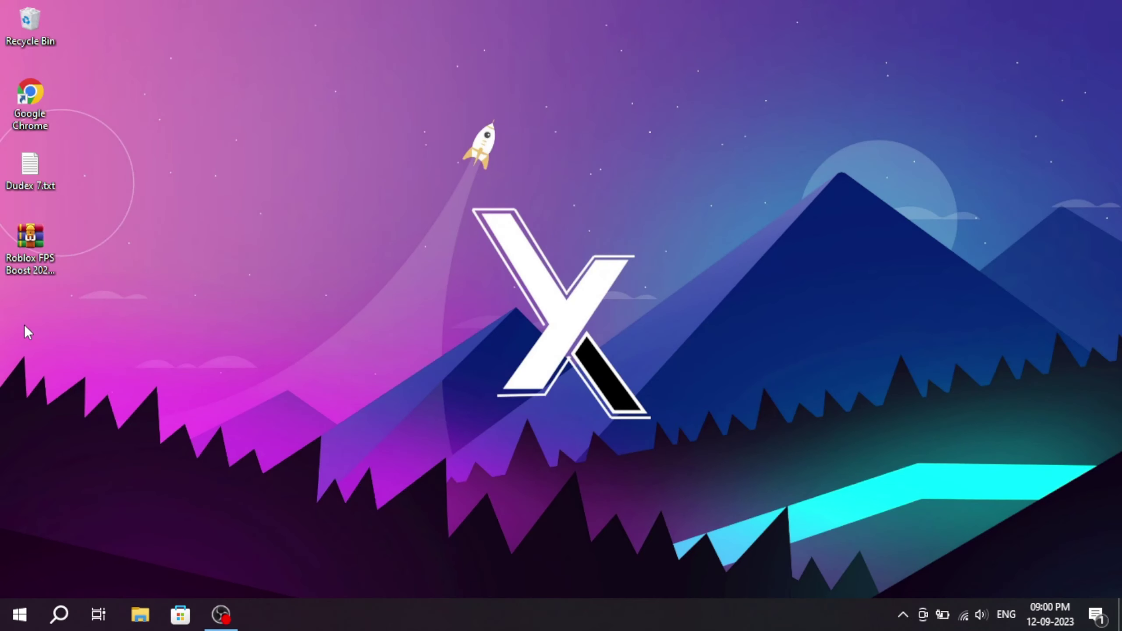
{"action": "left_click_drag", "start_coordinate": [40, 331], "coordinate": [301, 230]}
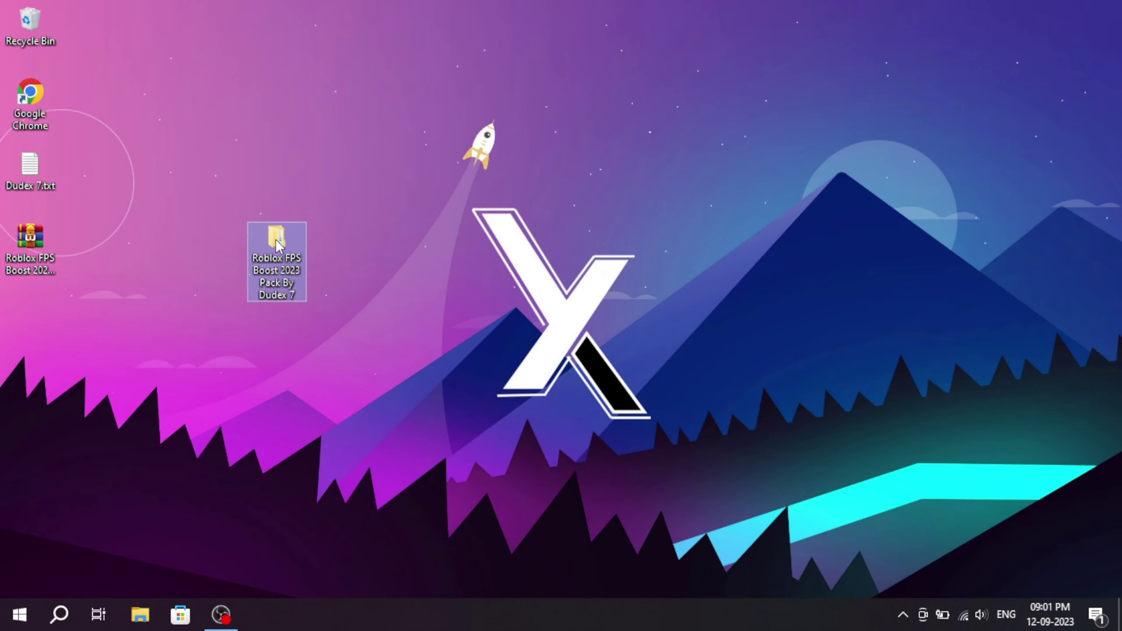
- Open the extracted Roblox FPS Boost folder and go to 1. Pc Optimizations, CPU Optimization, INTEL
{"action": "double_click", "coordinate": [289, 236]}
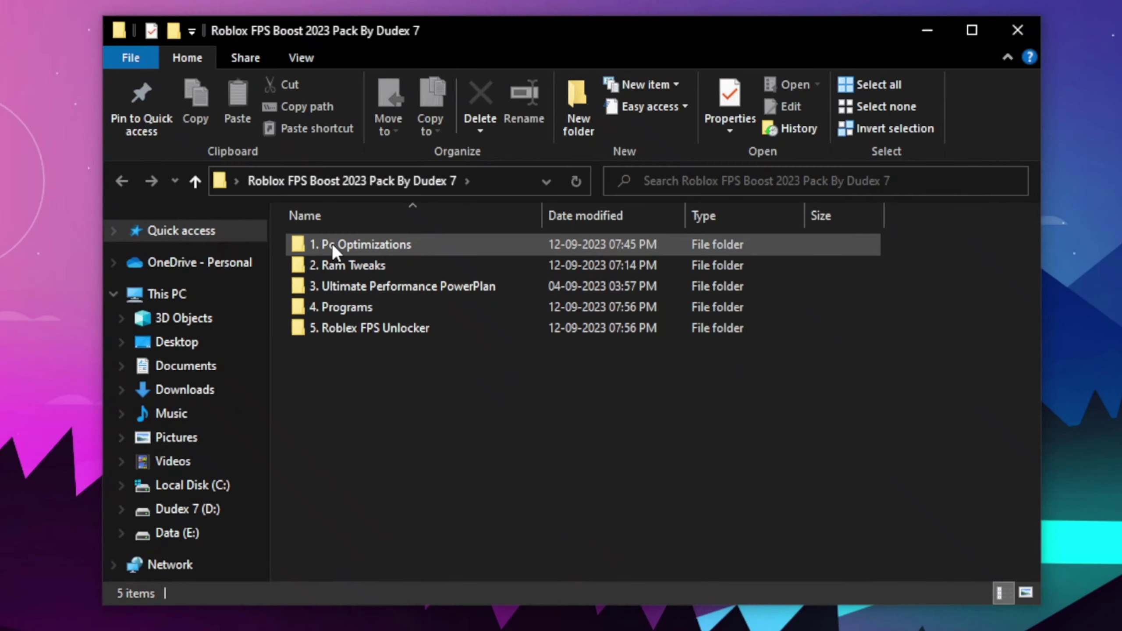
{"action": "double_click", "coordinate": [331, 243]}
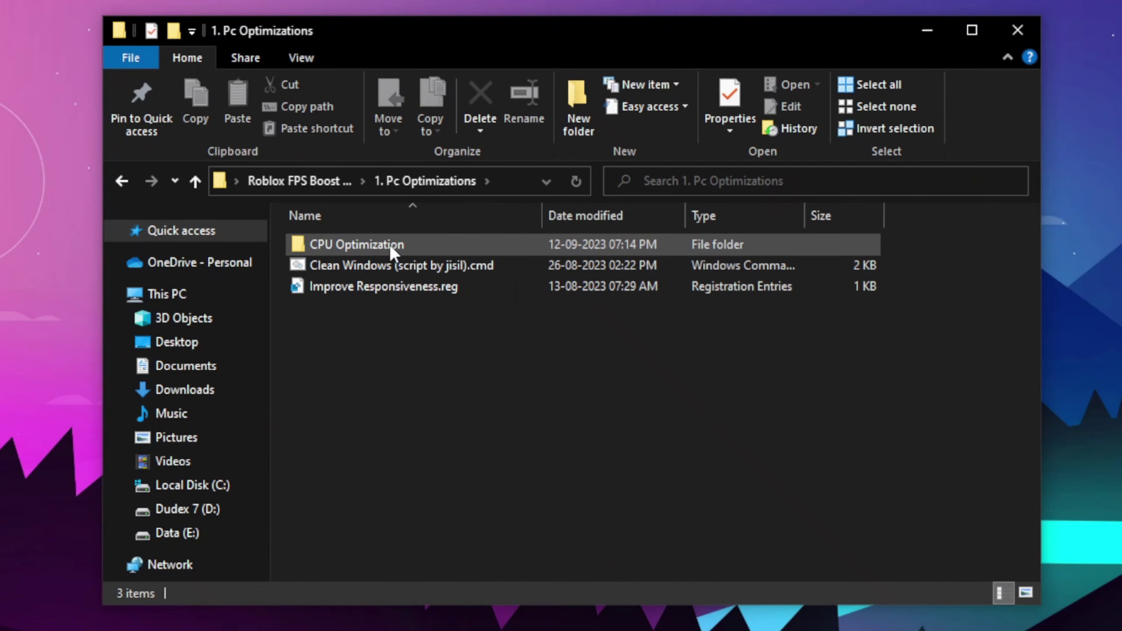
{"action": "left_click", "coordinate": [376, 246]}
{"action": "double_click", "coordinate": [375, 246]}
{"action": "left_click_drag", "start_coordinate": [378, 339], "coordinate": [372, 234]}
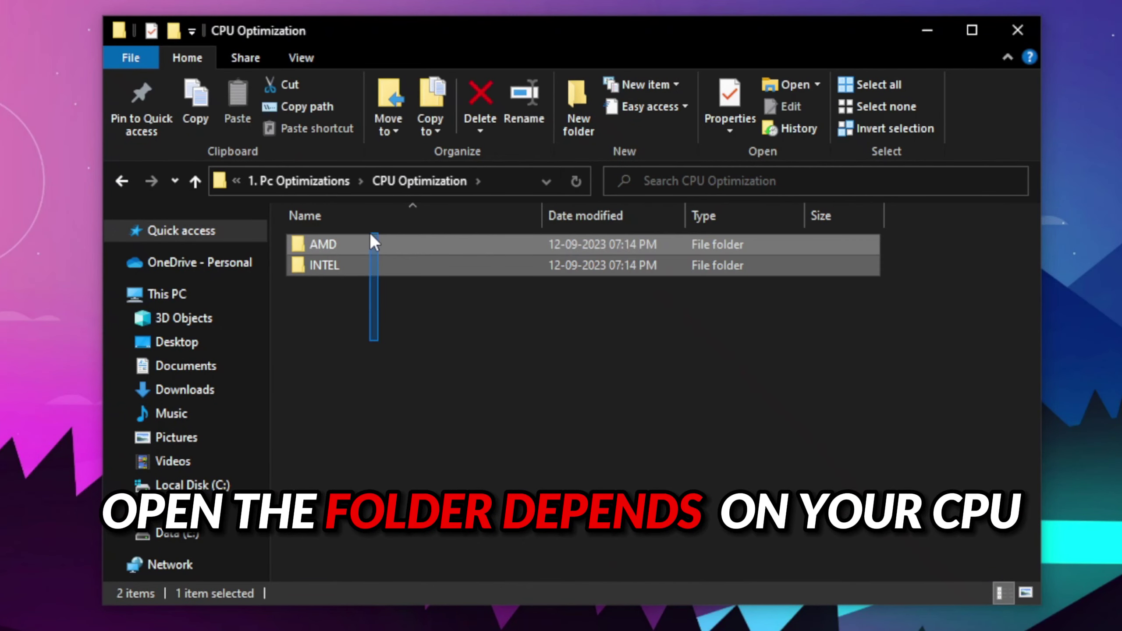
{"action": "left_click", "coordinate": [381, 310]}
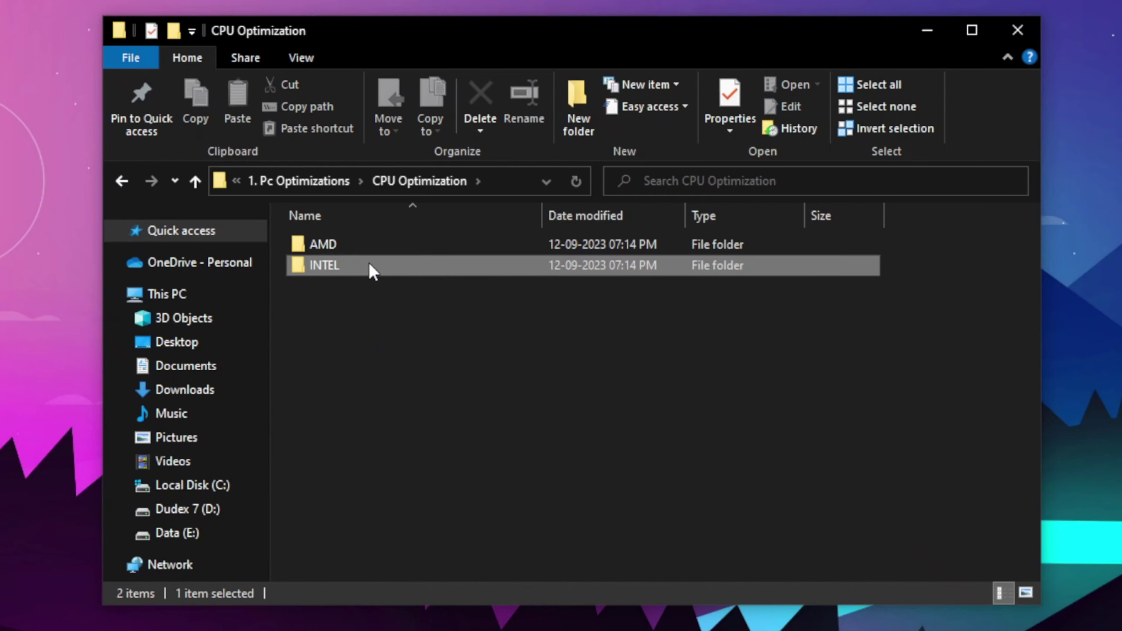
{"action": "double_click", "coordinate": [368, 263]}
- Merge INTEL CPU Priority.reg into the registry and confirm the prompts
{"action": "left_click", "coordinate": [387, 249]}
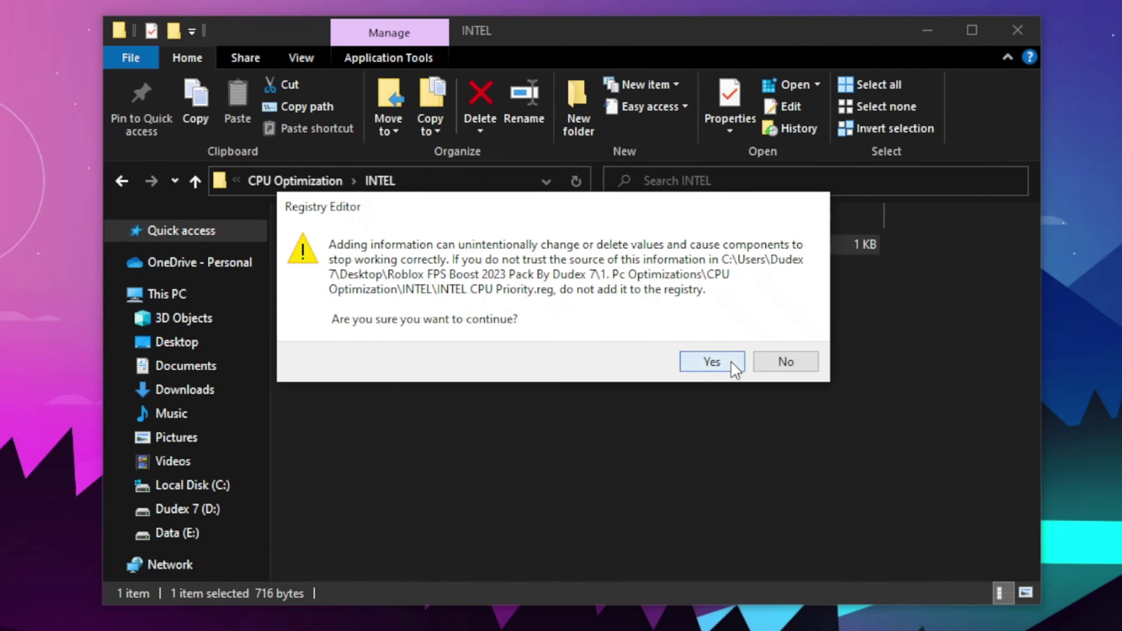
{"action": "left_click", "coordinate": [728, 362]}
{"action": "left_click", "coordinate": [795, 341]}
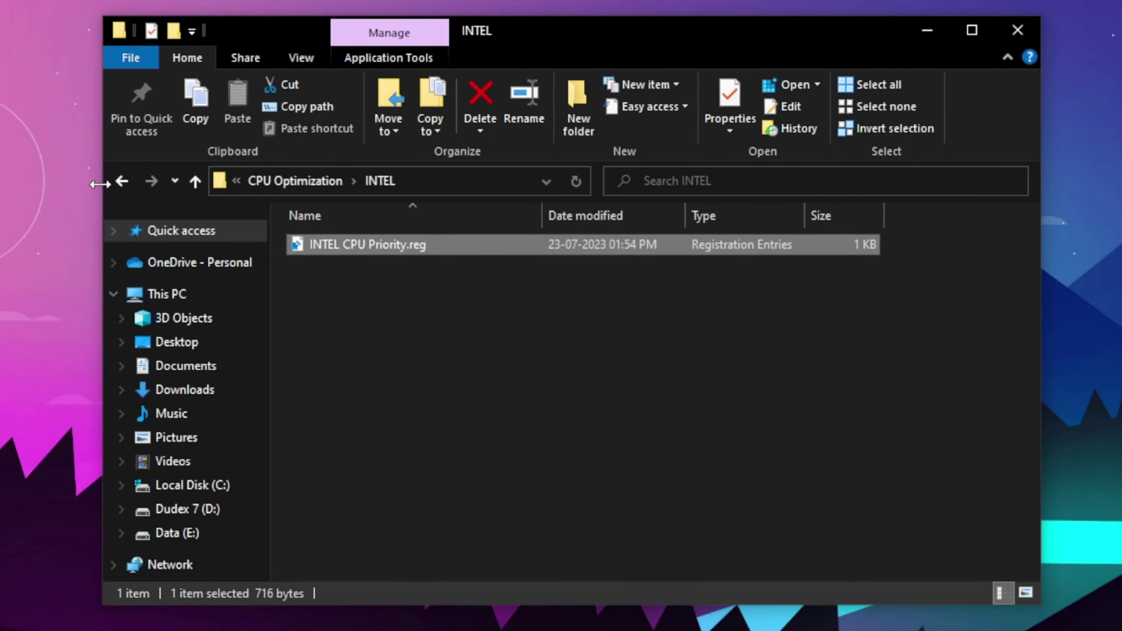
- Return to the 1. Pc Optimizations folder and run Clean Windows (script by jisil).cmd as administrator until it finishes, closing it
{"action": "left_click", "coordinate": [114, 184]}
{"action": "left_click", "coordinate": [114, 184]}
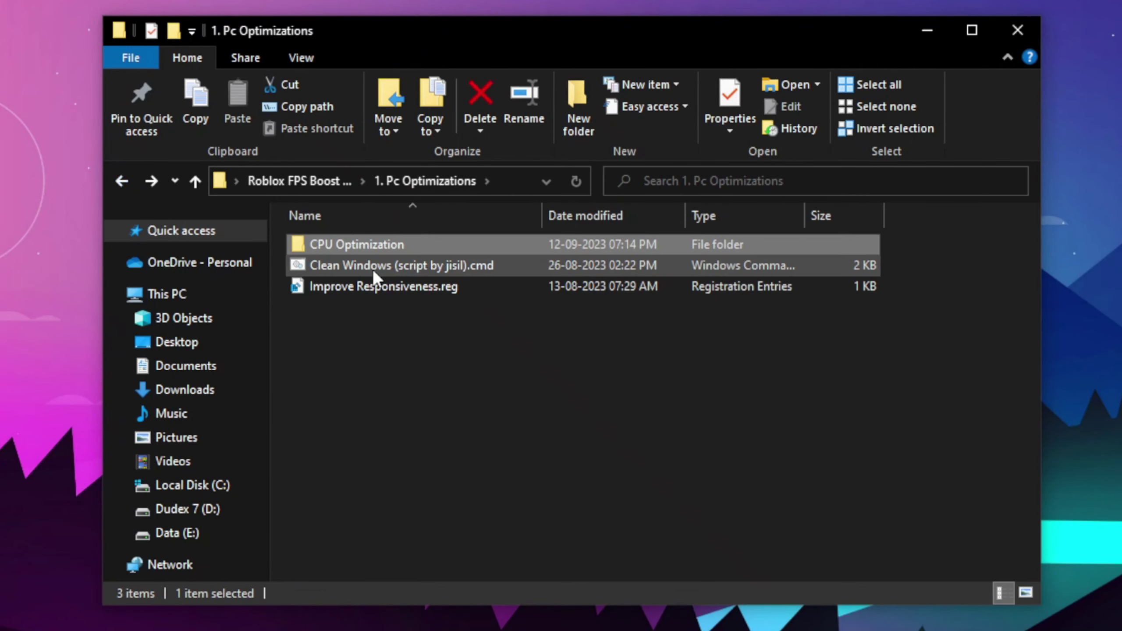
{"action": "left_click", "coordinate": [373, 268]}
{"action": "right_click", "coordinate": [372, 269]}
{"action": "left_click", "coordinate": [441, 282]}
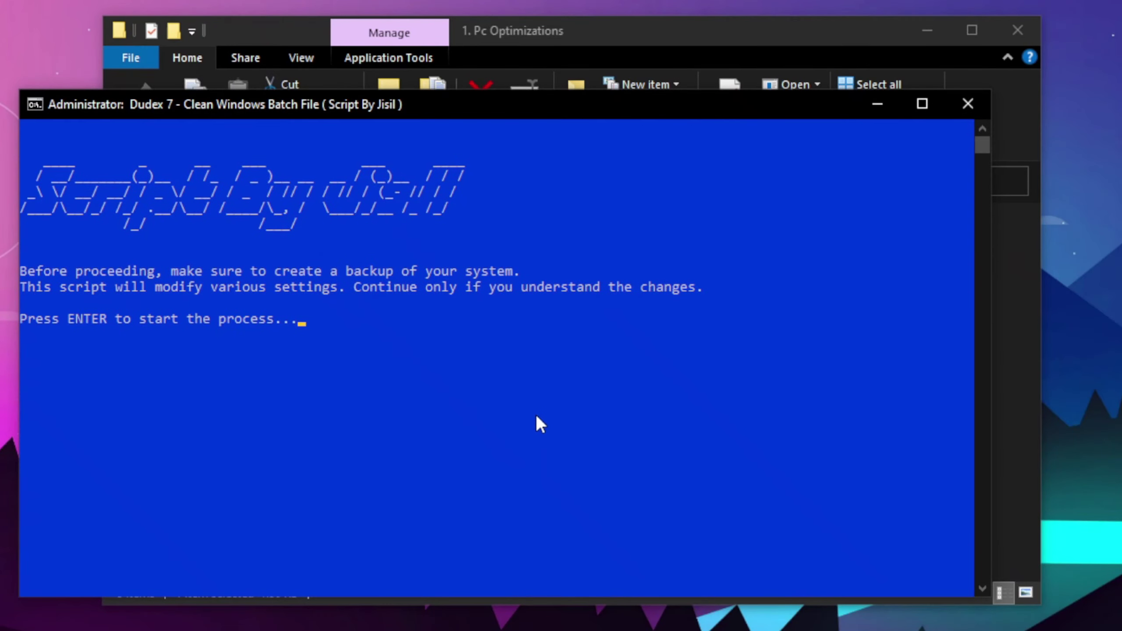
{"action": "key", "text": "Return"}
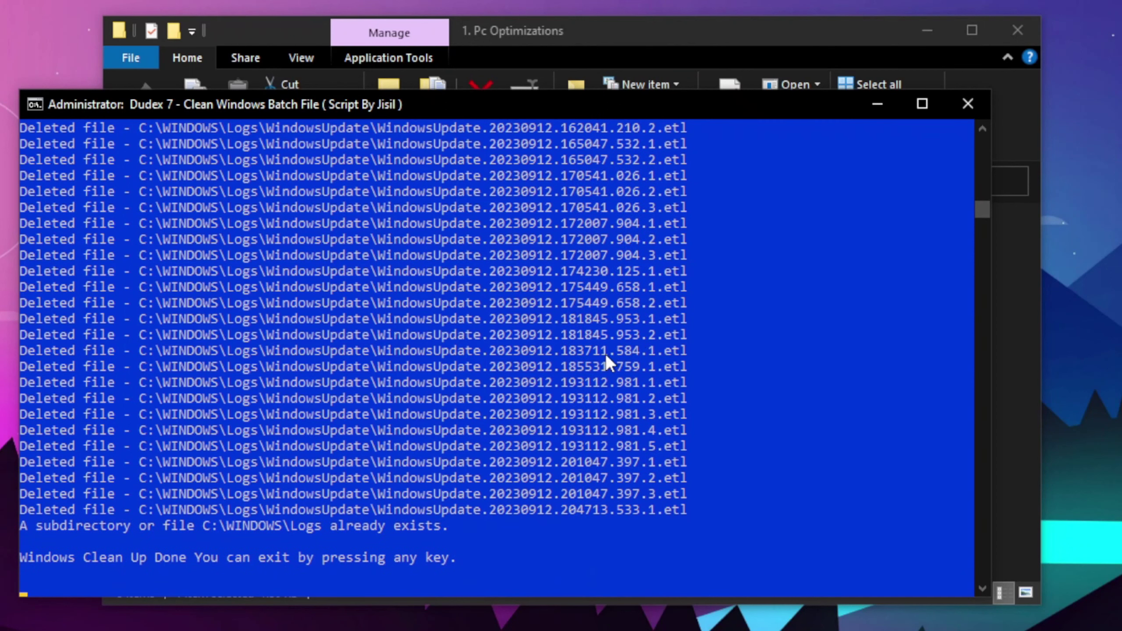
{"action": "key", "text": "Return"}
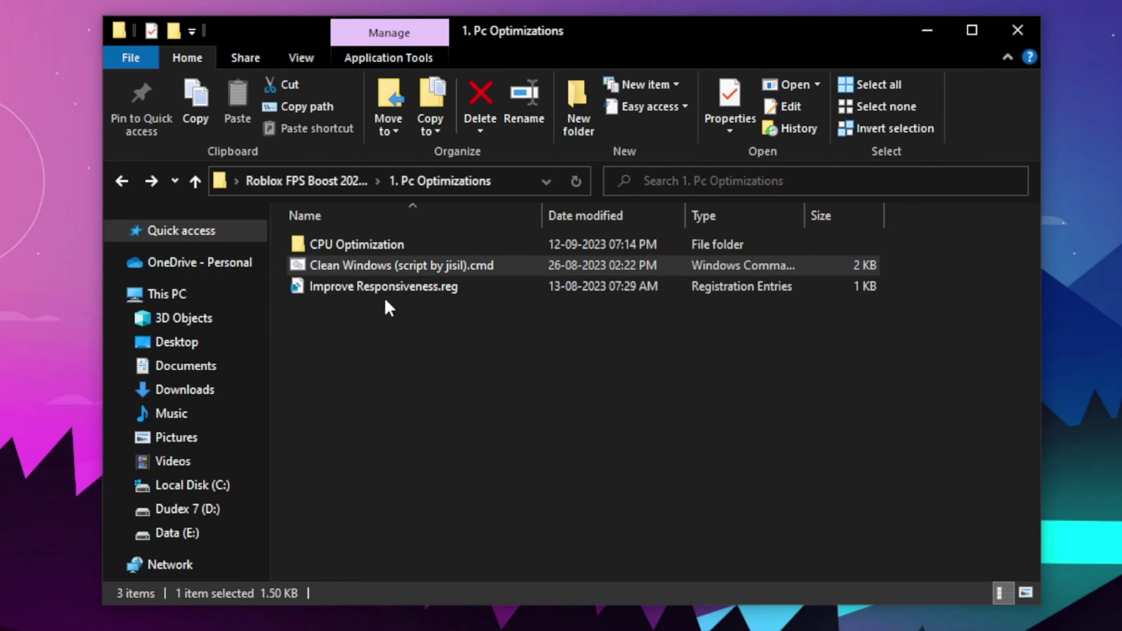
- Merge Improve Responsiveness.reg into the registry and confirm the prompts
{"action": "double_click", "coordinate": [391, 285]}
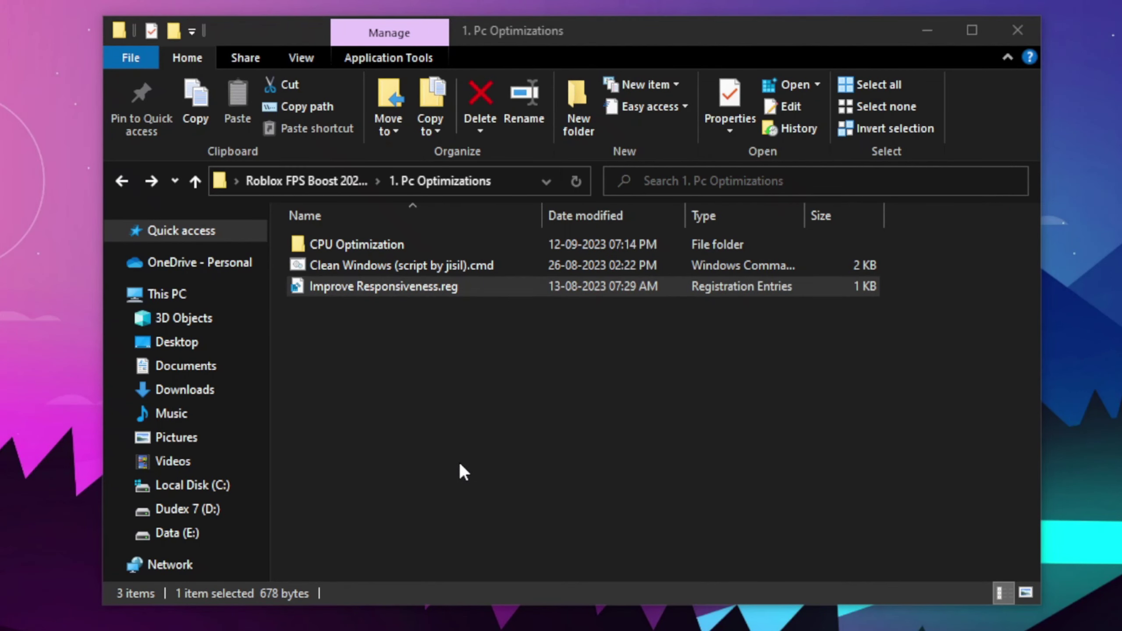
{"action": "left_click", "coordinate": [712, 359]}
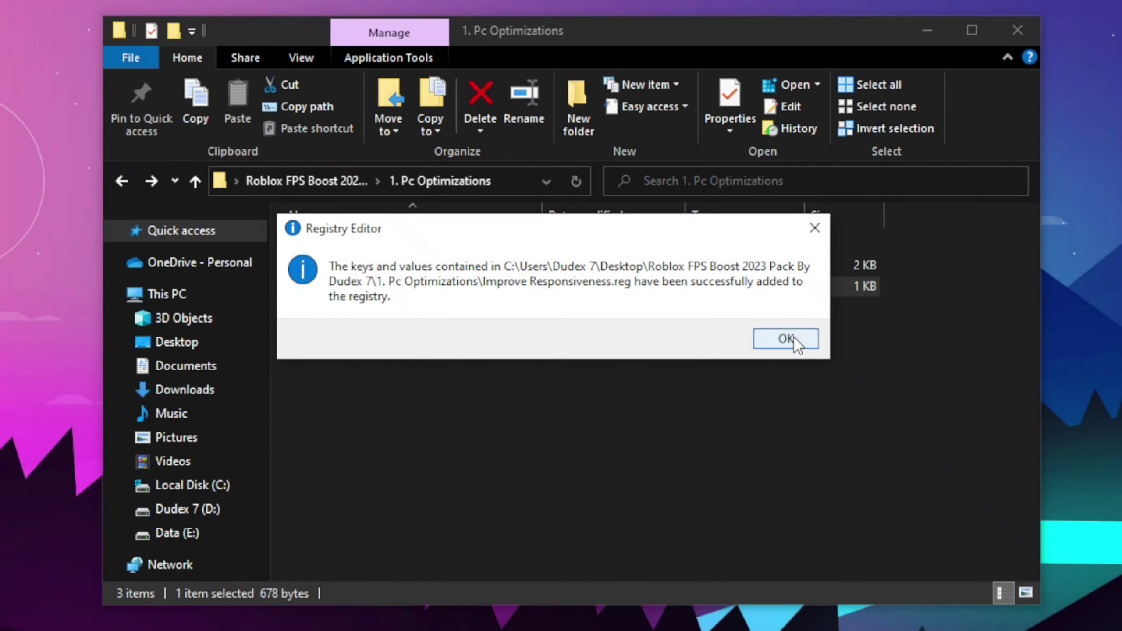
{"action": "left_click", "coordinate": [793, 340]}
- Go to the pack's 2. Ram Tweaks folder and merge 12 GB.reg into the registry, confirming the prompts
{"action": "left_click", "coordinate": [126, 182]}
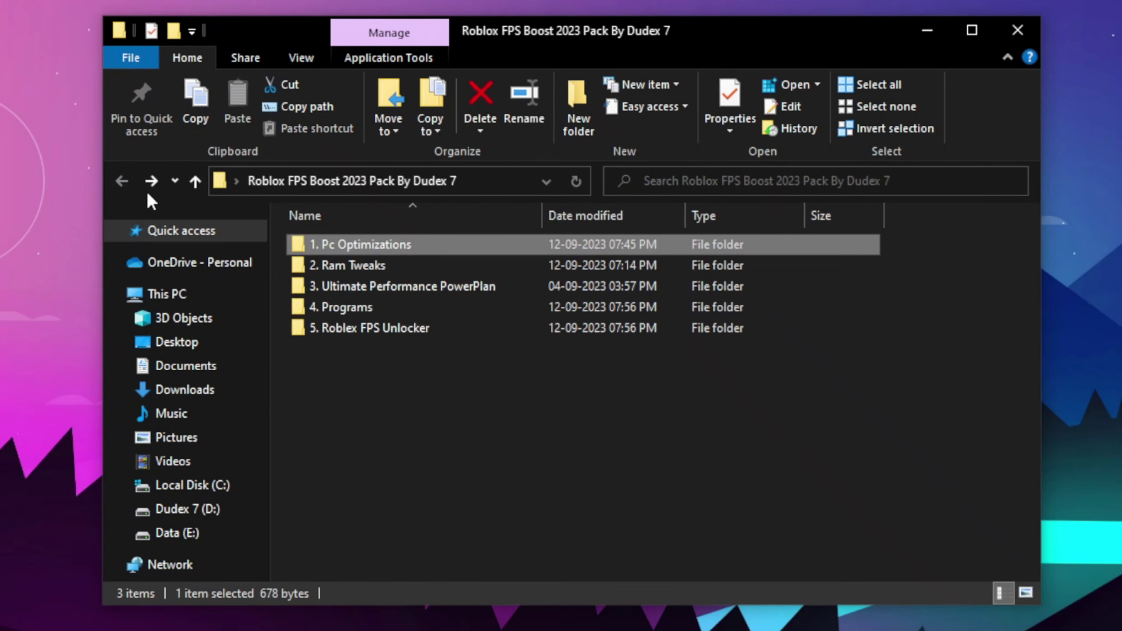
{"action": "double_click", "coordinate": [346, 254]}
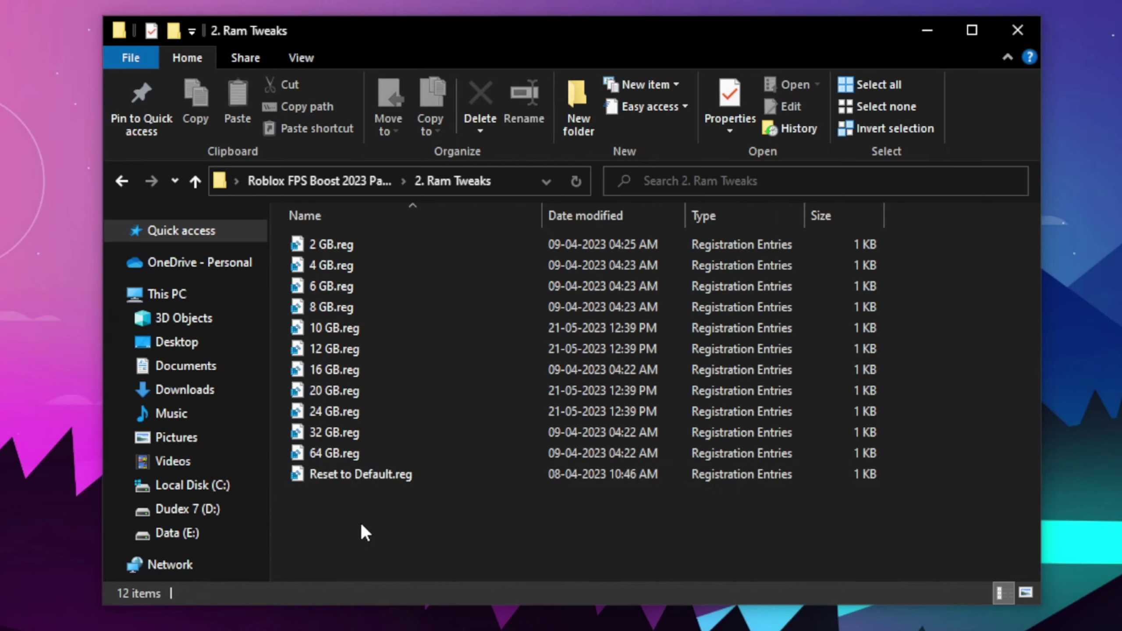
{"action": "left_click_drag", "start_coordinate": [361, 523], "coordinate": [379, 212]}
{"action": "left_click", "coordinate": [313, 544]}
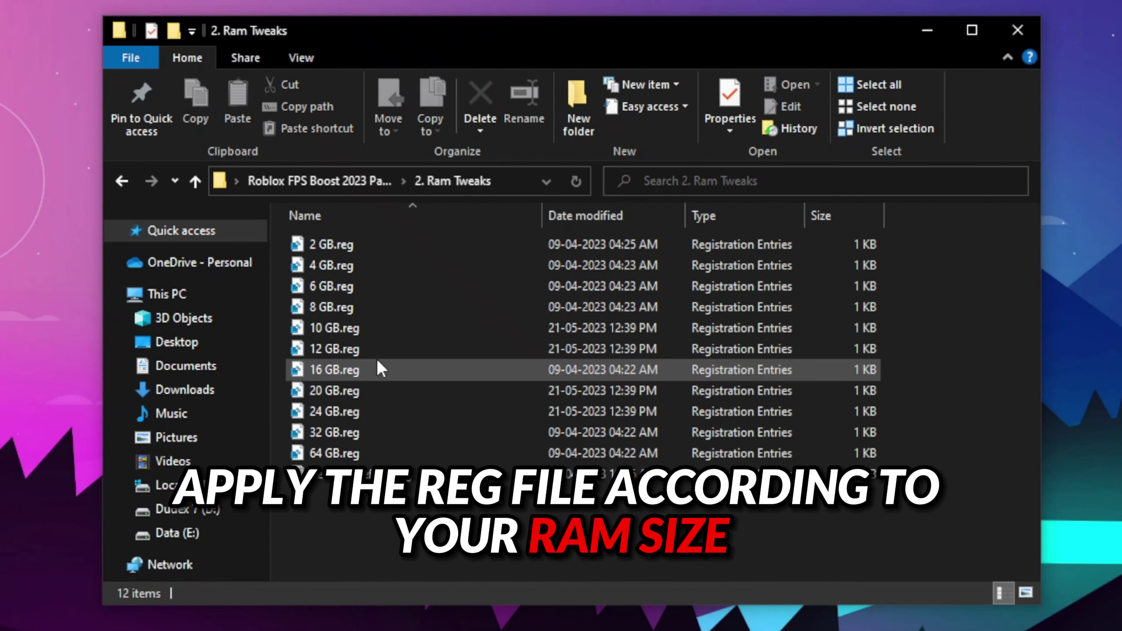
{"action": "double_click", "coordinate": [380, 346]}
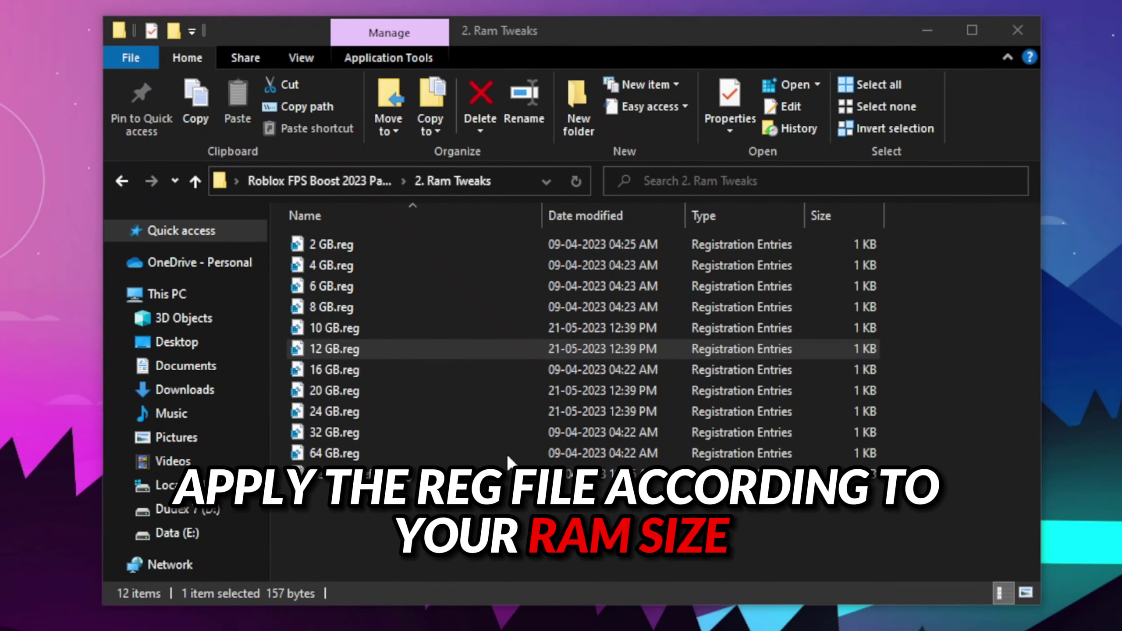
{"action": "left_click", "coordinate": [715, 361]}
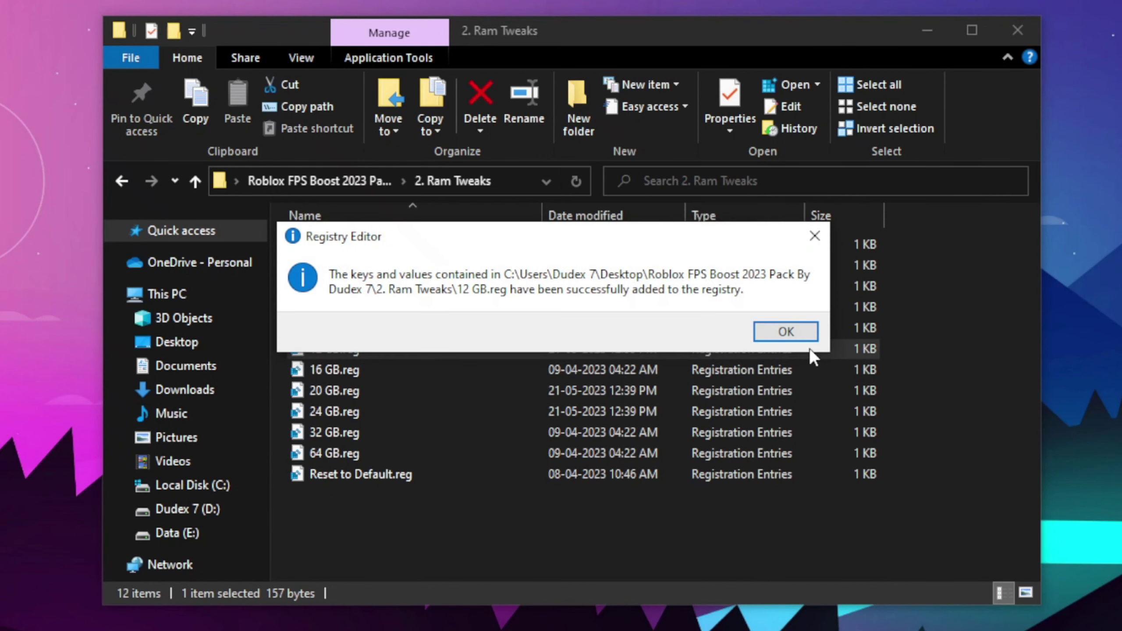
{"action": "left_click", "coordinate": [798, 338]}
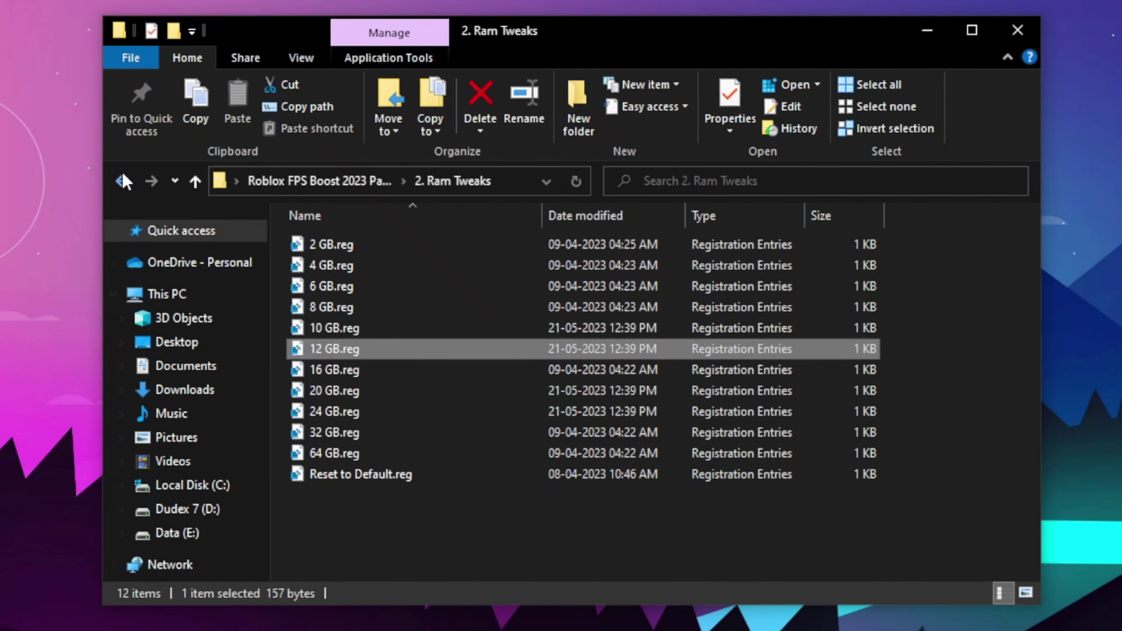
- Go to the 3. Ultimate Performance PowerPlan folder and run Add Power Plan.bat through to the end
{"action": "left_click", "coordinate": [123, 178]}
{"action": "double_click", "coordinate": [329, 291]}
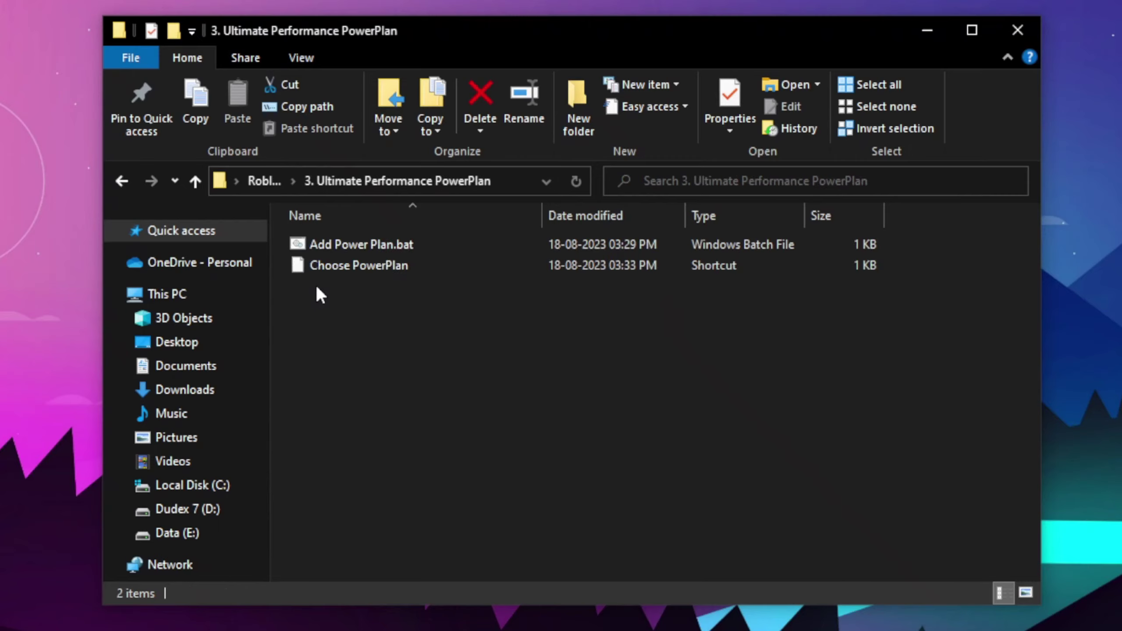
{"action": "double_click", "coordinate": [348, 246]}
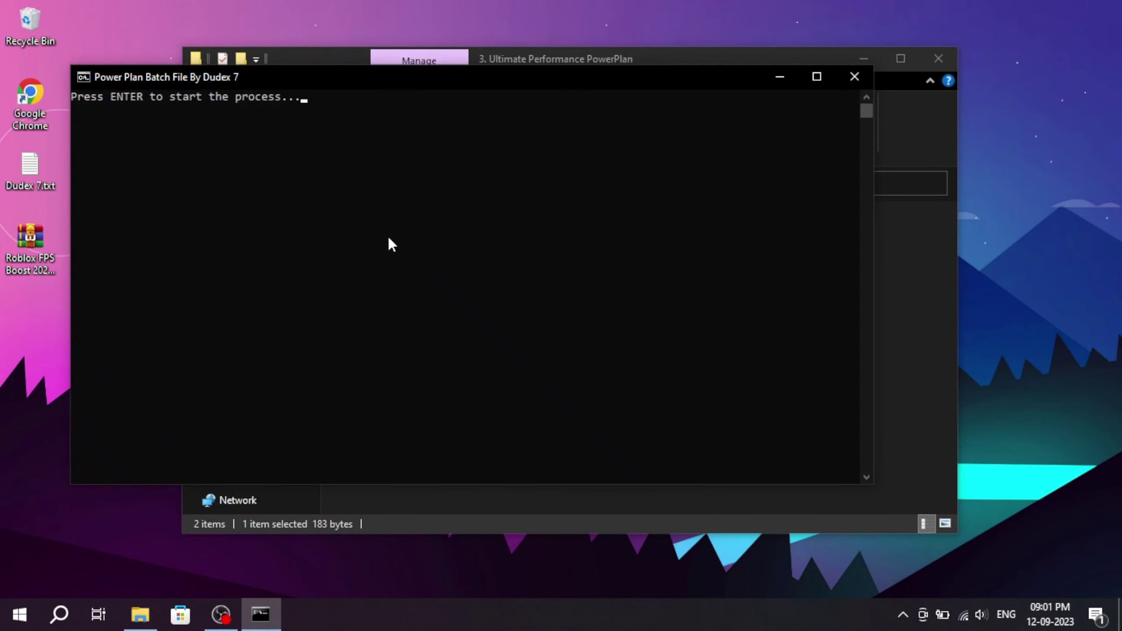
{"action": "key", "text": "Return"}
{"action": "key", "text": "Return"}
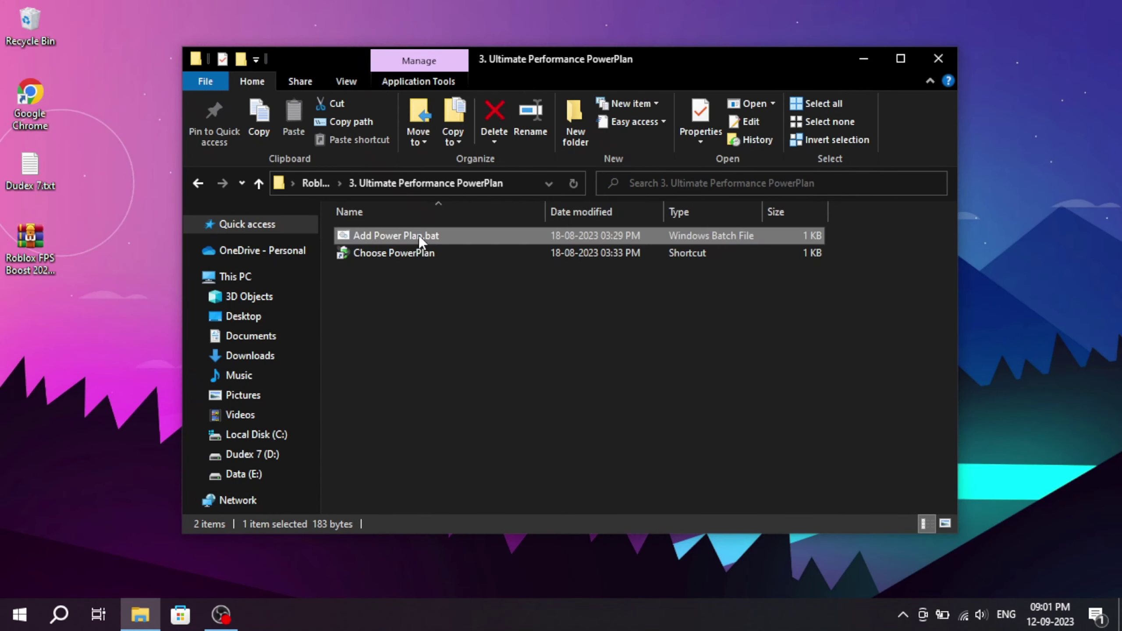
- Open the Choose PowerPlan shortcut, make sure Ultimate Performance is the selected plan, and close Power Options
{"action": "left_click", "coordinate": [407, 255]}
{"action": "double_click", "coordinate": [406, 255]}
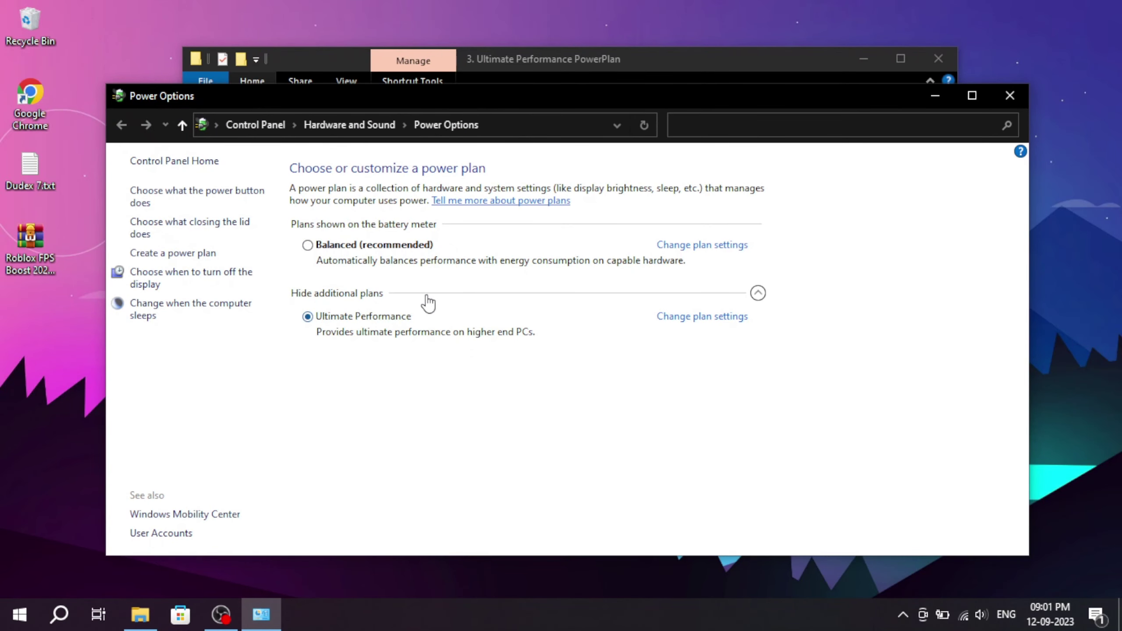
{"action": "left_click", "coordinate": [1010, 95]}
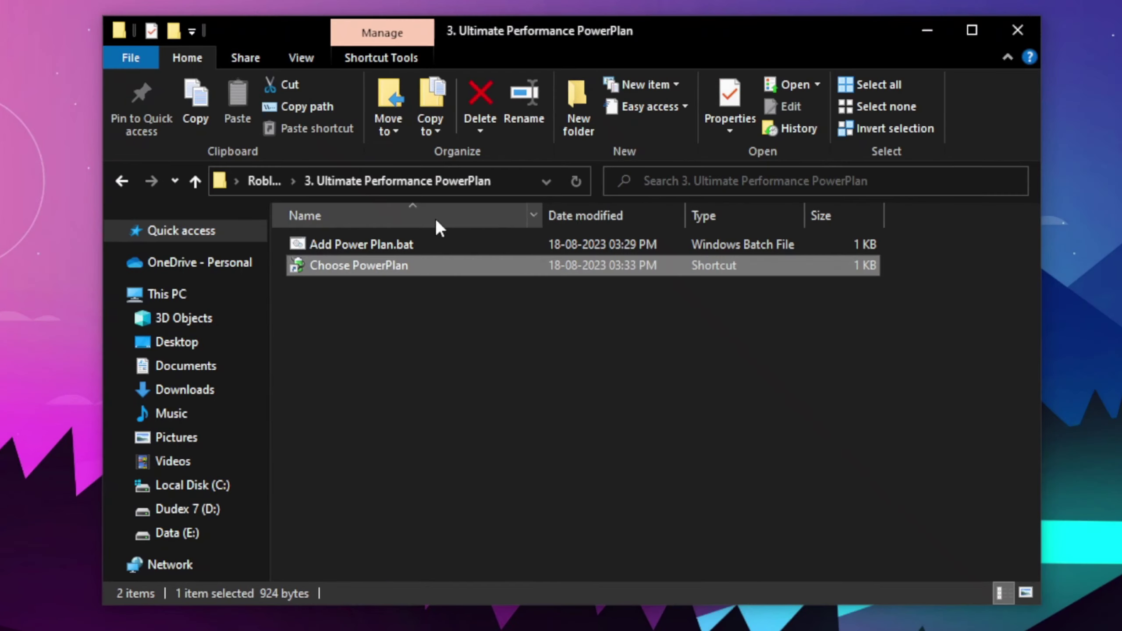
- Go to 4. Programs, ISLC v1.0.2.8 and launch Intelligent standby list cleaner ISLC.exe
{"action": "left_click", "coordinate": [123, 181]}
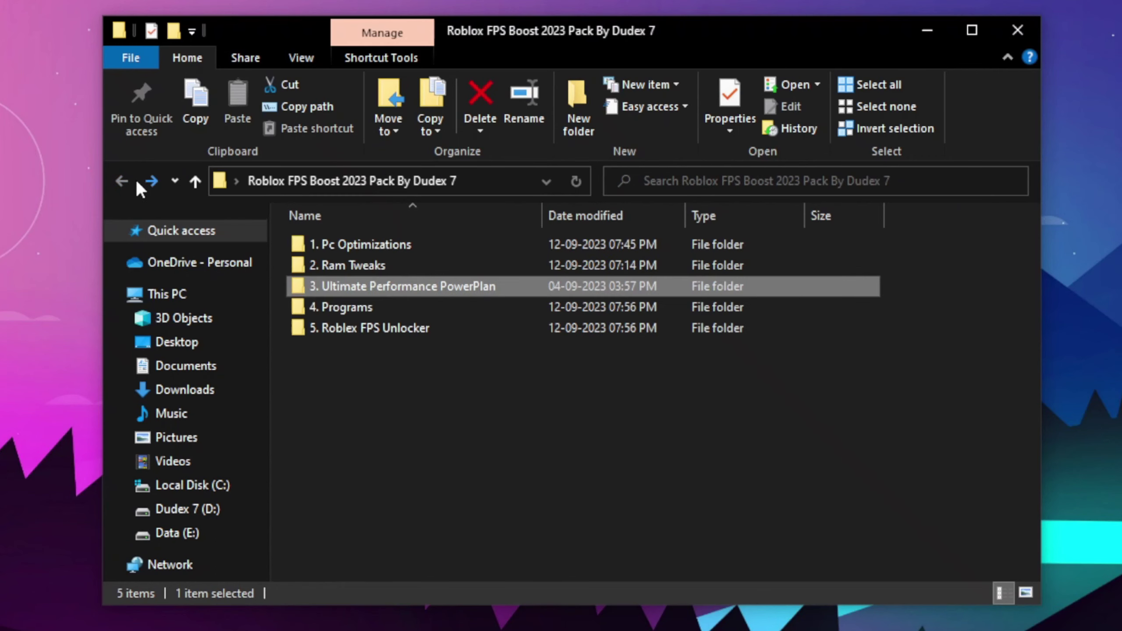
{"action": "double_click", "coordinate": [350, 301]}
{"action": "left_click", "coordinate": [340, 244]}
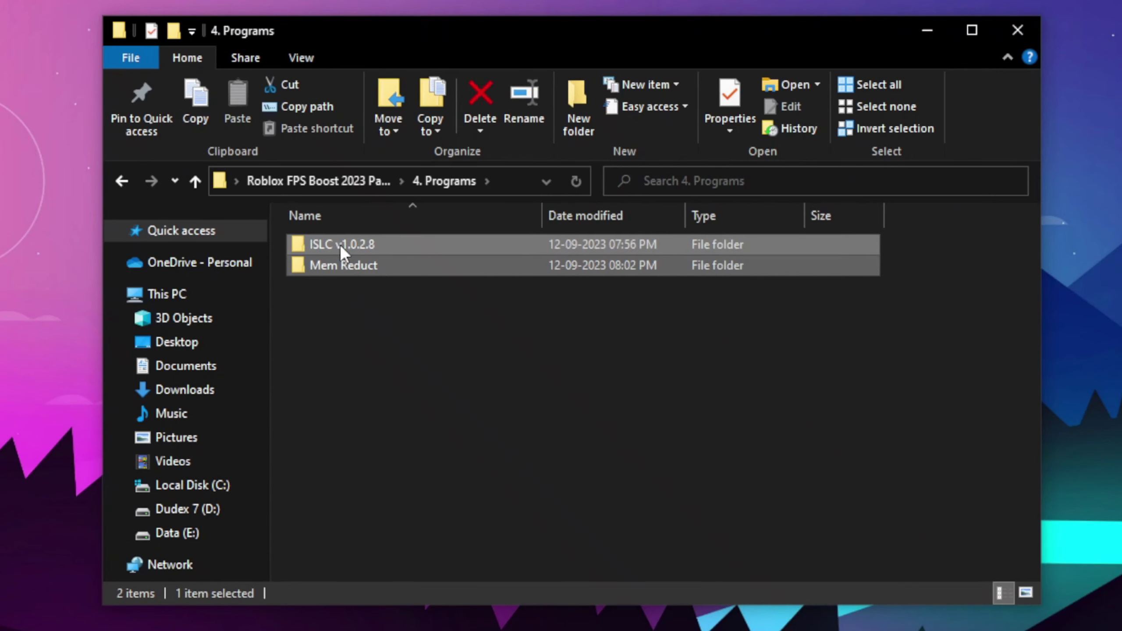
{"action": "left_click", "coordinate": [335, 308]}
{"action": "double_click", "coordinate": [375, 246]}
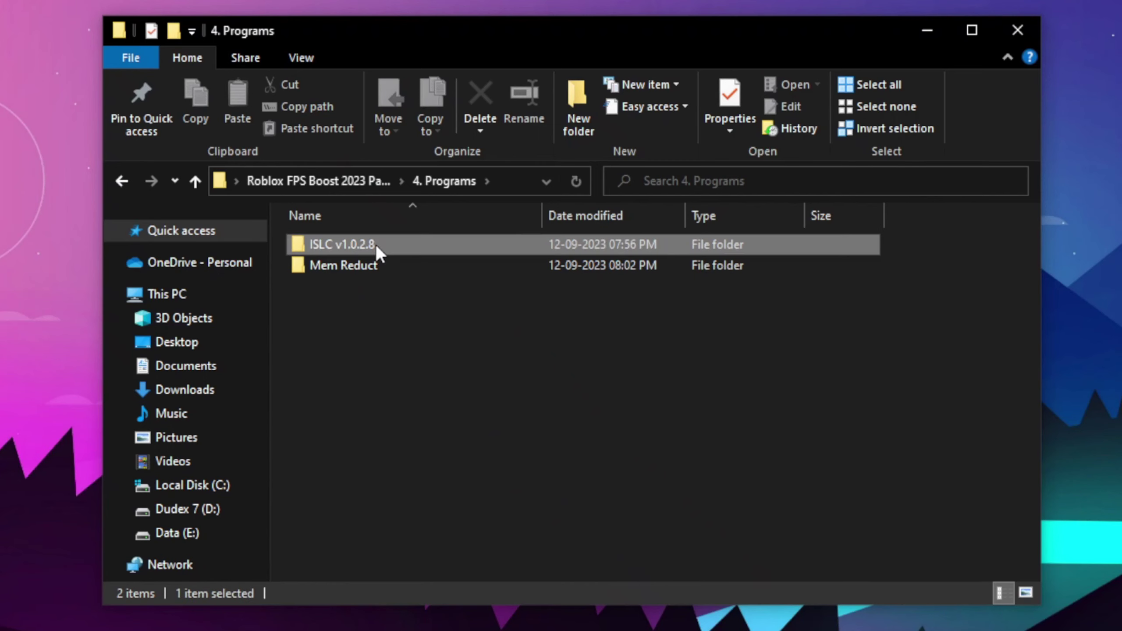
{"action": "double_click", "coordinate": [425, 247]}
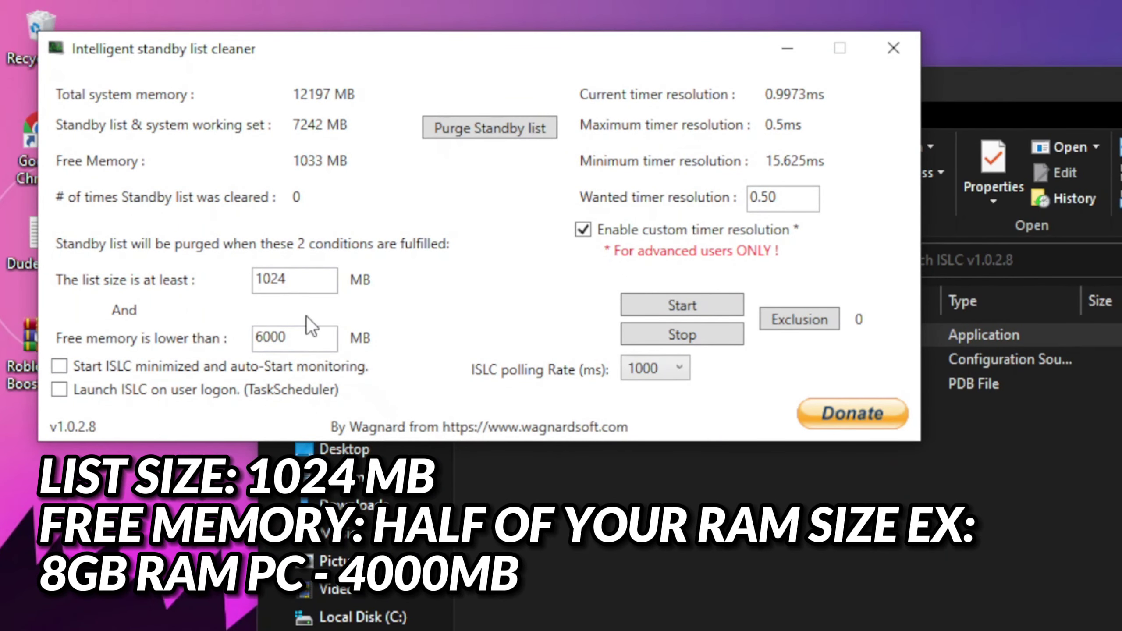
- Set the standby list purge condition for free memory to lower than 6000 MB
{"action": "left_click_drag", "start_coordinate": [330, 347], "coordinate": [163, 354]}
{"action": "key", "text": "BackSpace"}
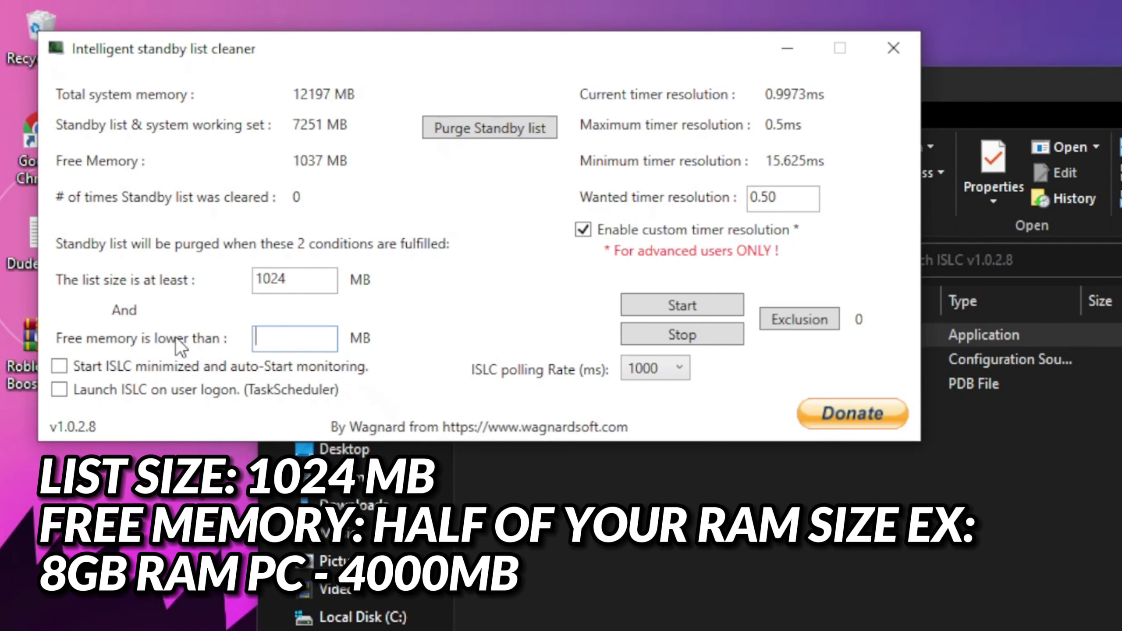
{"action": "type", "text": "6000"}
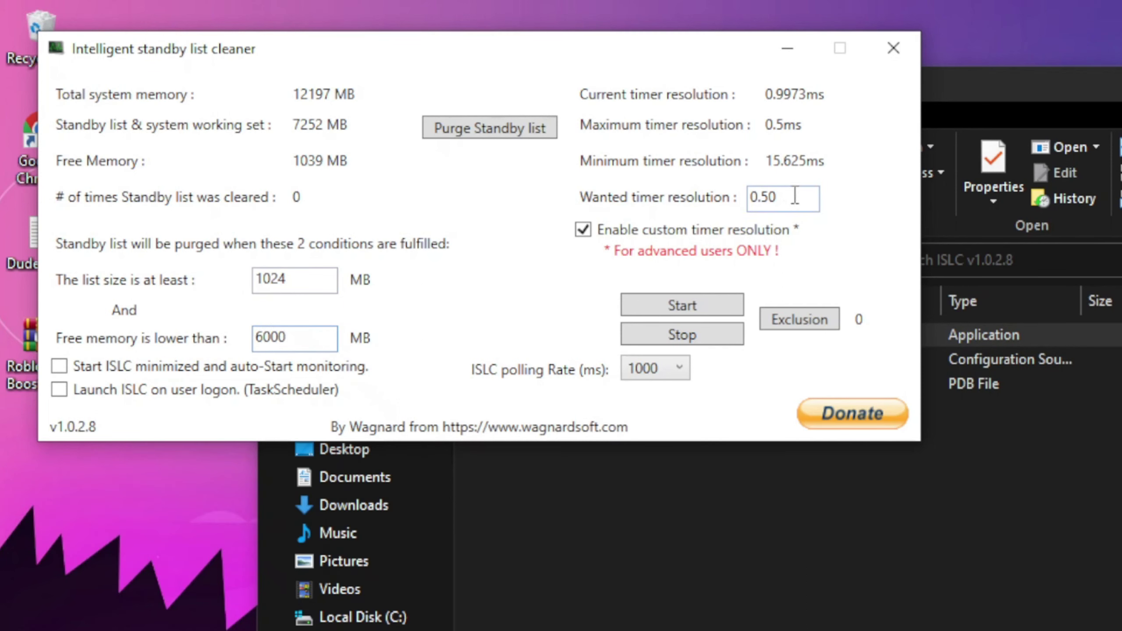
- Set the wanted timer resolution to 0.50, removing the extra digits after it
{"action": "left_click_drag", "start_coordinate": [795, 195], "coordinate": [700, 203]}
{"action": "key", "text": "BackSpace"}
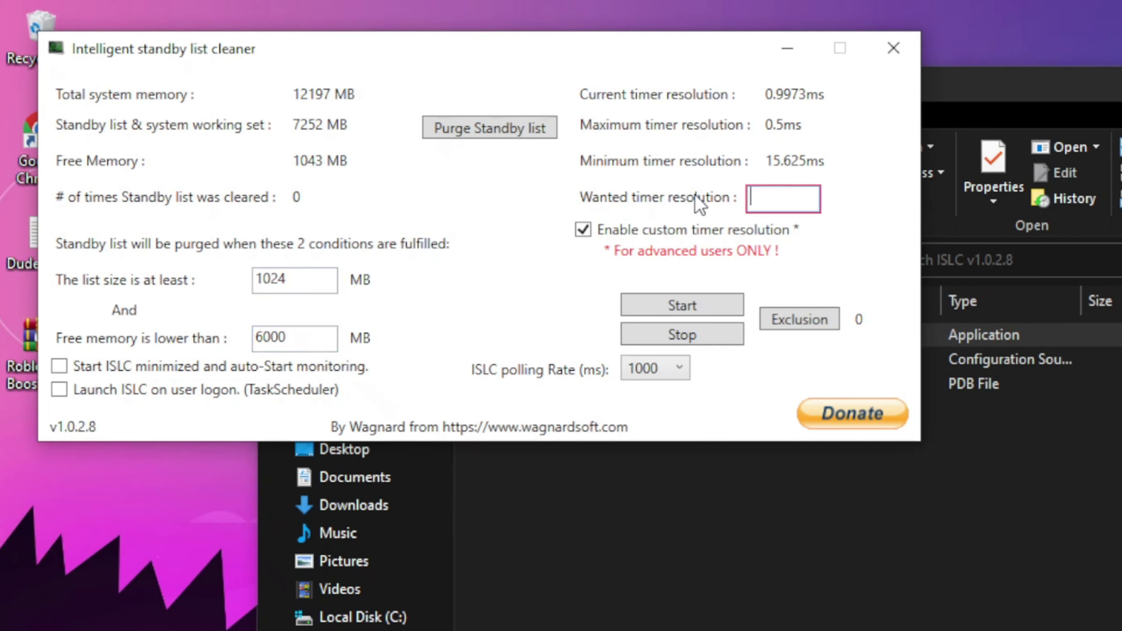
{"action": "type", "text": "0"}
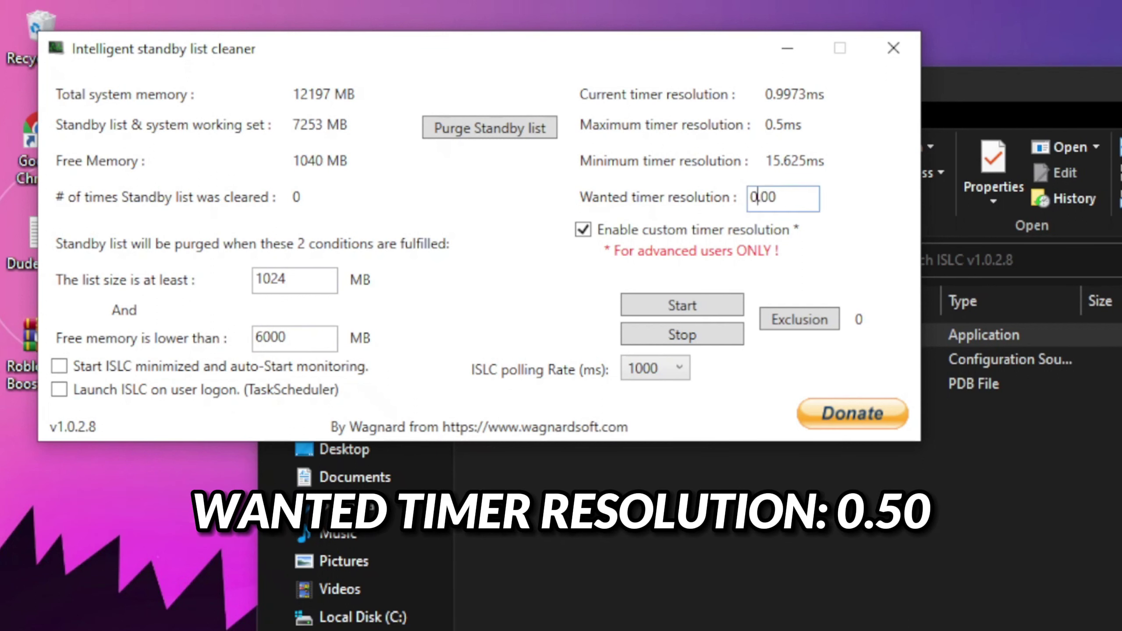
{"action": "type", "text": ".50"}
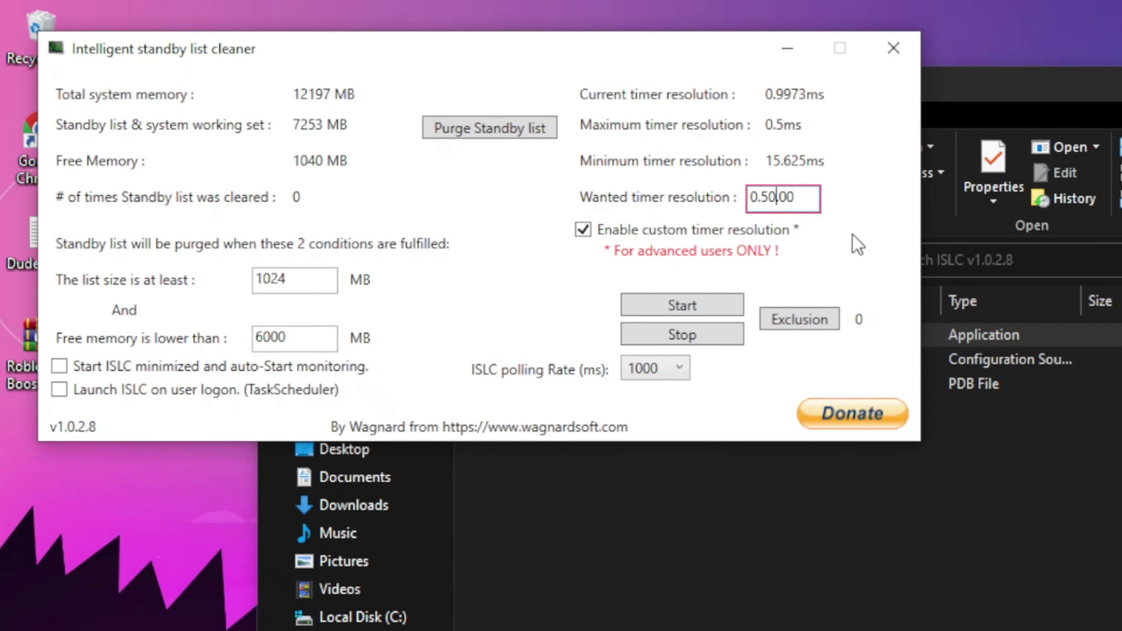
{"action": "type", "text": "."}
{"action": "left_click_drag", "start_coordinate": [813, 199], "coordinate": [786, 198]}
{"action": "key", "text": "BackSpace"}
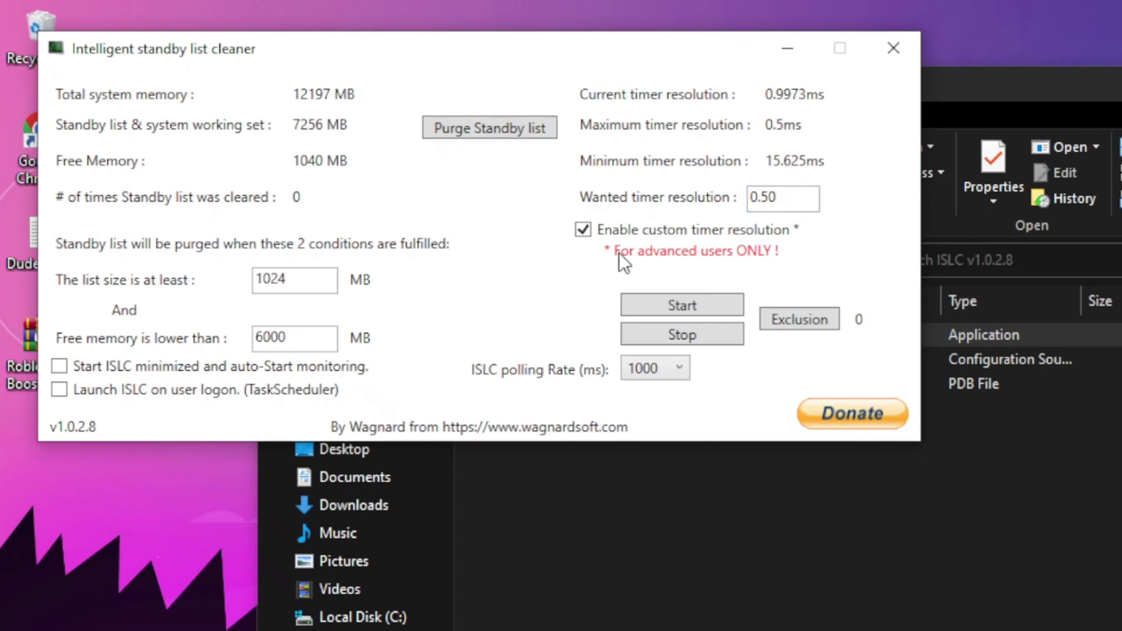
- Switch the ISLC polling rate to 500 ms and set it back to 1000 ms
{"action": "left_click", "coordinate": [677, 375]}
{"action": "left_click", "coordinate": [671, 418]}
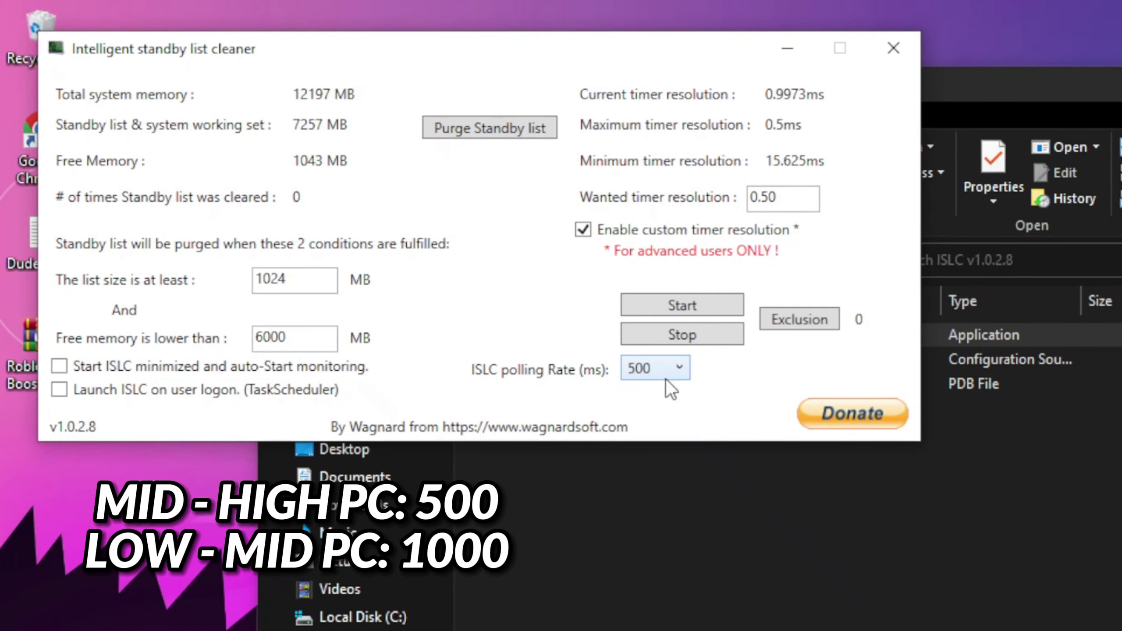
{"action": "left_click", "coordinate": [667, 374]}
{"action": "left_click", "coordinate": [659, 440]}
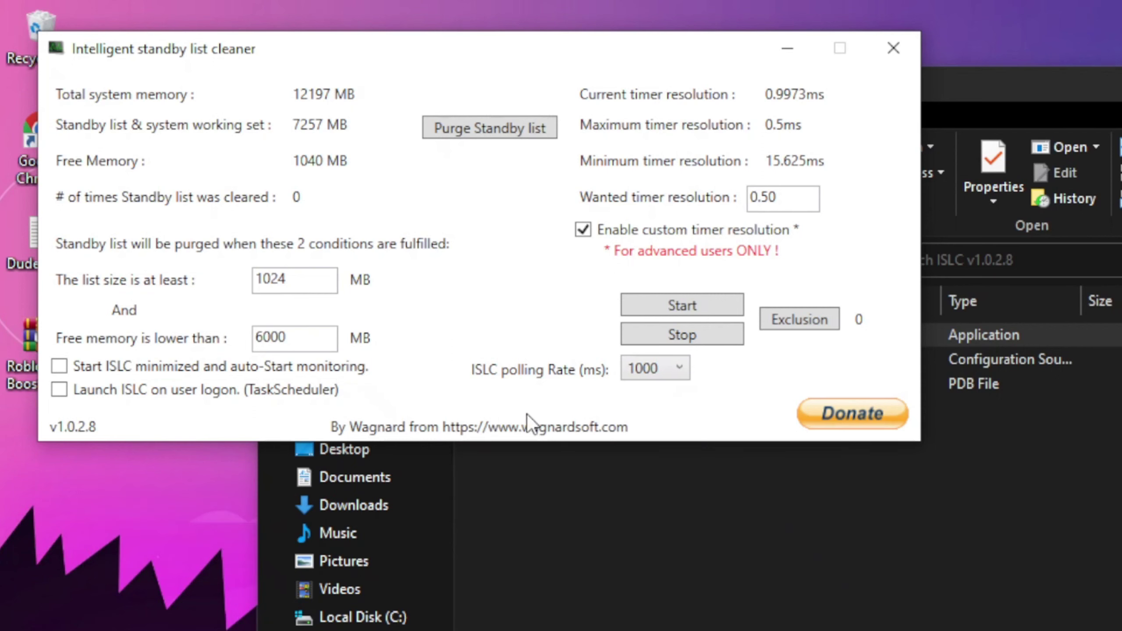
- Enable ISLC's minimized auto-start monitoring and launch on user logon, start the monitoring, and minimize the window
{"action": "left_click", "coordinate": [58, 362]}
{"action": "left_click", "coordinate": [59, 390]}
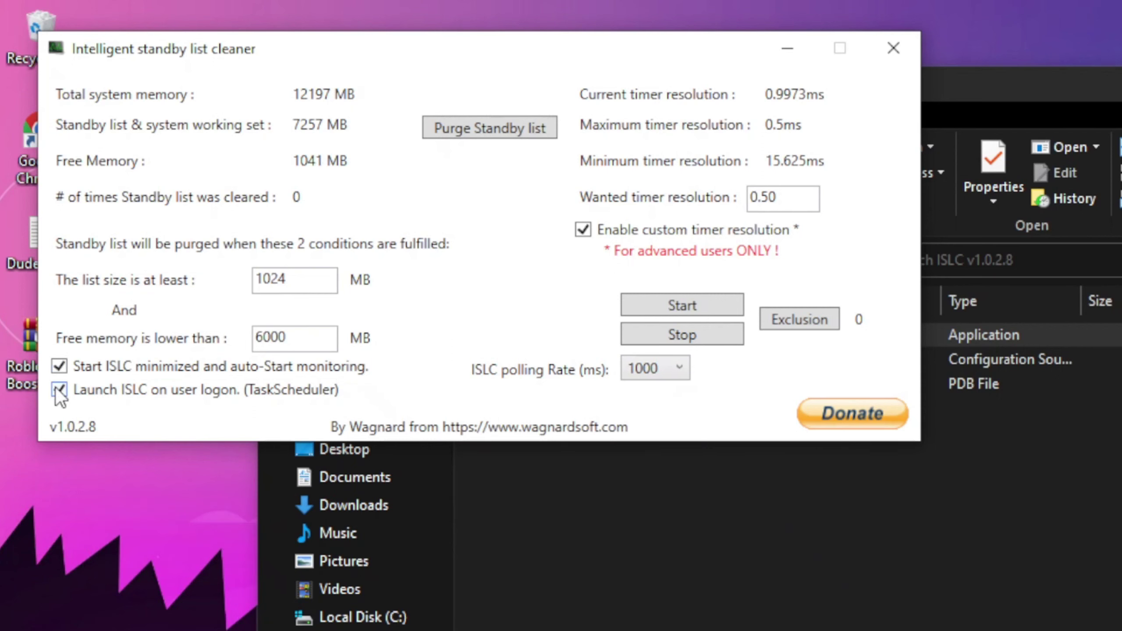
{"action": "left_click", "coordinate": [712, 304]}
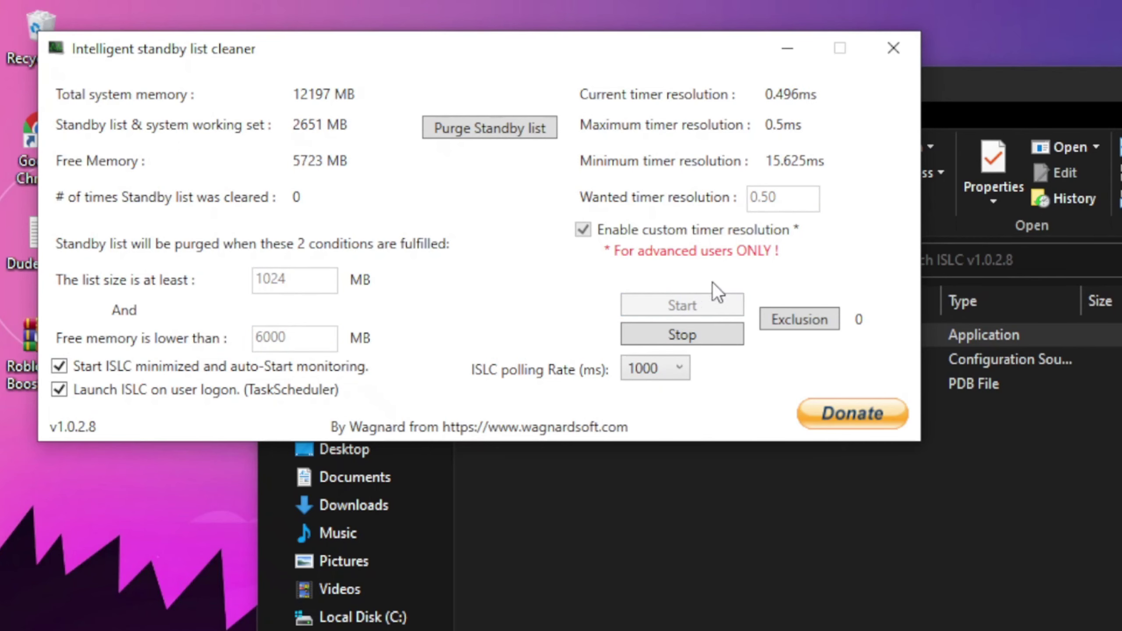
{"action": "left_click", "coordinate": [793, 51]}
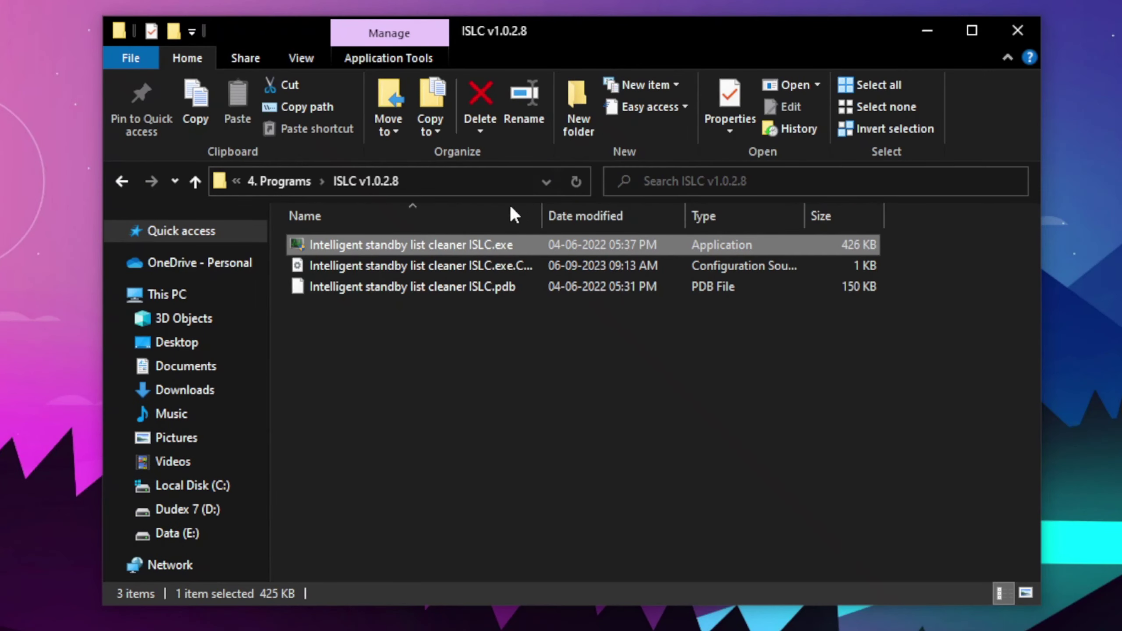
- Return to 4. Programs, open the Mem Reduct folder and select memreduct-3.4-setup.exe
{"action": "left_click", "coordinate": [122, 179]}
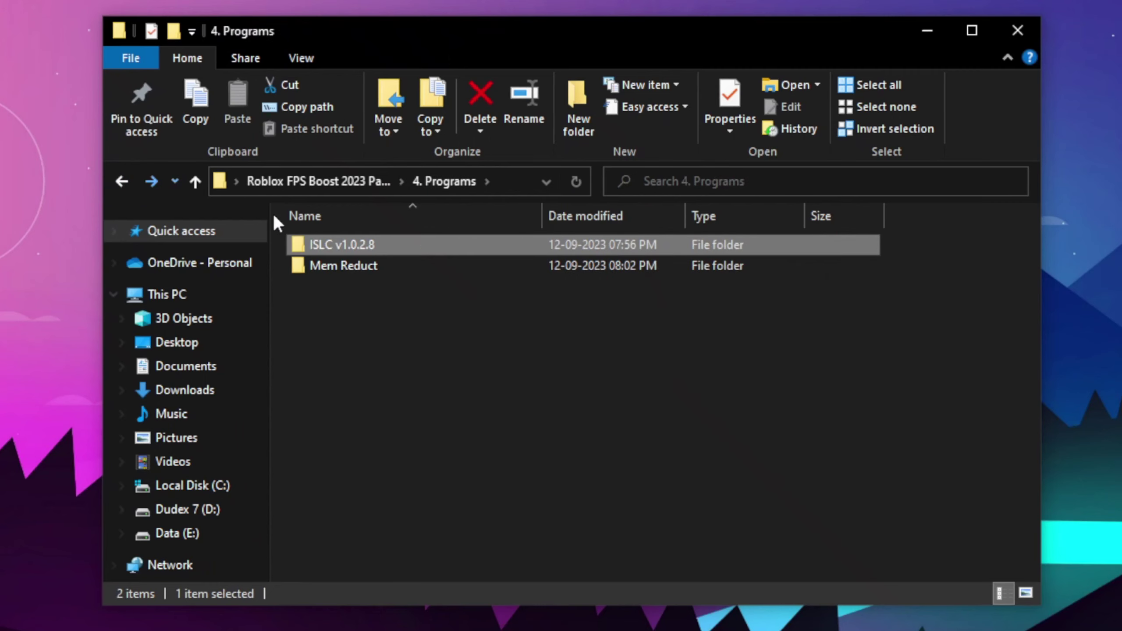
{"action": "double_click", "coordinate": [324, 262]}
{"action": "left_click", "coordinate": [346, 245]}
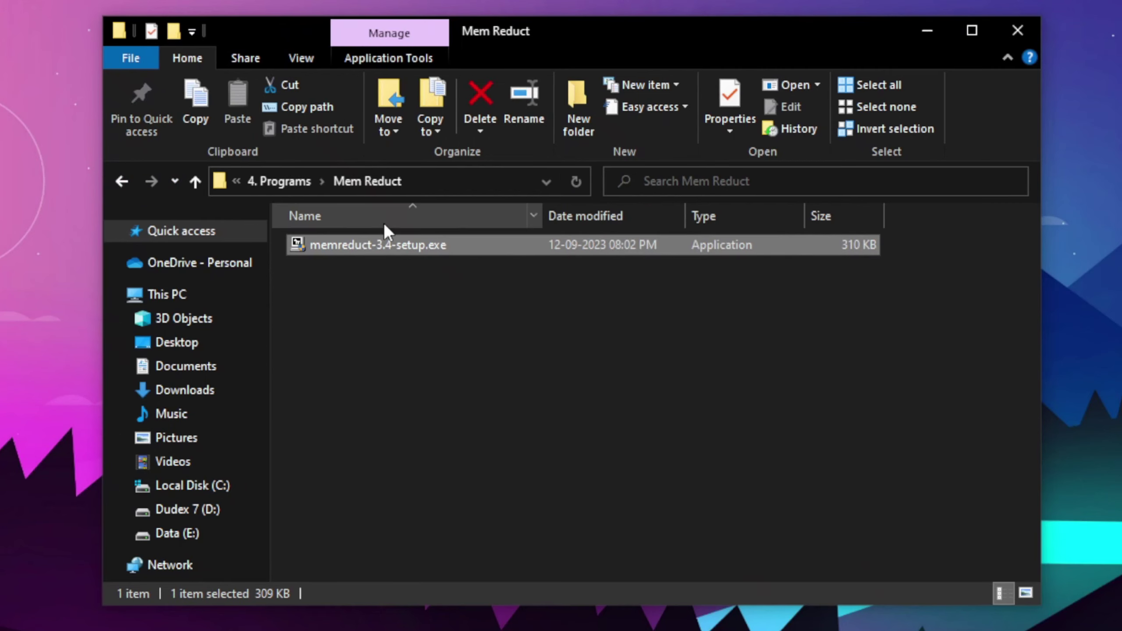
- Search Windows for "mem" and launch the Mem Reduct app
{"action": "key", "text": "super"}
{"action": "type", "text": "mem"}
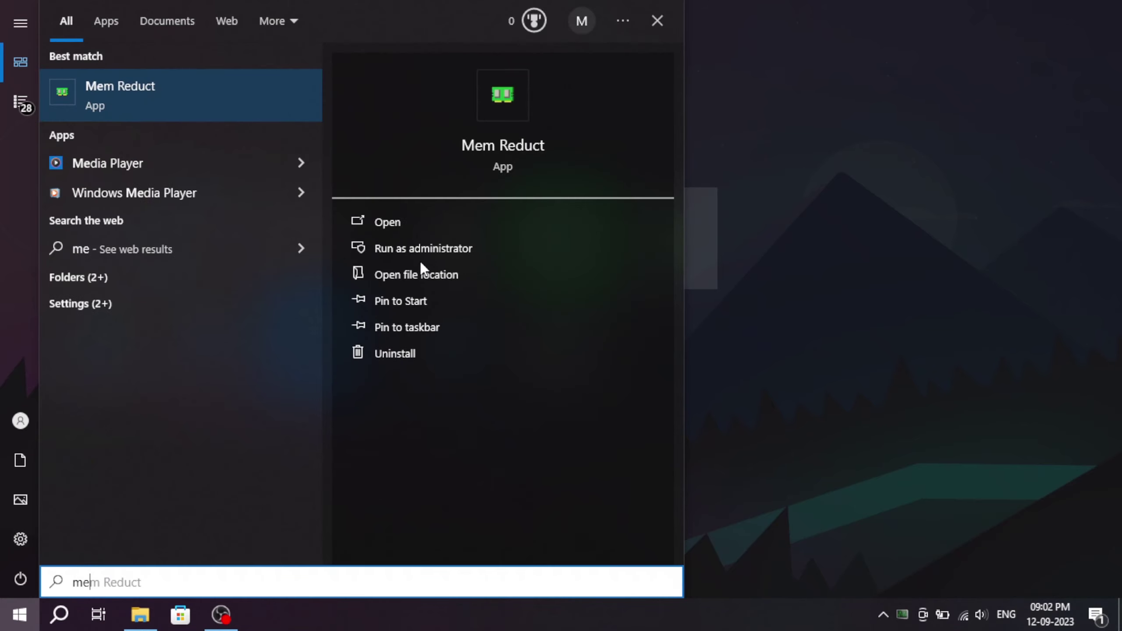
{"action": "left_click", "coordinate": [181, 102]}
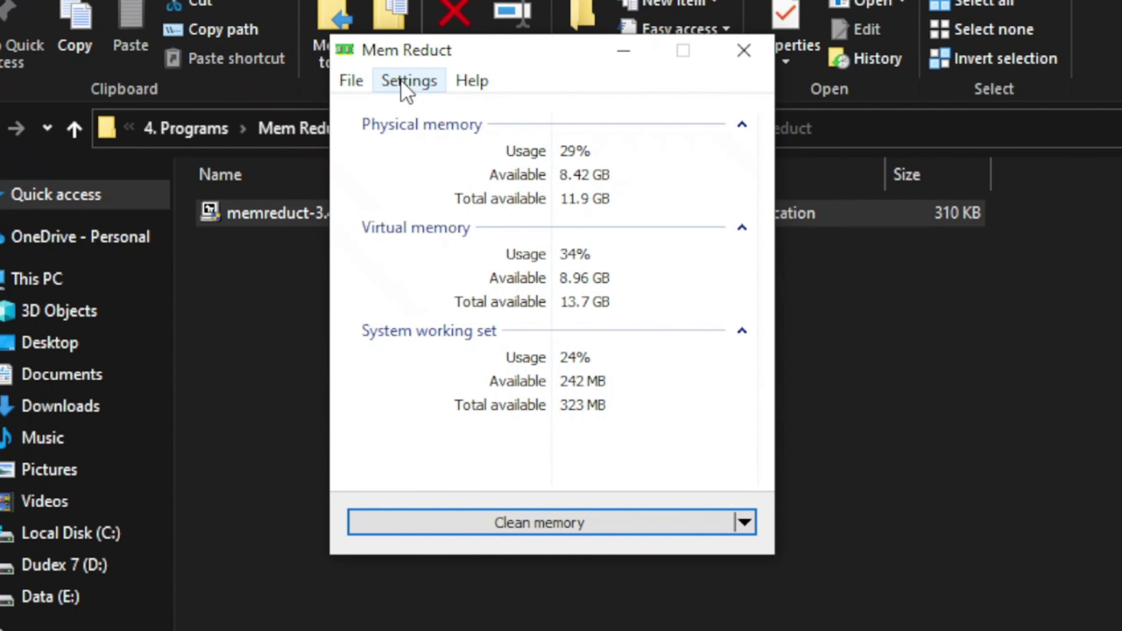
- Open Mem Reduct's general settings and enable Load on system startup and Start minimized
{"action": "left_click", "coordinate": [365, 84]}
{"action": "left_click", "coordinate": [384, 111]}
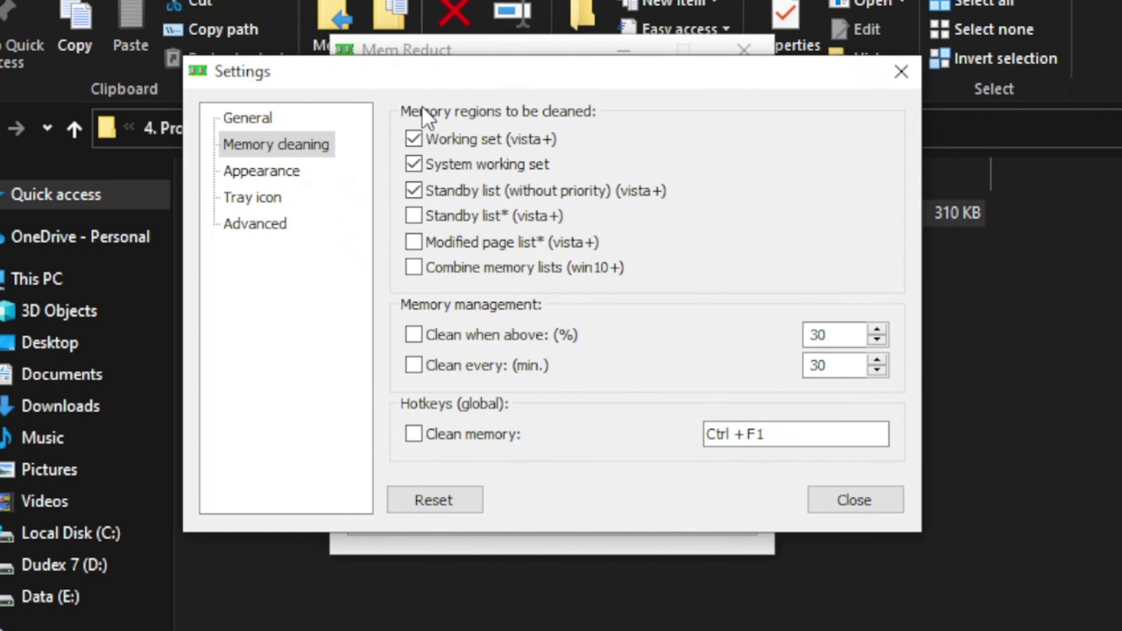
{"action": "left_click", "coordinate": [269, 120]}
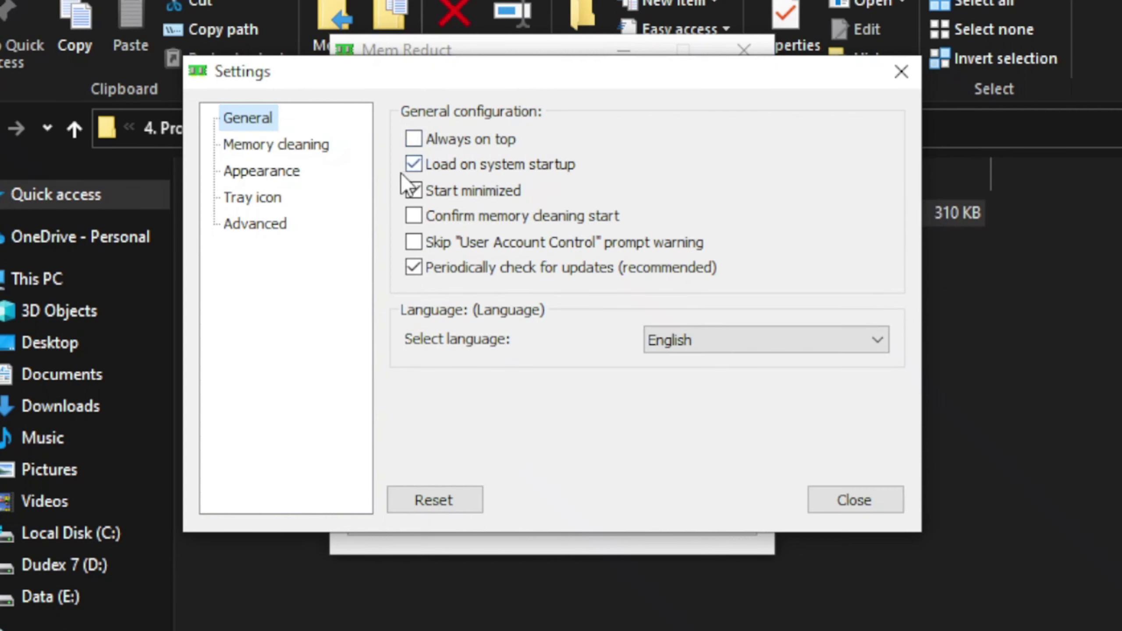
{"action": "left_click", "coordinate": [415, 165]}
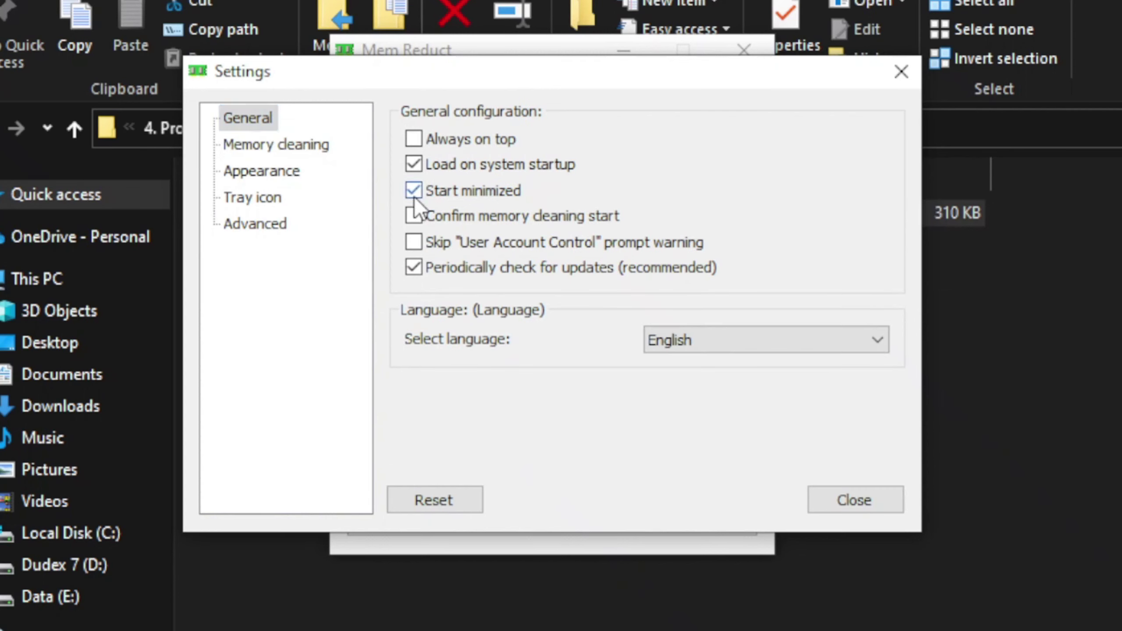
- Set Mem Reduct's Clean when above threshold to 85% in the memory cleaning settings
{"action": "left_click", "coordinate": [270, 146]}
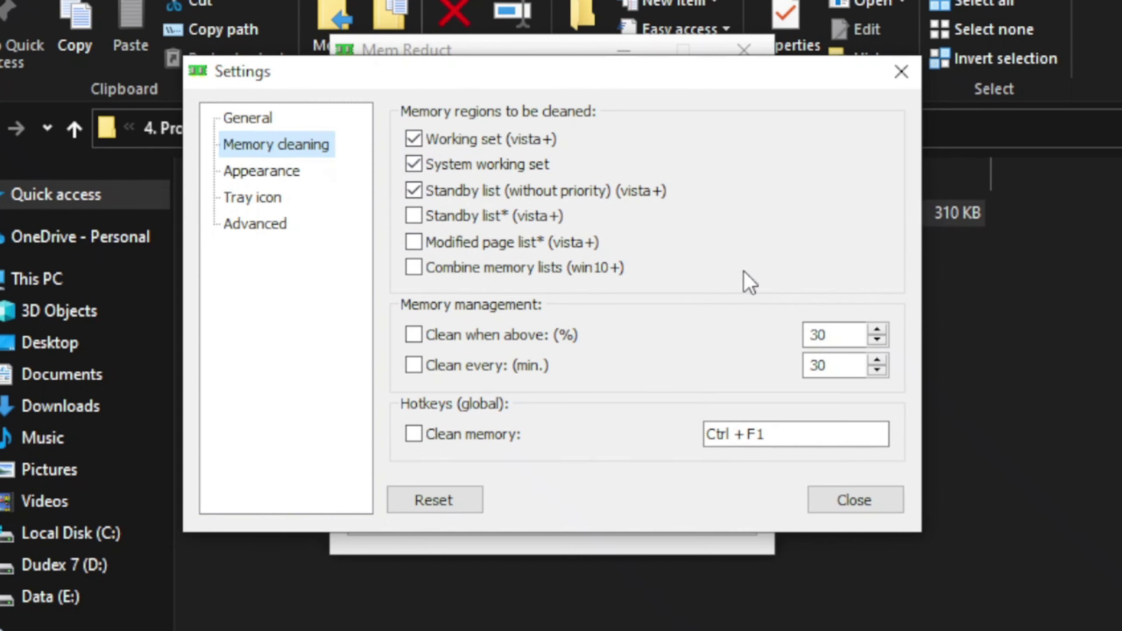
{"action": "left_click", "coordinate": [850, 334]}
{"action": "key", "text": "BackSpace"}
{"action": "key", "text": "BackSpace"}
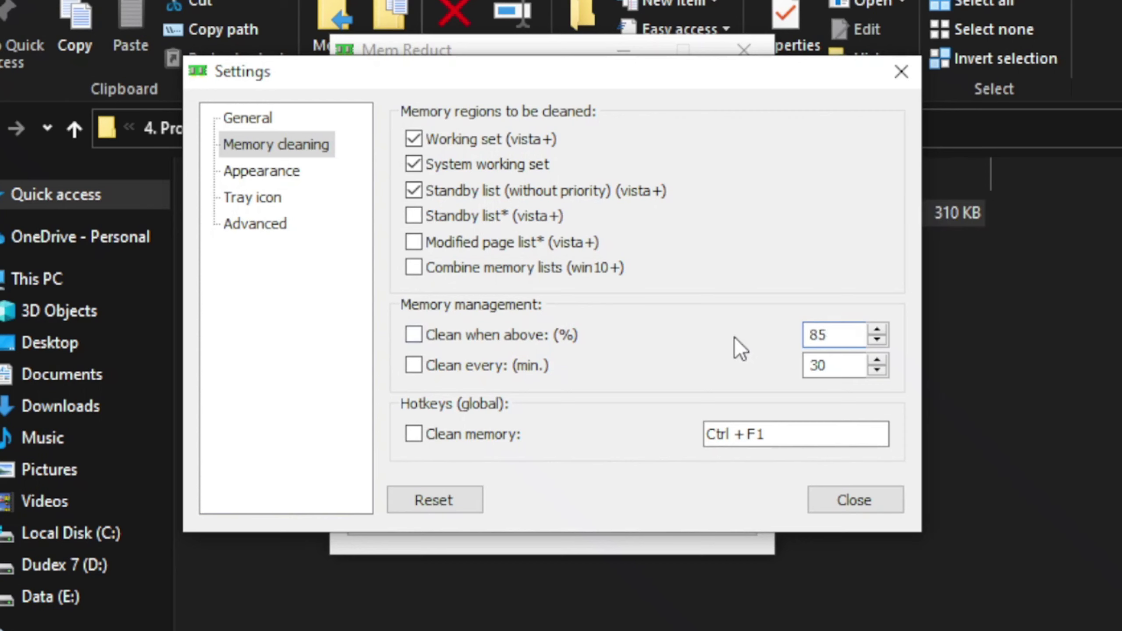
- Close the Mem Reduct settings, clean the memory, and close the Mem Reduct window
{"action": "left_click", "coordinate": [246, 118]}
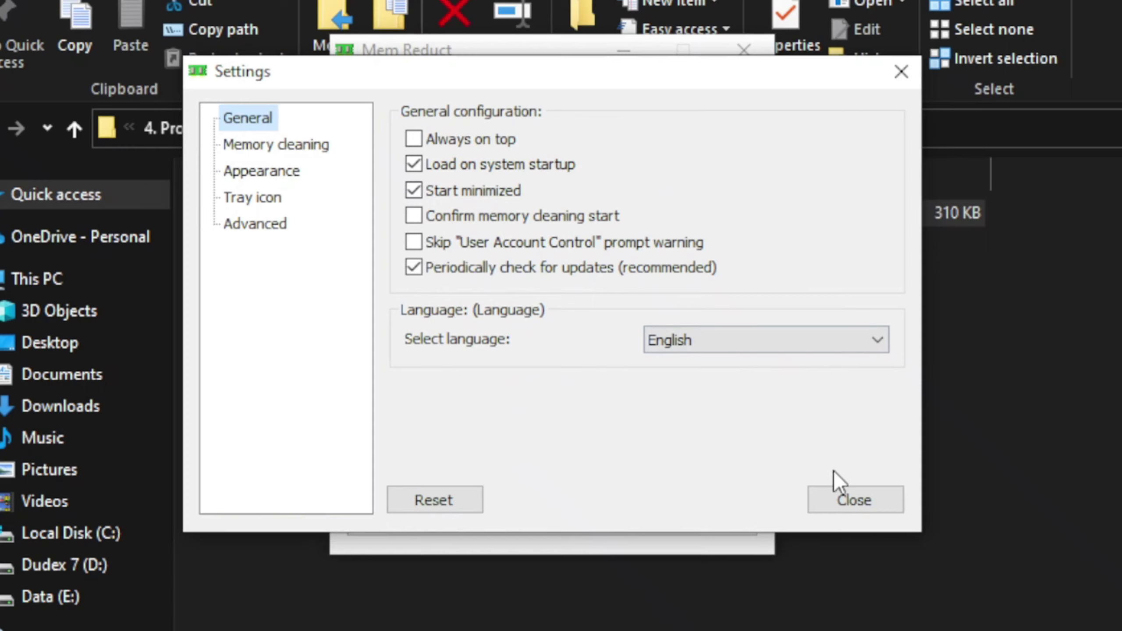
{"action": "left_click", "coordinate": [848, 494]}
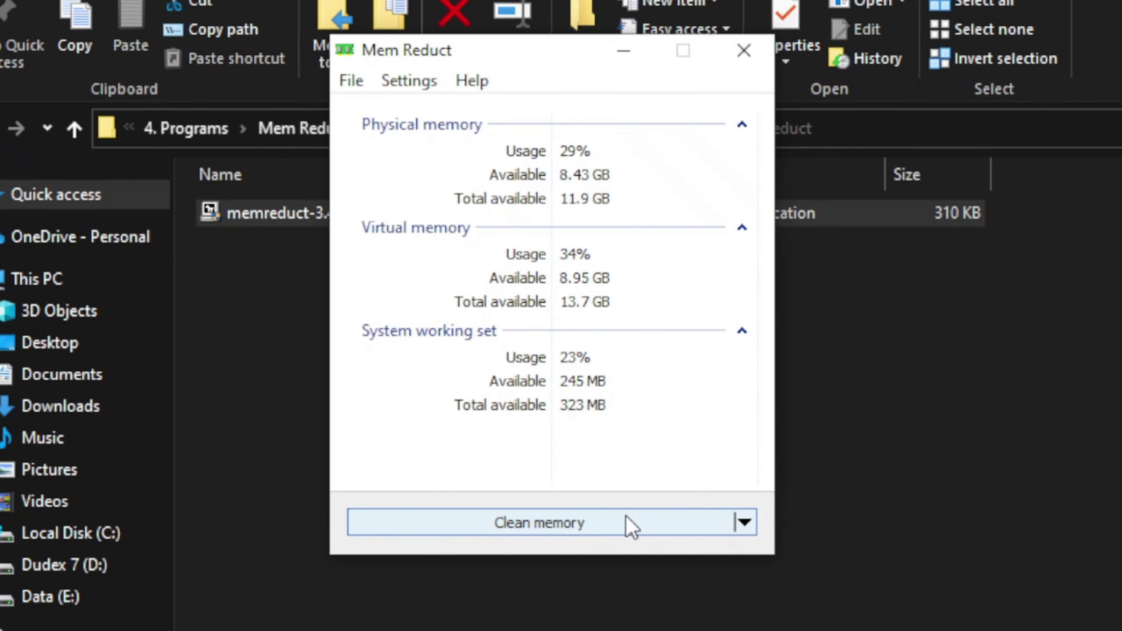
{"action": "left_click", "coordinate": [604, 518]}
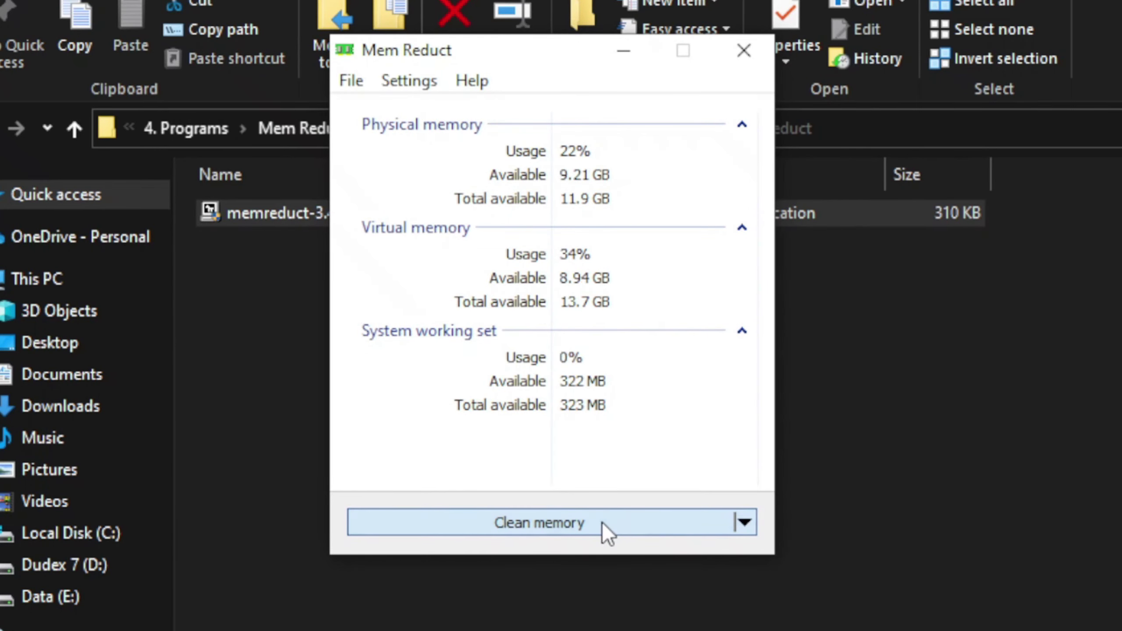
{"action": "left_click", "coordinate": [744, 53]}
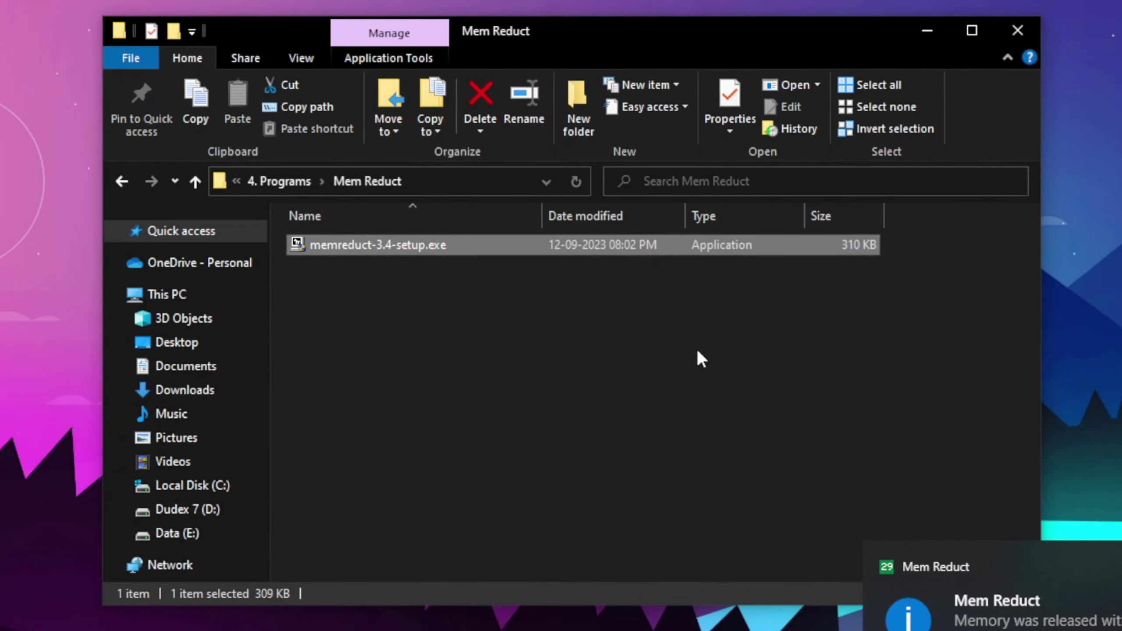
- Go back to the pack's main folder, open 5. Roblex FPS Unlocker, and run Bloxstrap-v2.5.2.exe as administrator
{"action": "left_click", "coordinate": [123, 184]}
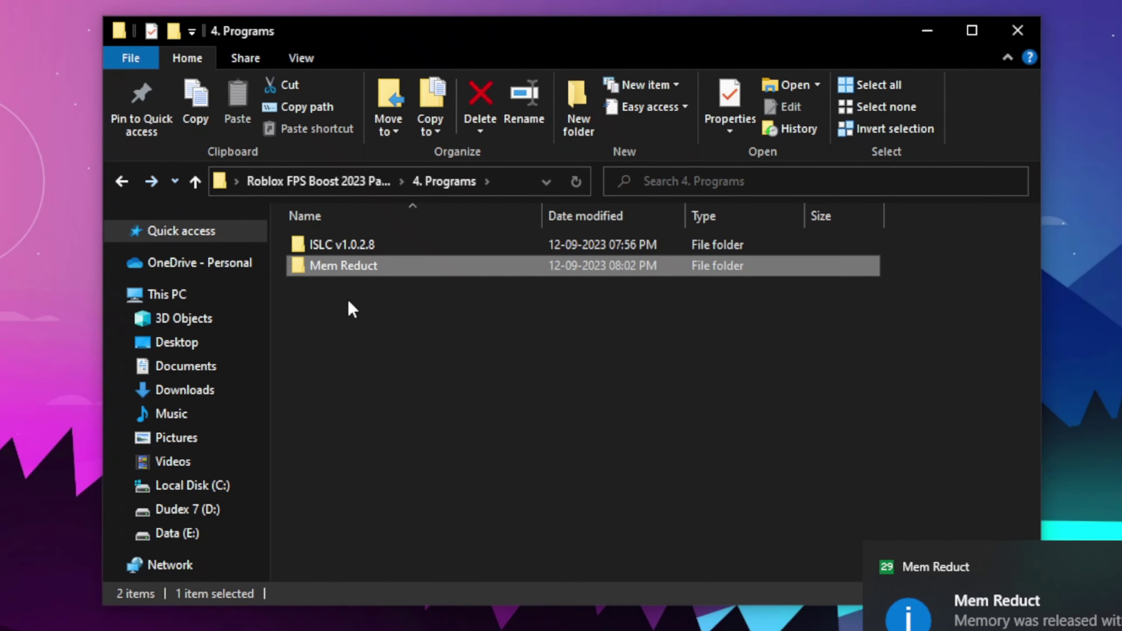
{"action": "left_click", "coordinate": [123, 181]}
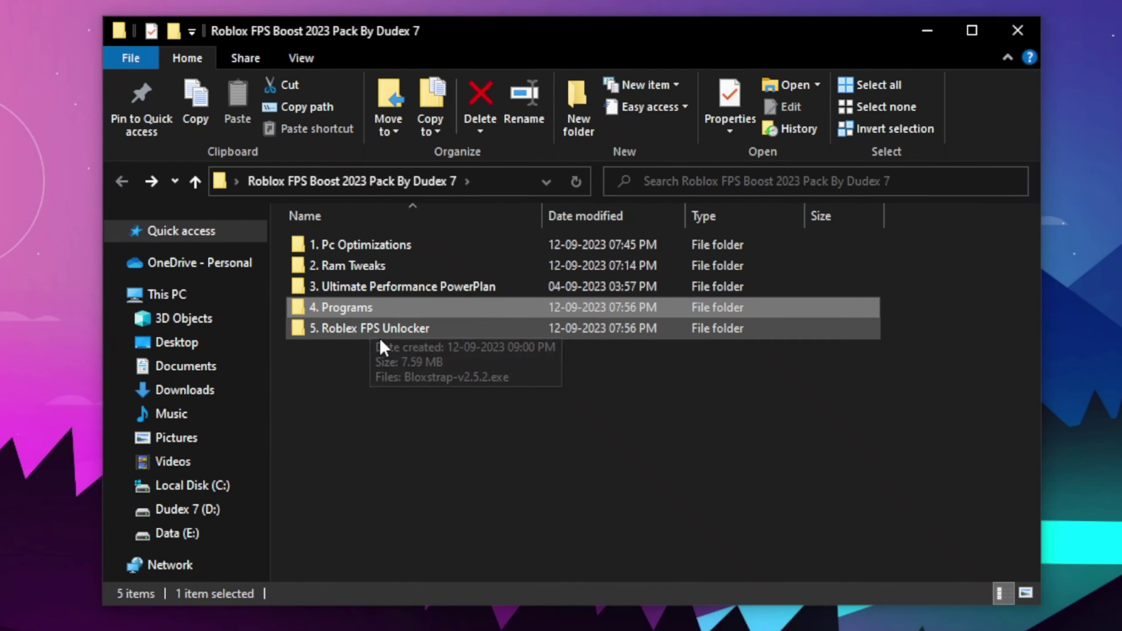
{"action": "double_click", "coordinate": [379, 337]}
{"action": "left_click", "coordinate": [397, 243]}
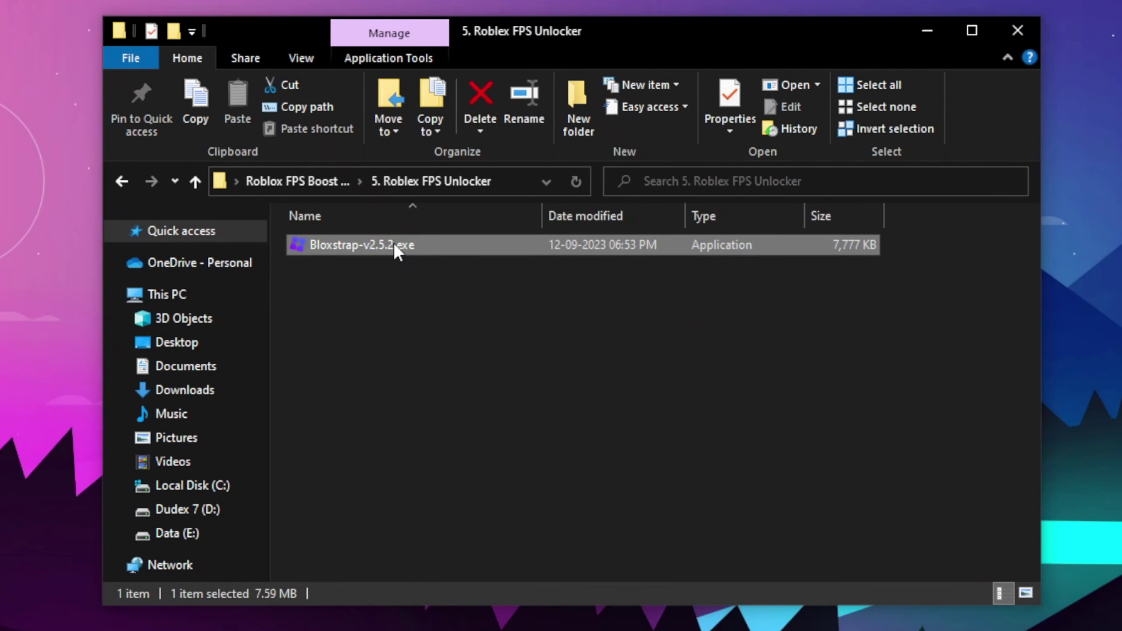
{"action": "right_click", "coordinate": [394, 243]}
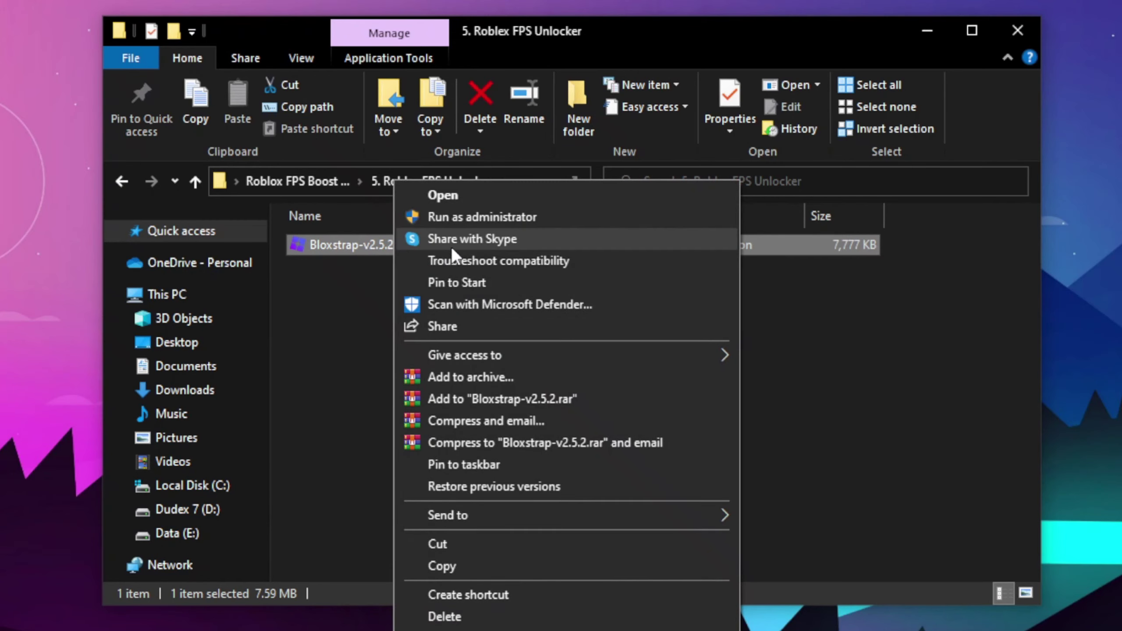
{"action": "left_click", "coordinate": [451, 217]}
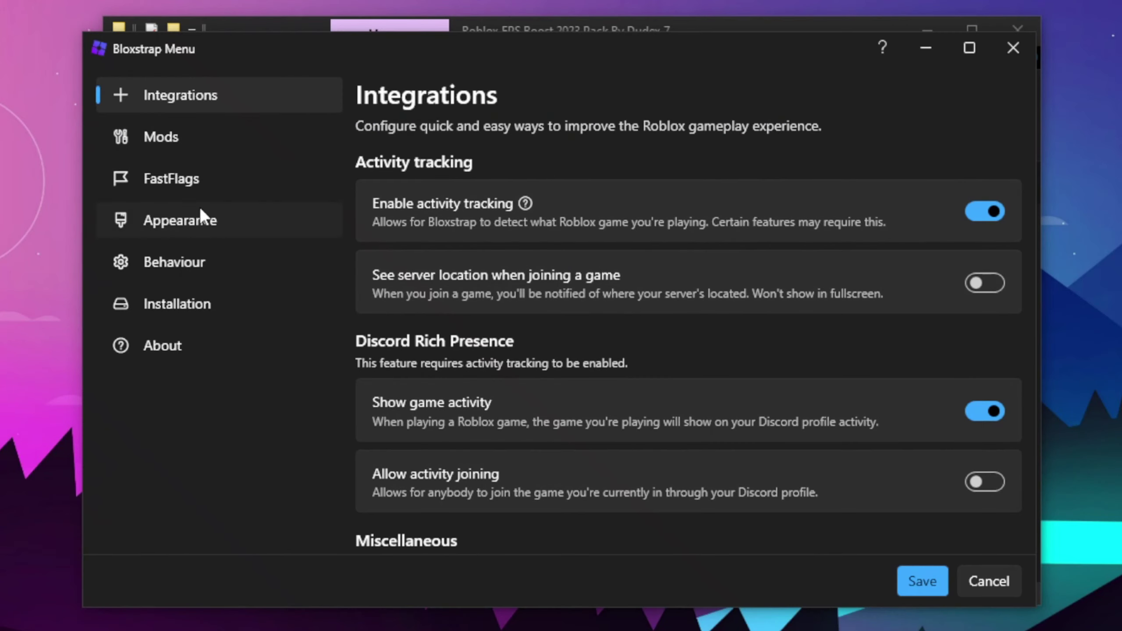
- Set the framerate limit to 1000 in Bloxstrap's FastFlags presets
{"action": "left_click", "coordinate": [214, 178]}
{"action": "left_click", "coordinate": [918, 208]}
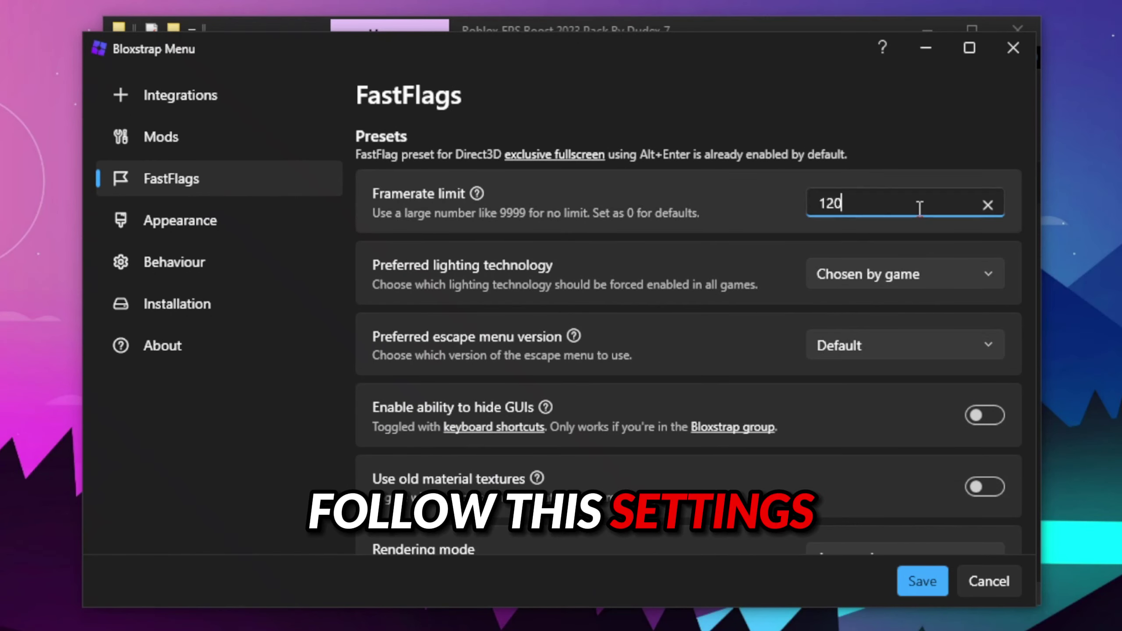
{"action": "key", "text": "BackSpace"}
{"action": "key", "text": "BackSpace"}
{"action": "key", "text": "BackSpace"}
{"action": "type", "text": "1000"}
{"action": "left_click", "coordinate": [917, 157]}
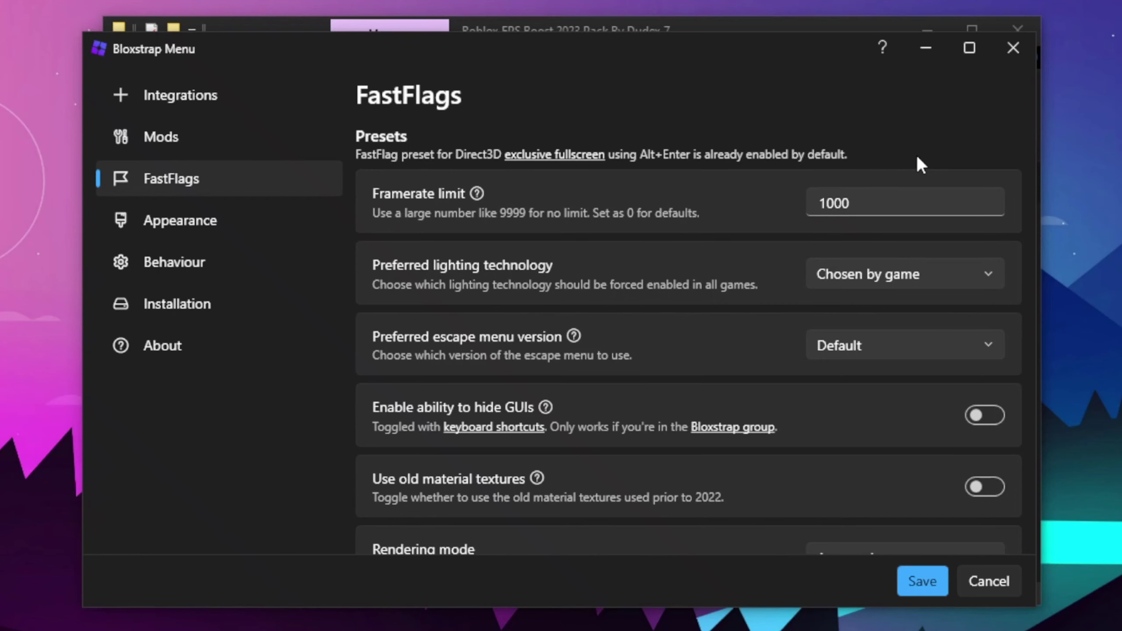
- Enable the use of old material textures in the FastFlags presets
{"action": "scroll", "coordinate": [884, 163], "scroll_direction": "down", "scroll_amount": 2}
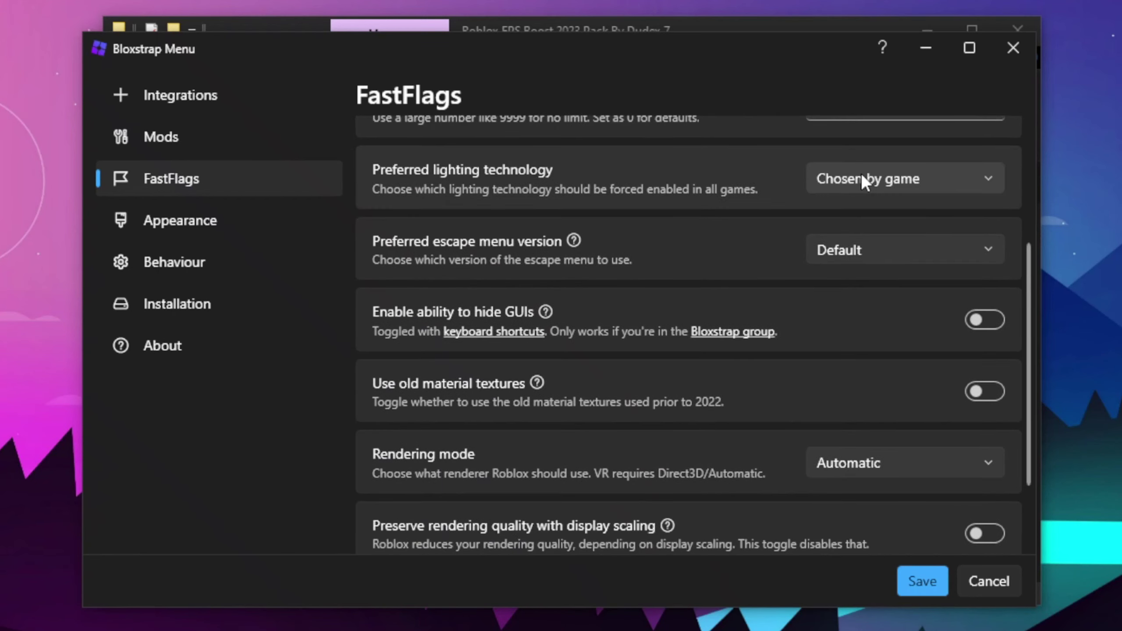
{"action": "scroll", "coordinate": [860, 172], "scroll_direction": "down", "scroll_amount": 1}
{"action": "left_click", "coordinate": [977, 344]}
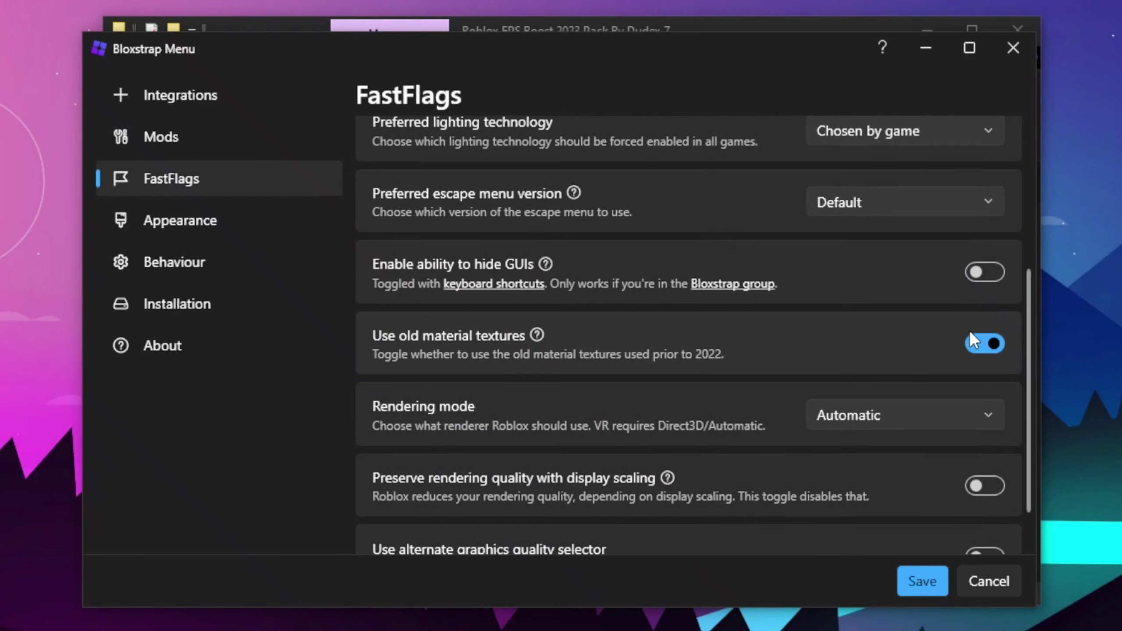
- Set the FastFlags rendering mode to Vulkan
{"action": "scroll", "coordinate": [969, 330], "scroll_direction": "down", "scroll_amount": 1}
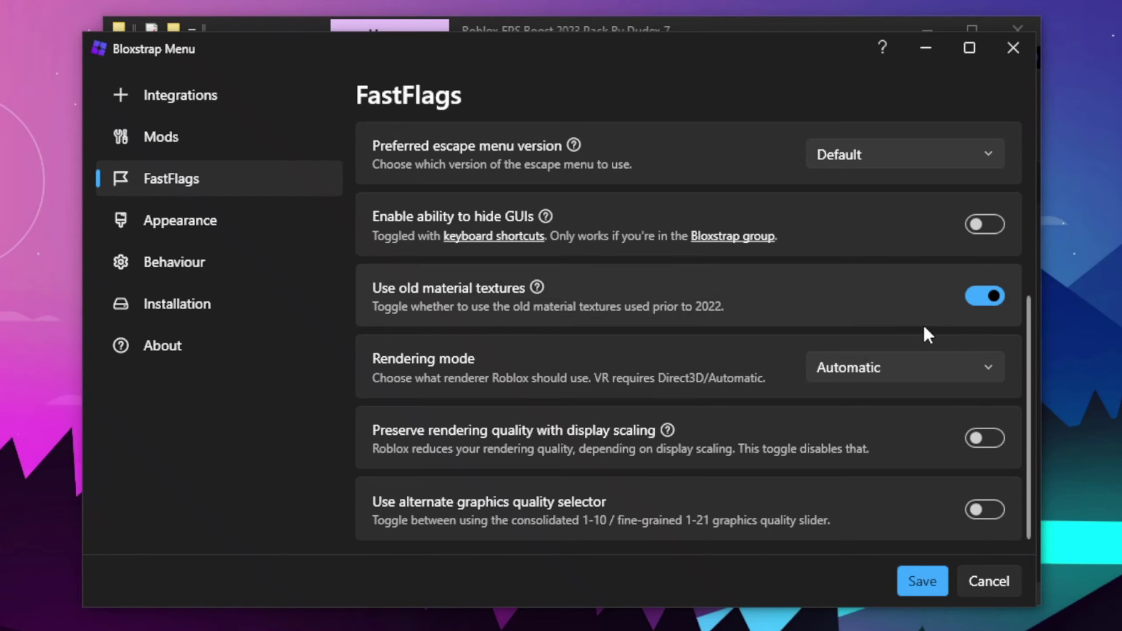
{"action": "left_click", "coordinate": [911, 367]}
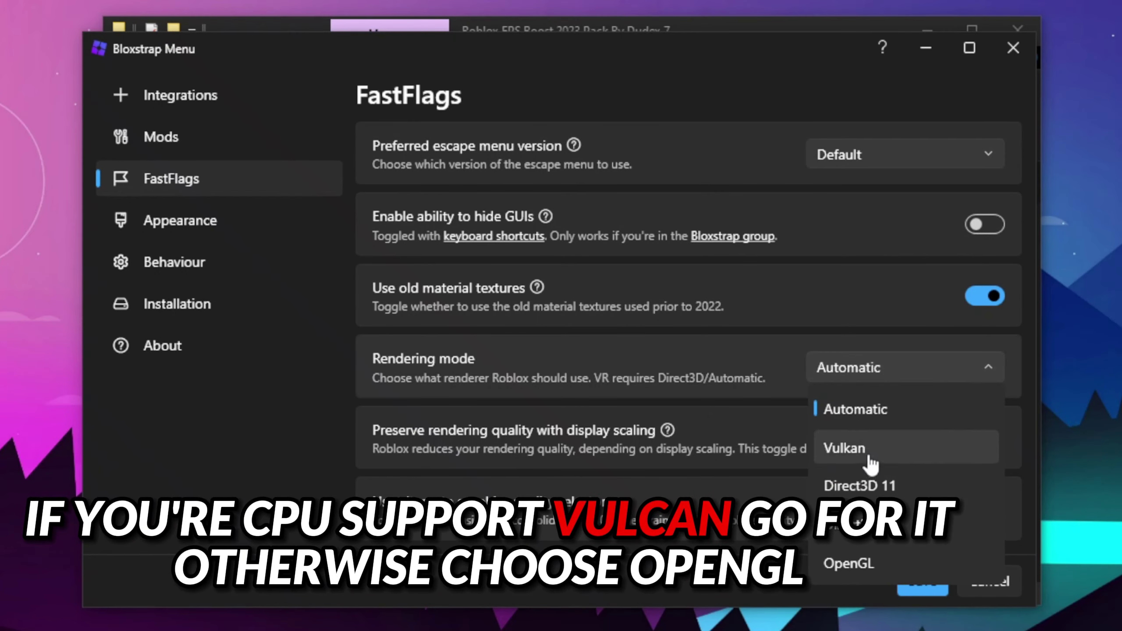
{"action": "left_click", "coordinate": [864, 450]}
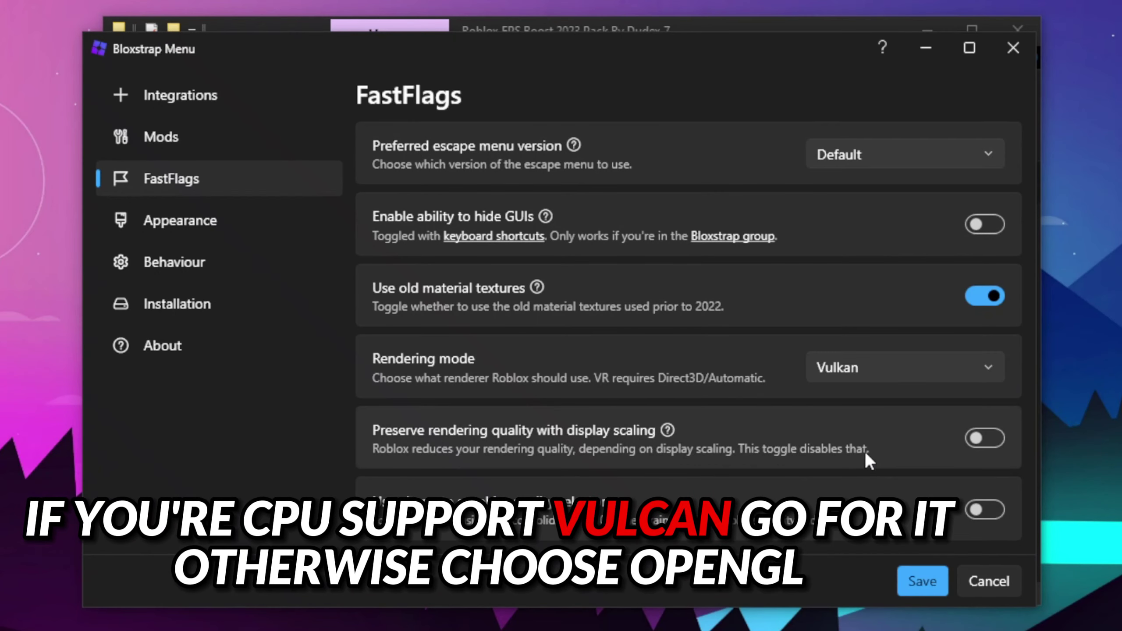
- Try OpenGL as the rendering mode and switch back to Vulkan
{"action": "left_click", "coordinate": [923, 368]}
{"action": "left_click", "coordinate": [859, 568]}
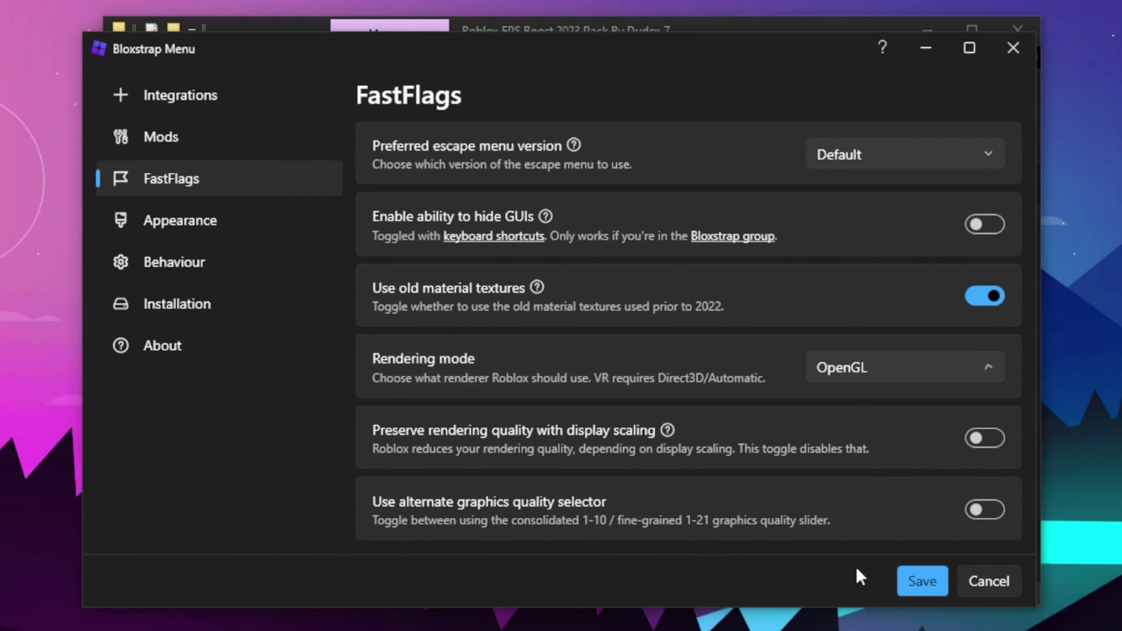
{"action": "left_click", "coordinate": [878, 376]}
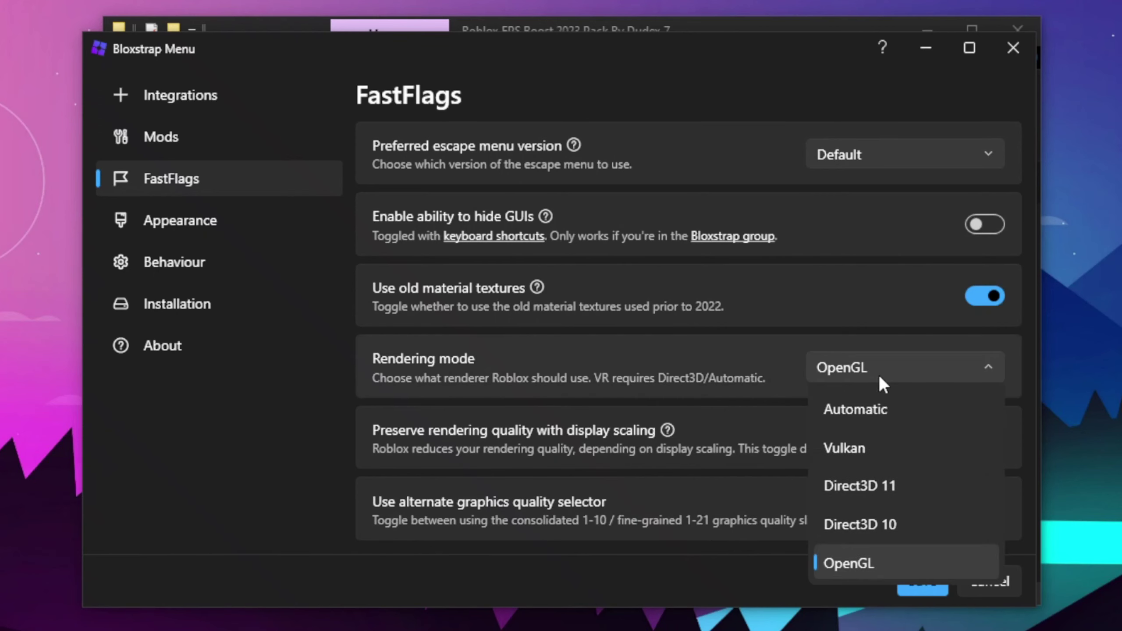
{"action": "left_click", "coordinate": [888, 451]}
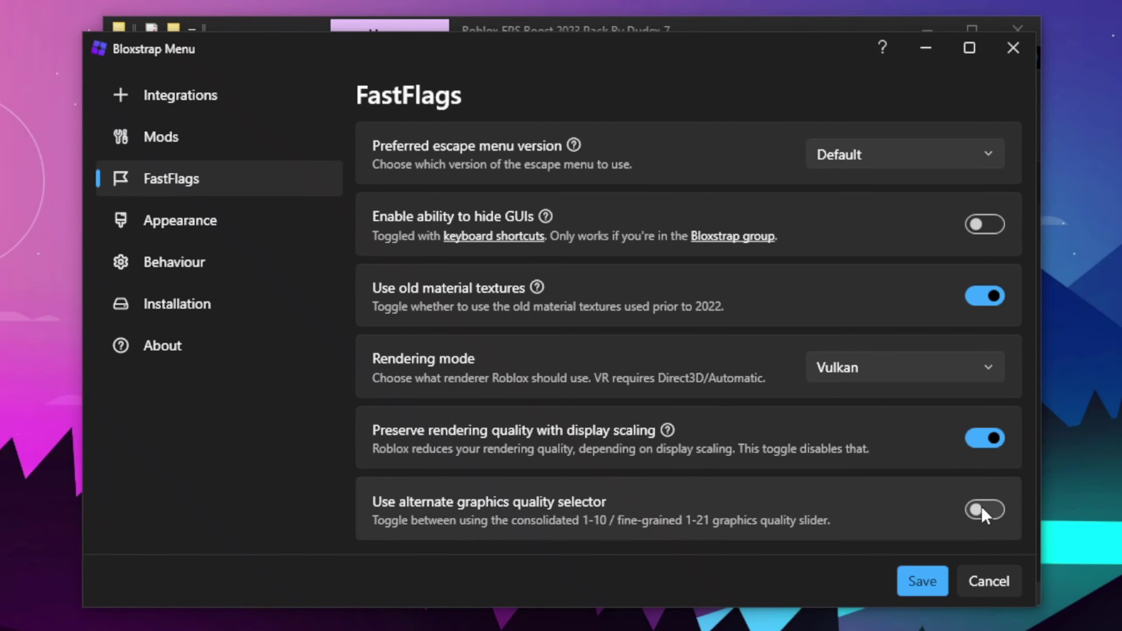
- Enable the alternate graphics quality selector and save the Bloxstrap settings
{"action": "left_click", "coordinate": [981, 508]}
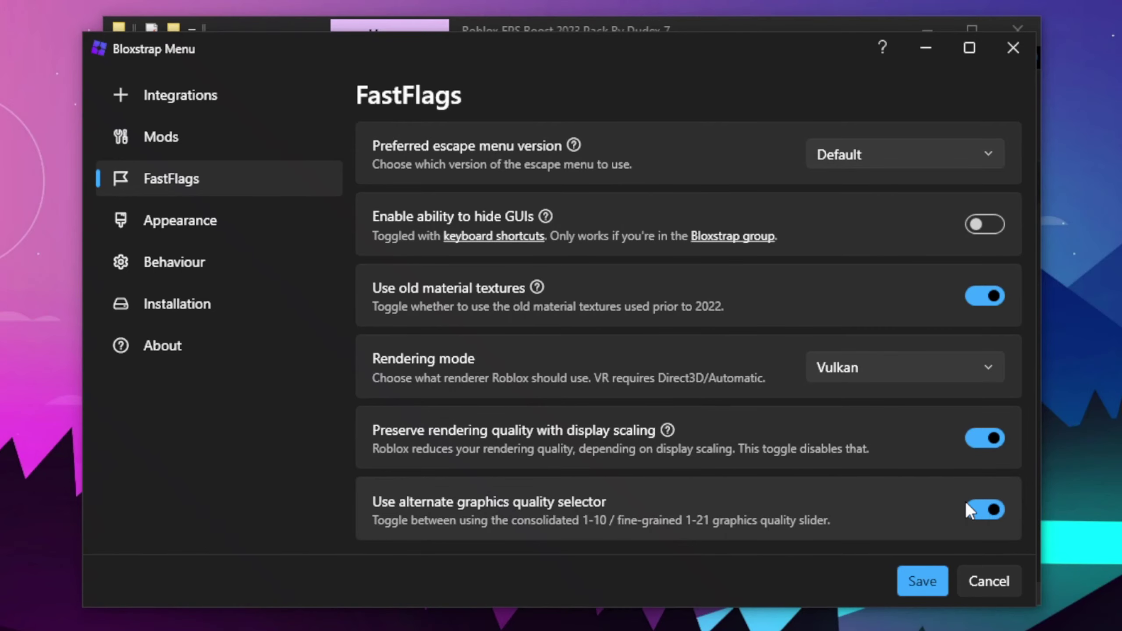
{"action": "left_click", "coordinate": [931, 584]}
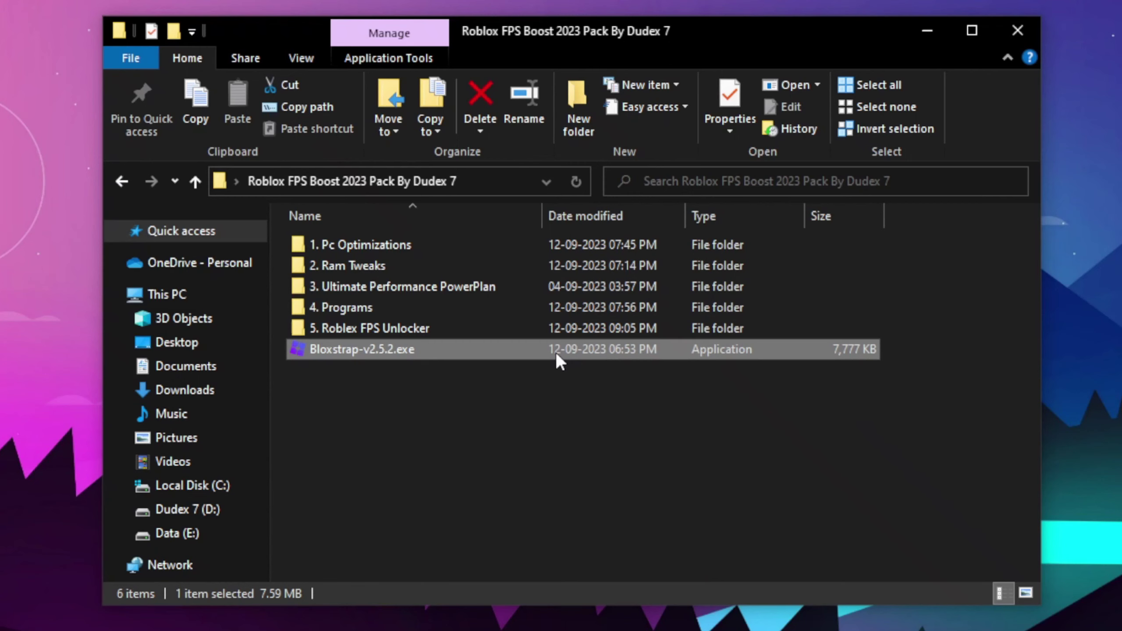
- Launch Bloxstrap-v2.5.2.exe from the pack's main folder and open the Red Light, Green Light experience in Roblox
{"action": "double_click", "coordinate": [565, 345]}
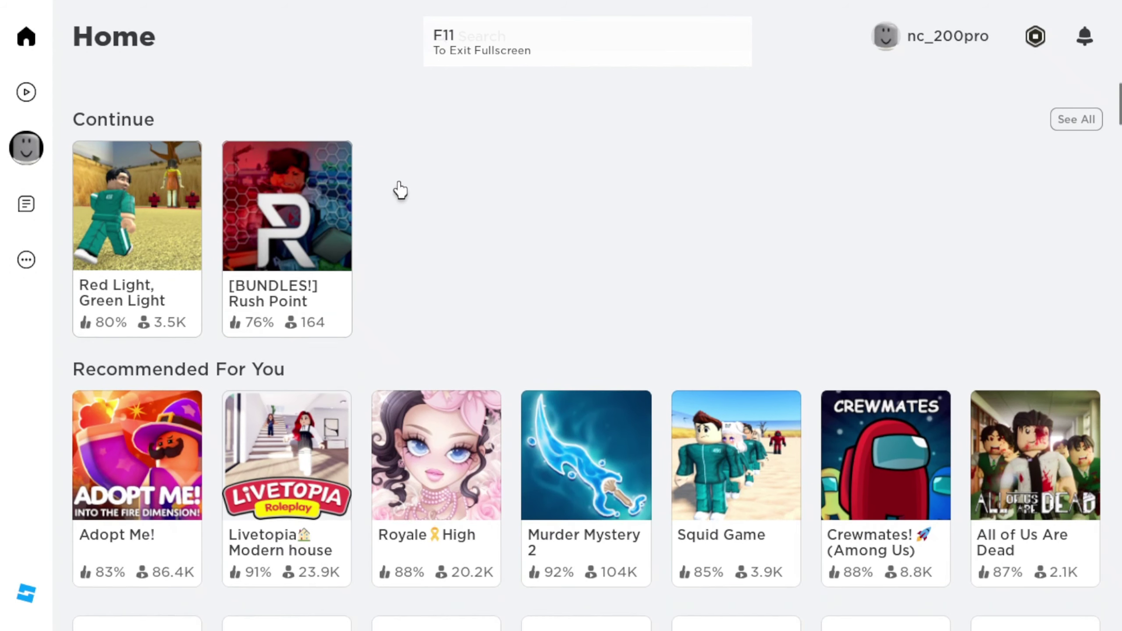
{"action": "left_click", "coordinate": [158, 337]}
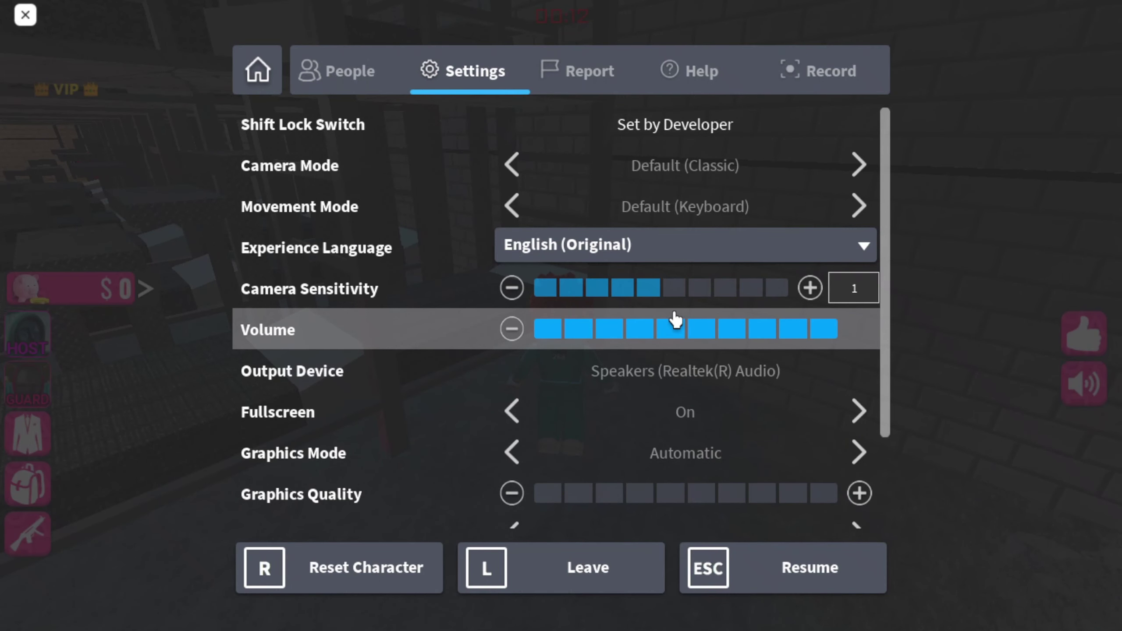
- Set the in-game graphics mode to Manual and reduce the graphics quality to two bars
{"action": "scroll", "coordinate": [676, 319], "scroll_direction": "down", "scroll_amount": 3}
{"action": "scroll", "coordinate": [707, 359], "scroll_direction": "up", "scroll_amount": 3}
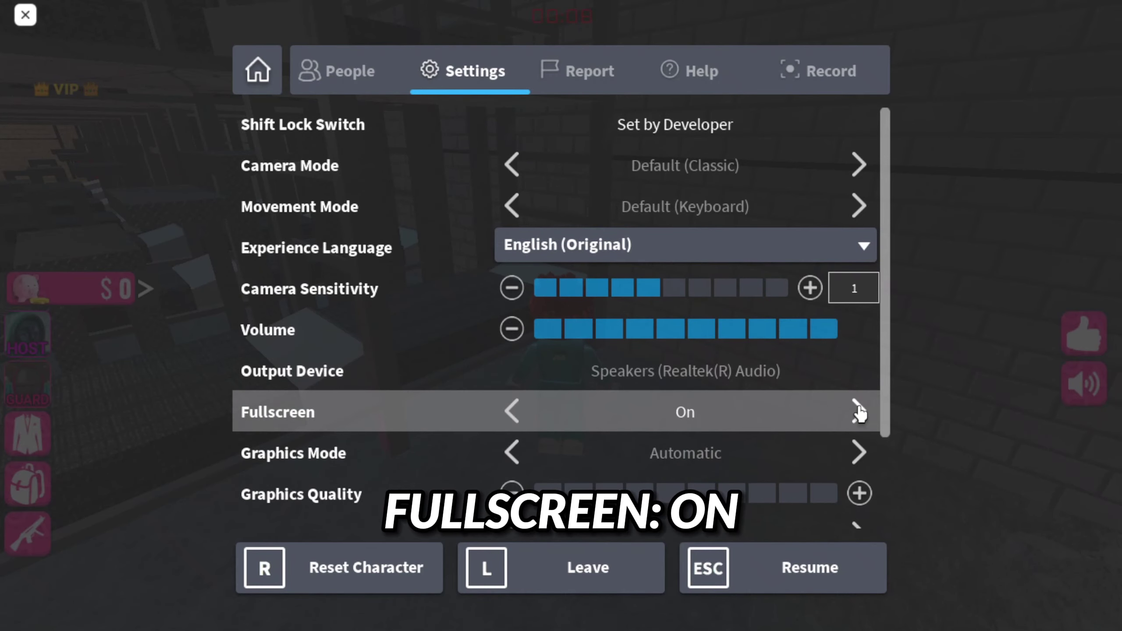
{"action": "scroll", "coordinate": [762, 404], "scroll_direction": "down", "scroll_amount": 3}
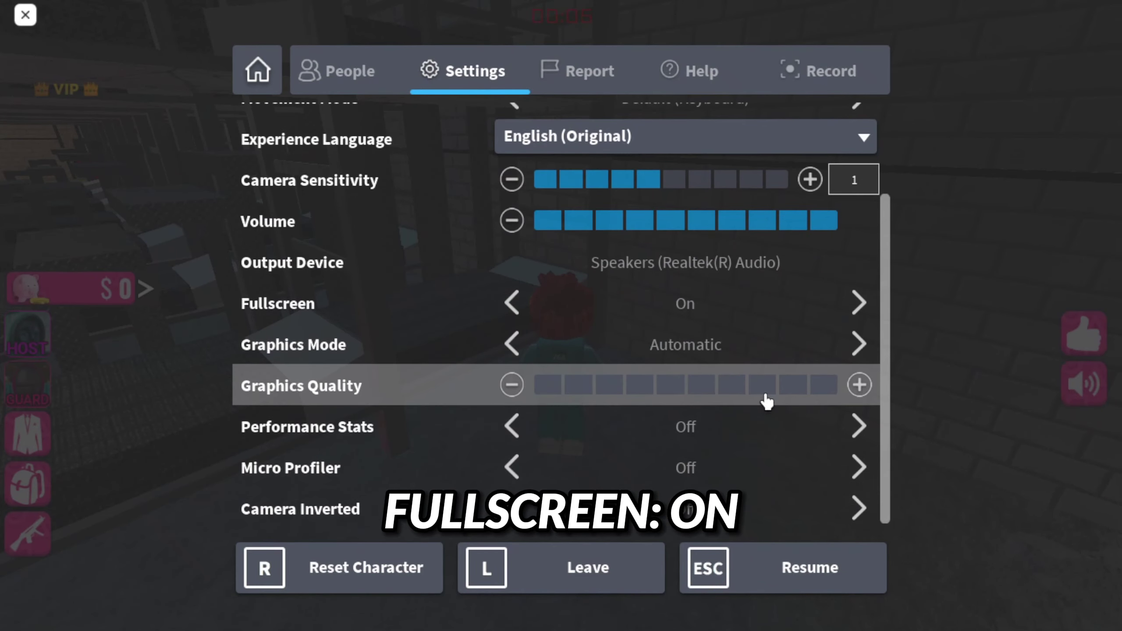
{"action": "left_click", "coordinate": [859, 344]}
{"action": "left_click", "coordinate": [513, 384]}
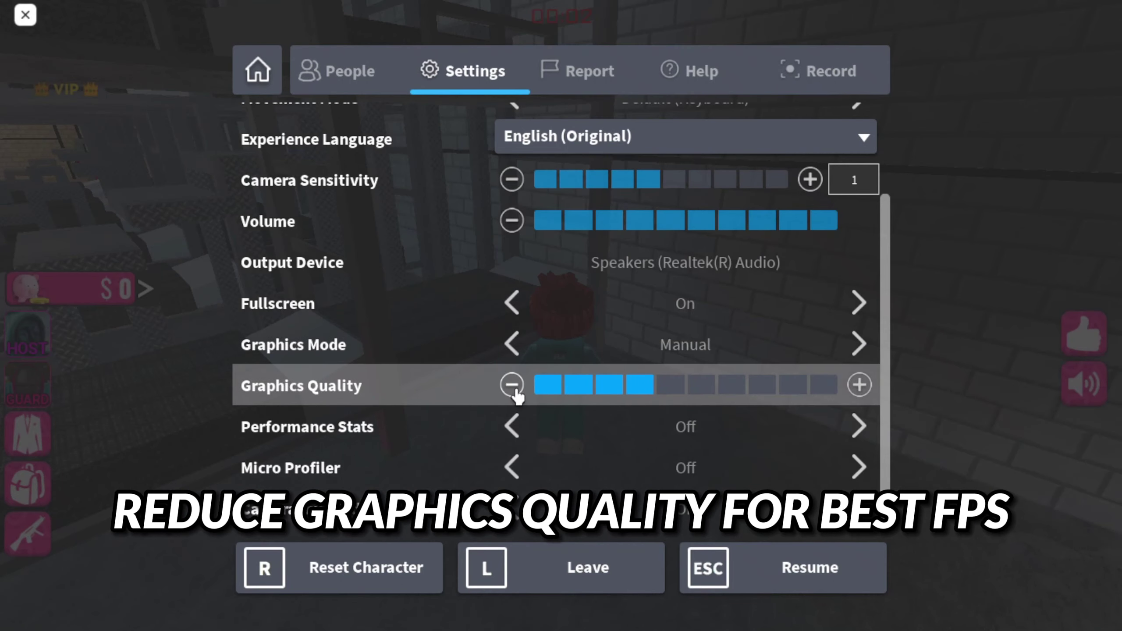
{"action": "left_click", "coordinate": [514, 386]}
{"action": "left_click", "coordinate": [513, 385]}
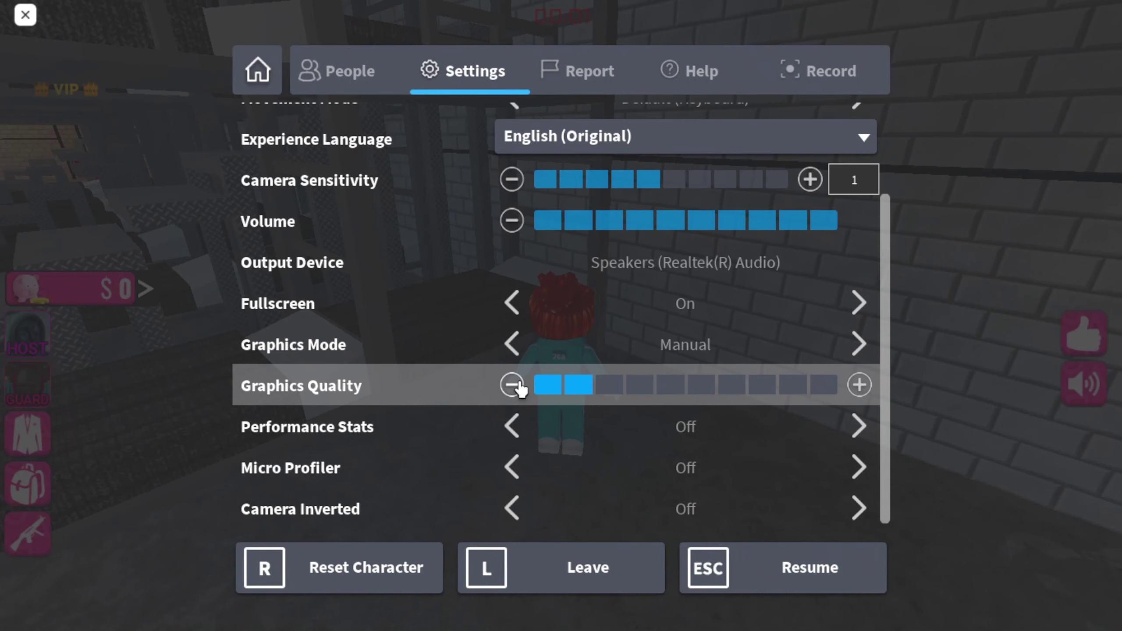